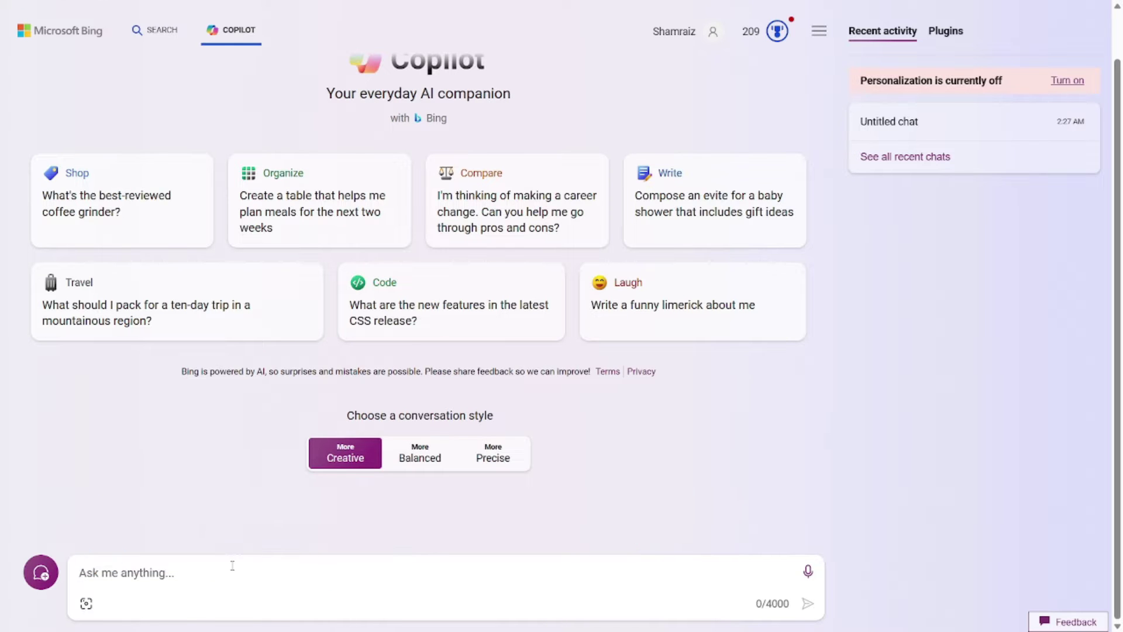
- Paste the realistic snow-capped mountain lake image prompt with 19:6 ratio, review it, and send it
{"action": "type", "text": "Generate an image featuring a serene mountain landscape at sunrise. Include snow-capped peaks, a reflective lake, and shades of pink and orange in the sky. Aim for a realistic yet awe-inspiring scene. Feel free to add creative elements to enhance the overall visual impact. The image should be in the aspect ratio of 19:6. If needed, iterate based on feedback for better results."}
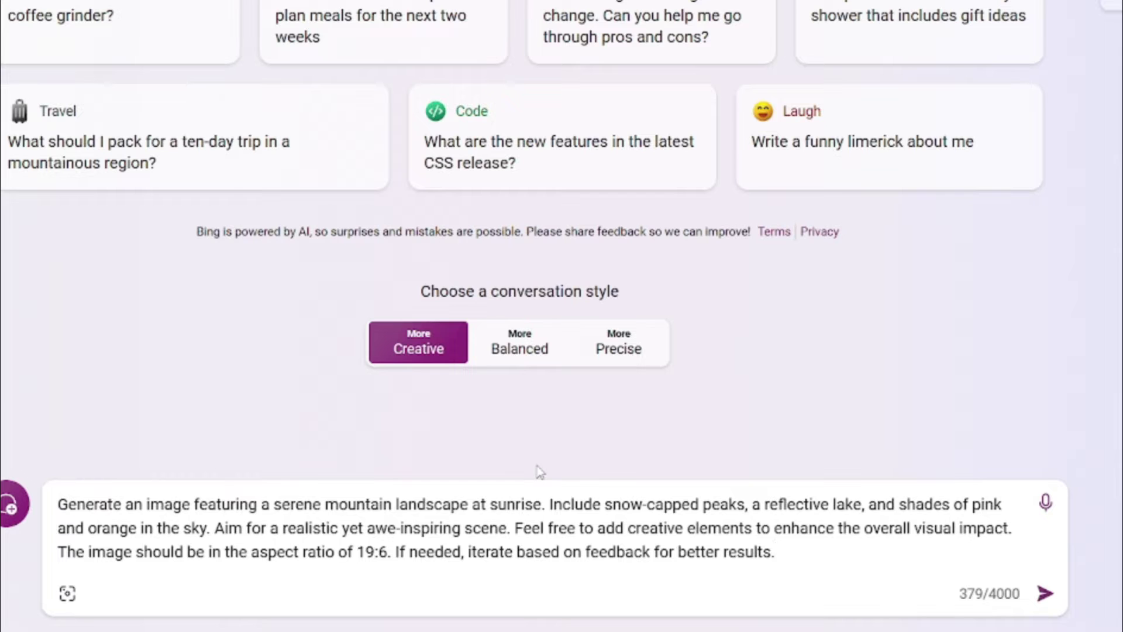
{"action": "left_click_drag", "start_coordinate": [151, 504], "coordinate": [546, 505]}
{"action": "left_click", "coordinate": [561, 507]}
{"action": "left_click_drag", "start_coordinate": [562, 506], "coordinate": [950, 489]}
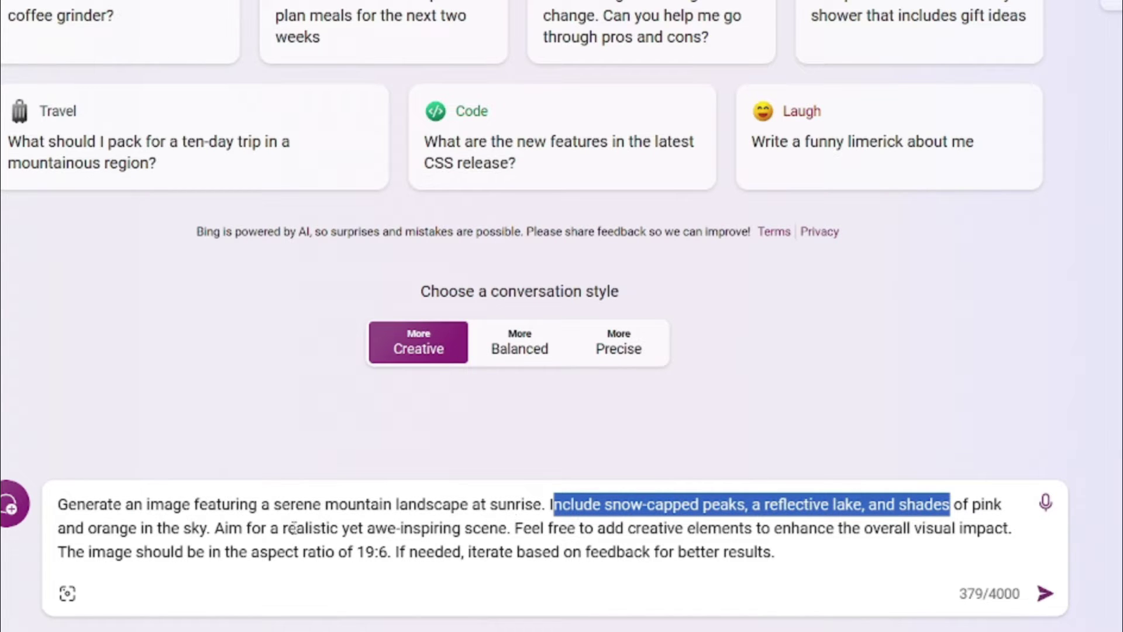
{"action": "left_click_drag", "start_coordinate": [279, 529], "coordinate": [343, 525]}
{"action": "left_click_drag", "start_coordinate": [515, 528], "coordinate": [1007, 529]}
{"action": "left_click_drag", "start_coordinate": [391, 551], "coordinate": [259, 563]}
{"action": "left_click", "coordinate": [806, 549]}
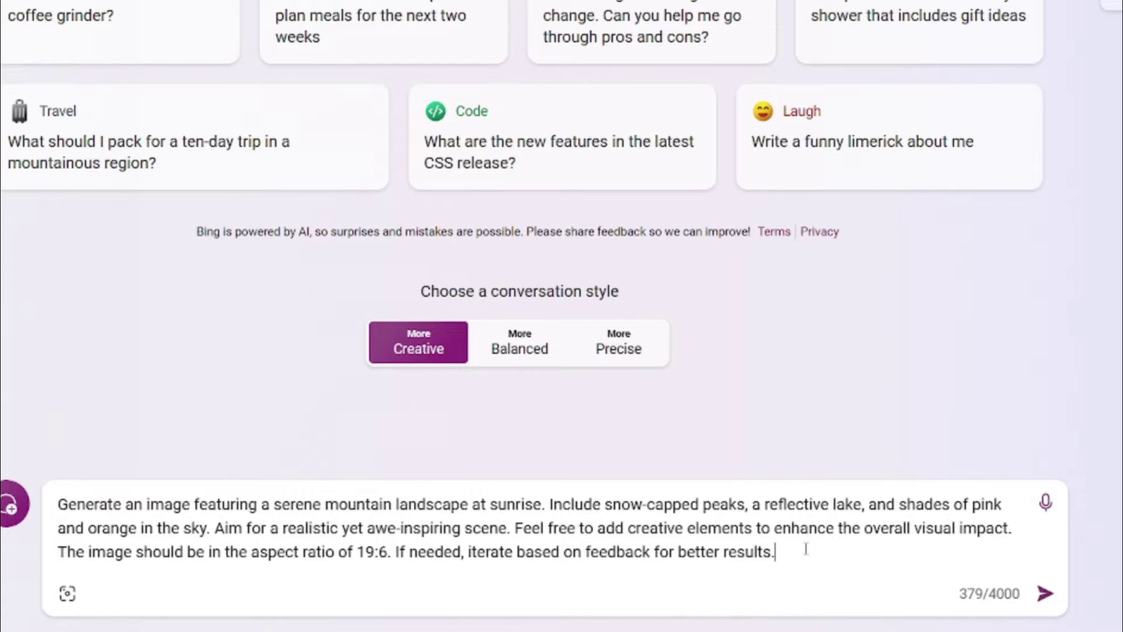
{"action": "key", "text": "Return"}
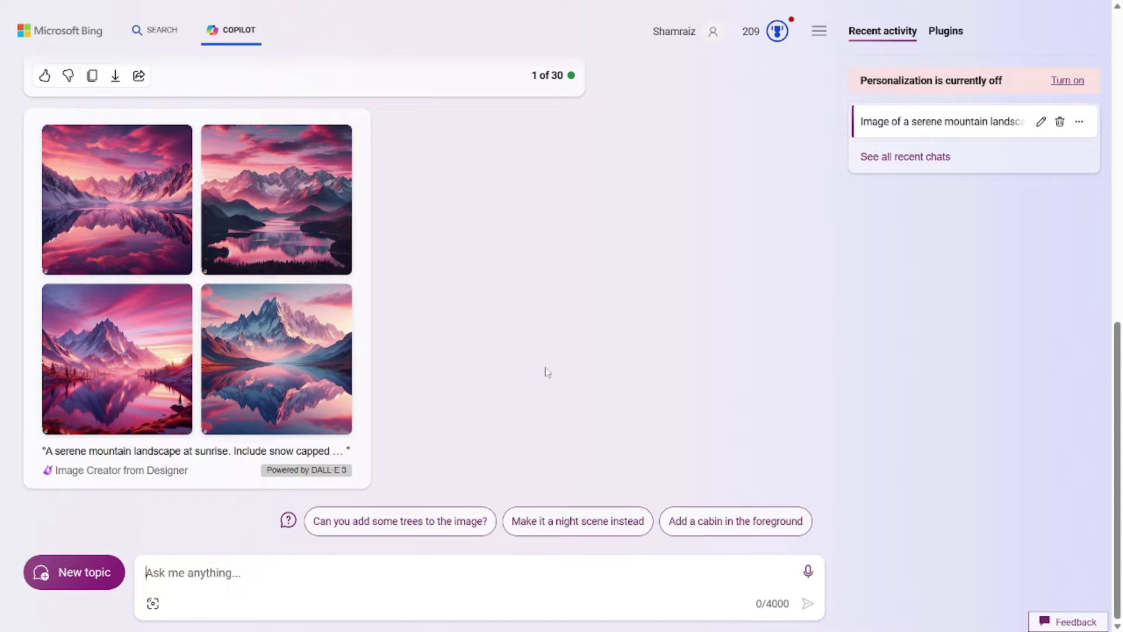
{"action": "left_click", "coordinate": [164, 187]}
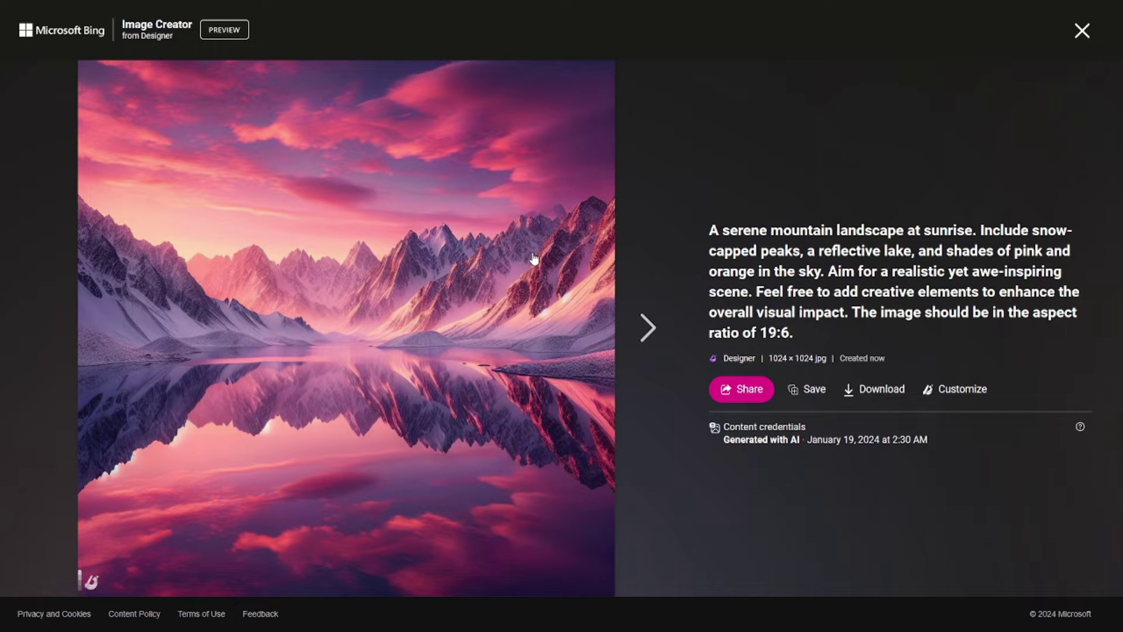
{"action": "key", "text": "Right"}
{"action": "left_click", "coordinate": [641, 326]}
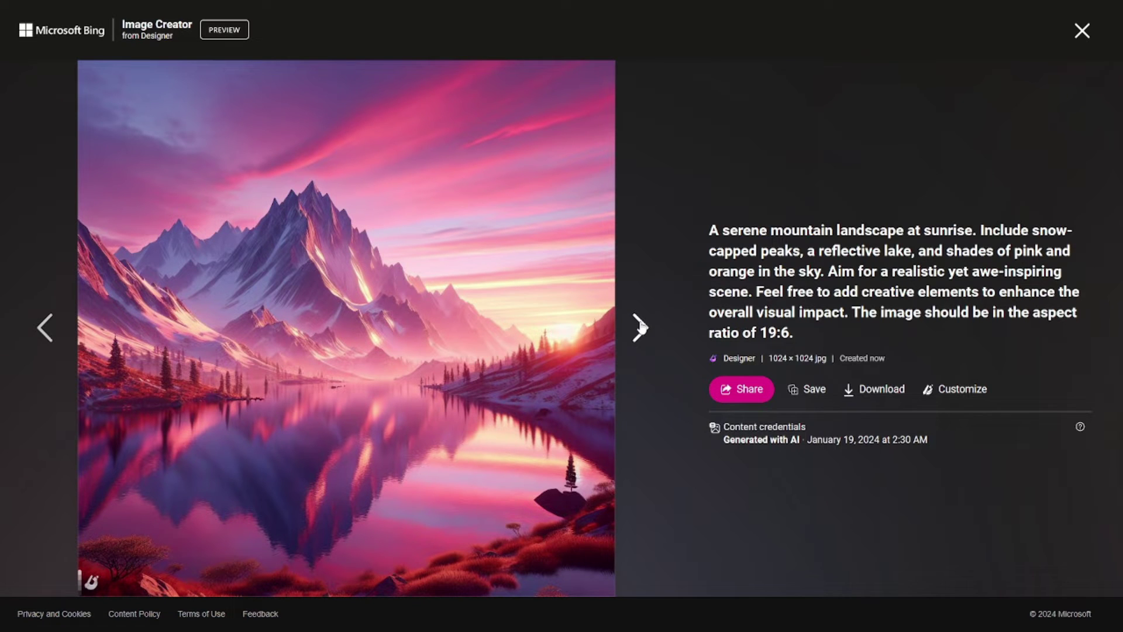
{"action": "left_click", "coordinate": [640, 326]}
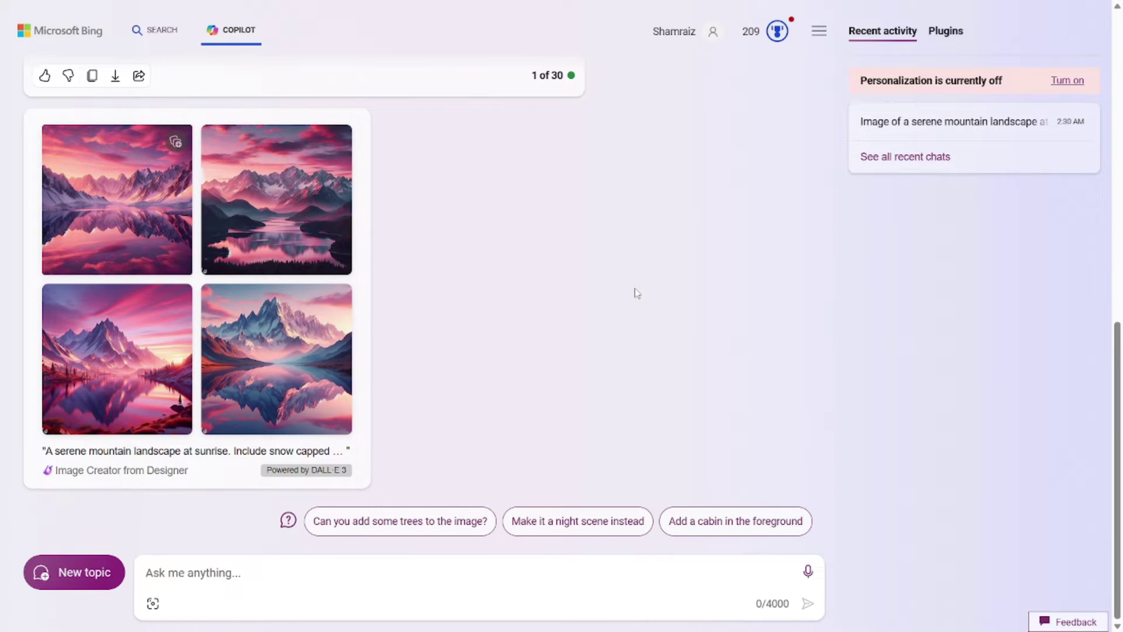
- Paste the prompt explaining quantum entanglement's key principles to a 6th grader, review it, and submit
{"action": "type", "text": "Explain the concept of quantum entanglement in physics. Provide a detailed explanation suitable for a 6th grader. Include key principles, the relationship between entangled particles, and any real-world applications or implications of this phenomenon."}
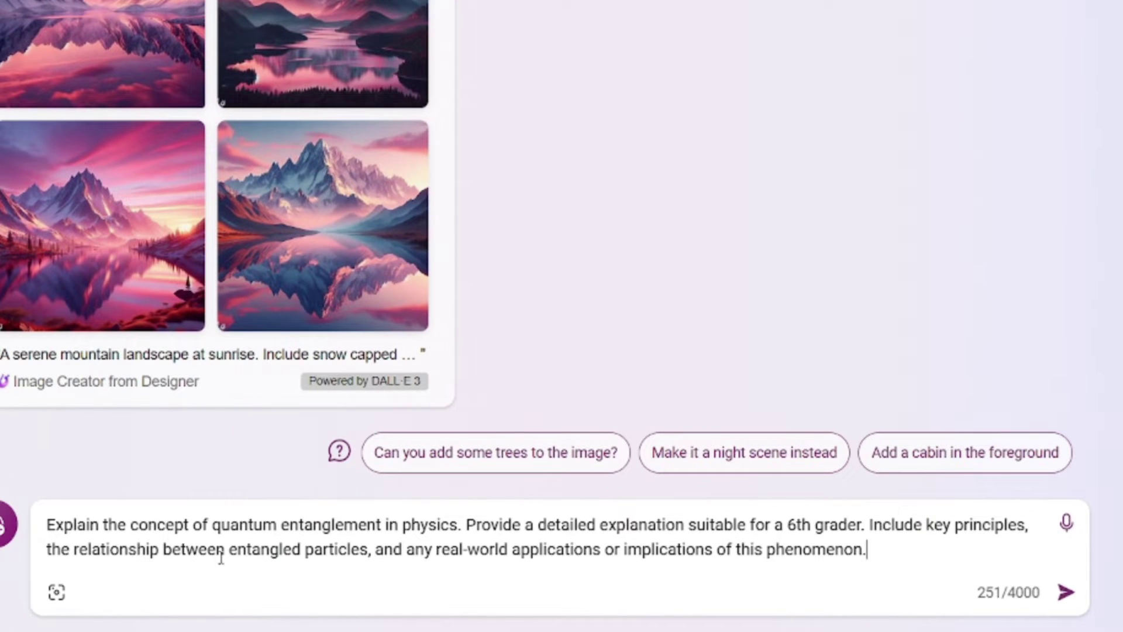
{"action": "left_click_drag", "start_coordinate": [206, 530], "coordinate": [378, 523]}
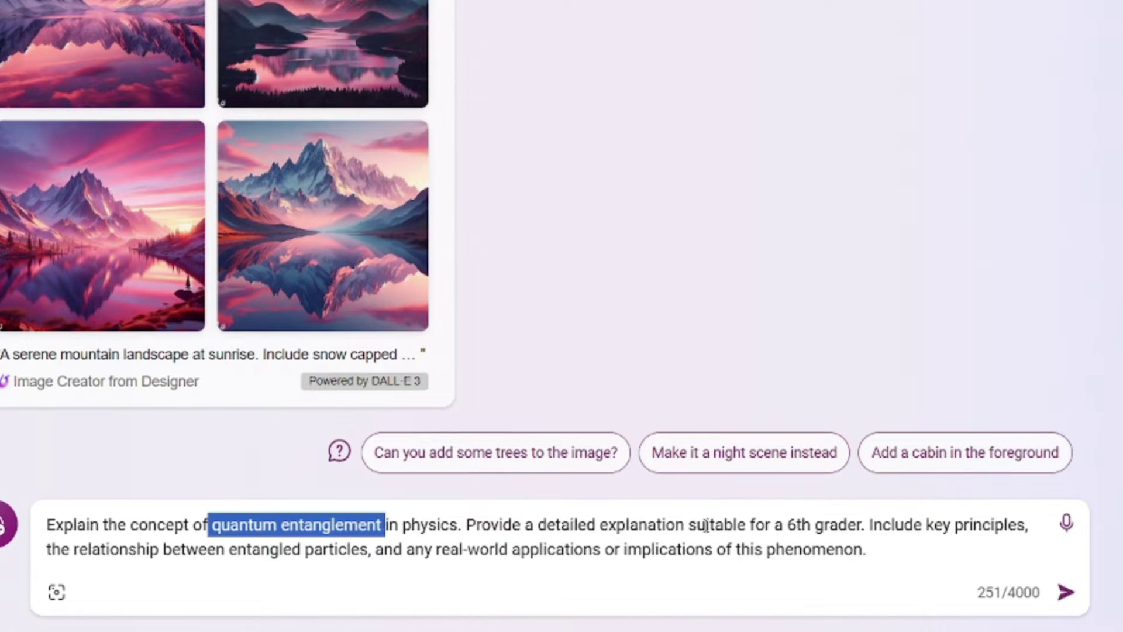
{"action": "left_click_drag", "start_coordinate": [866, 527], "coordinate": [717, 521]}
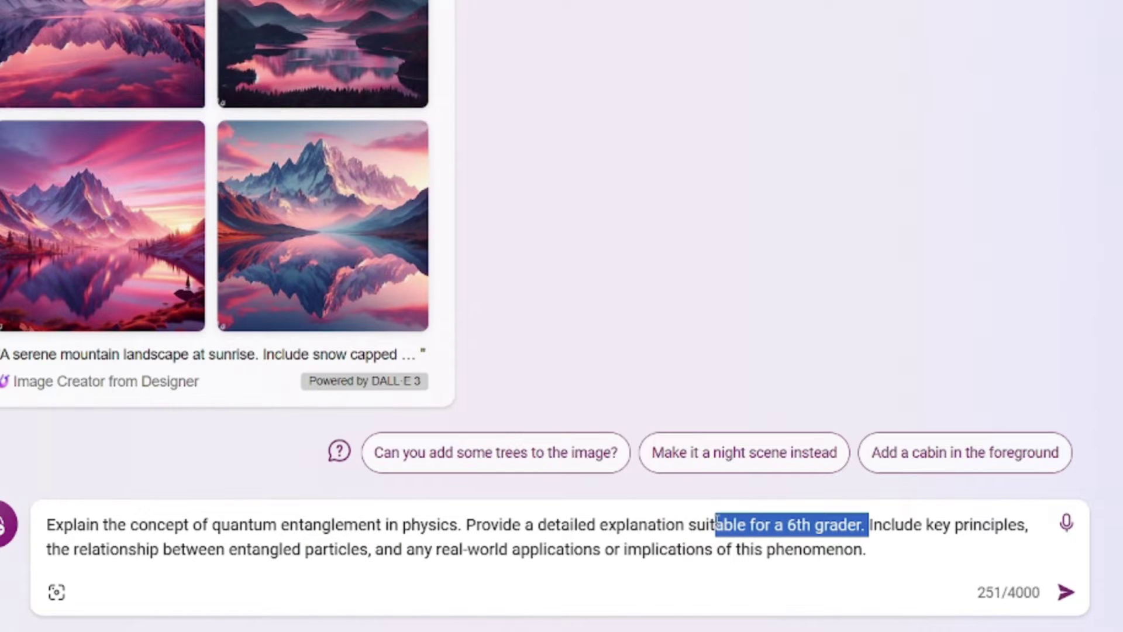
{"action": "left_click", "coordinate": [869, 530]}
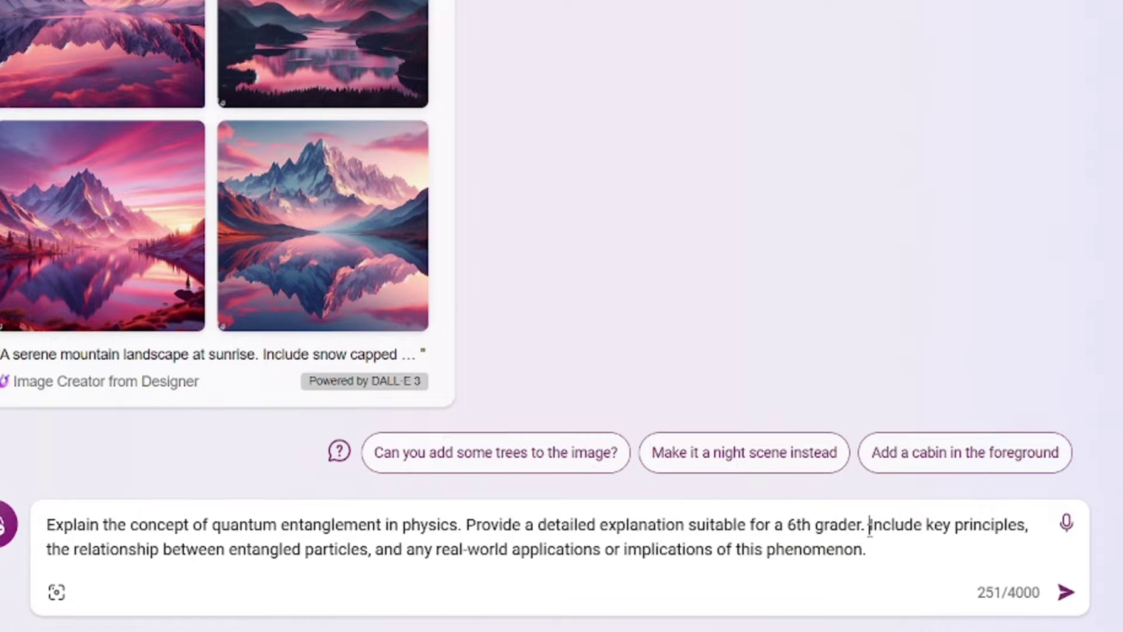
{"action": "left_click_drag", "start_coordinate": [871, 526], "coordinate": [1008, 524]}
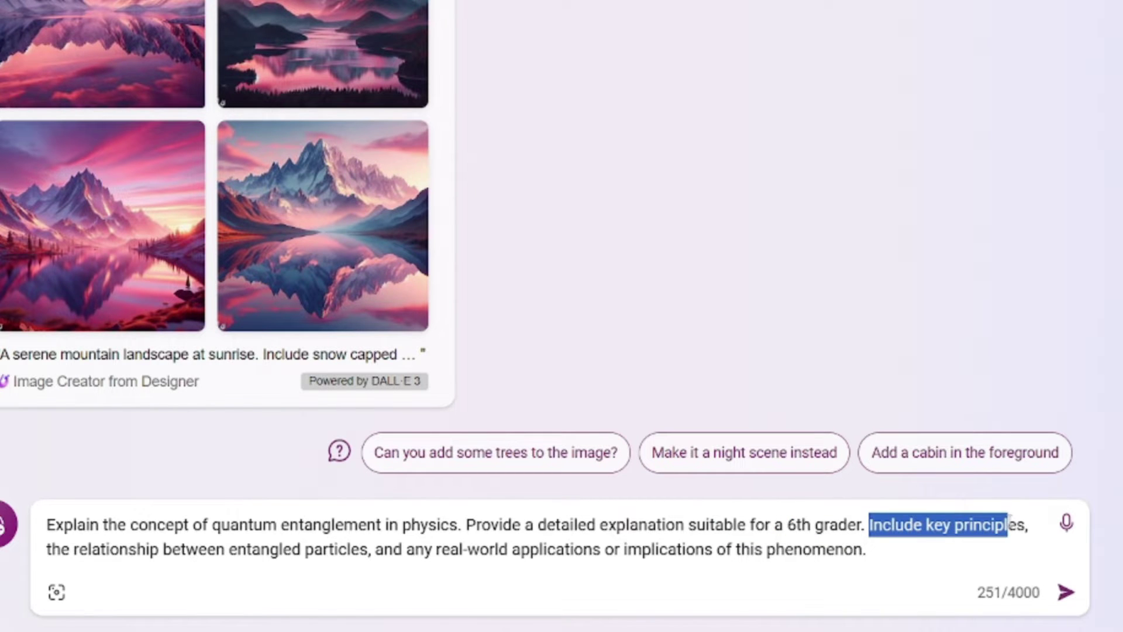
{"action": "left_click_drag", "start_coordinate": [334, 550], "coordinate": [237, 550]}
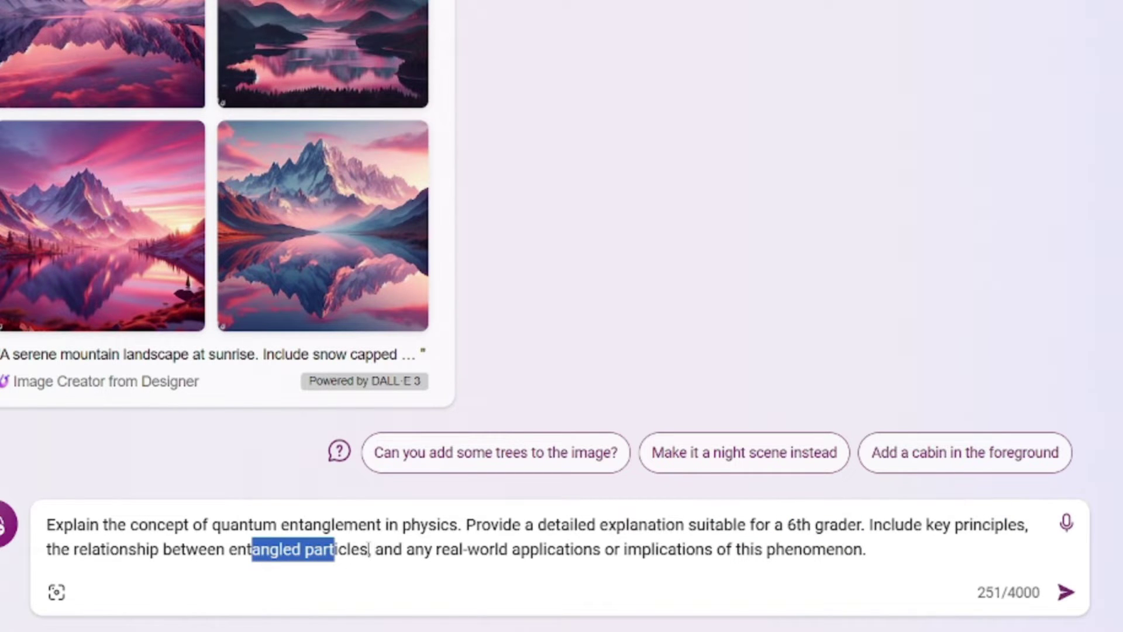
{"action": "left_click", "coordinate": [424, 539]}
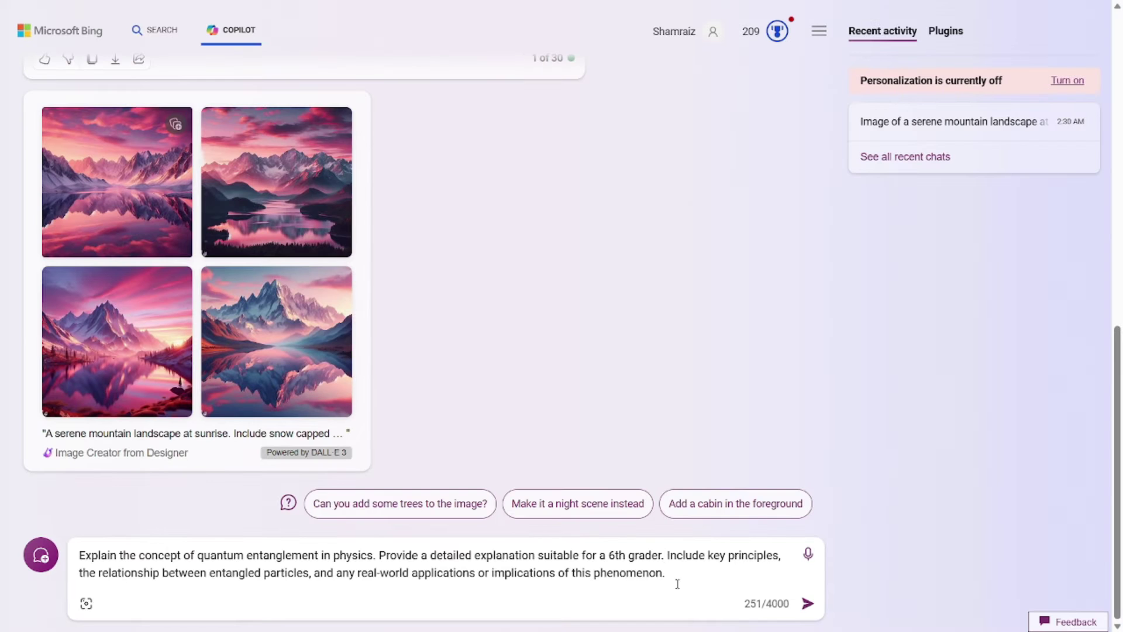
{"action": "left_click", "coordinate": [1066, 592]}
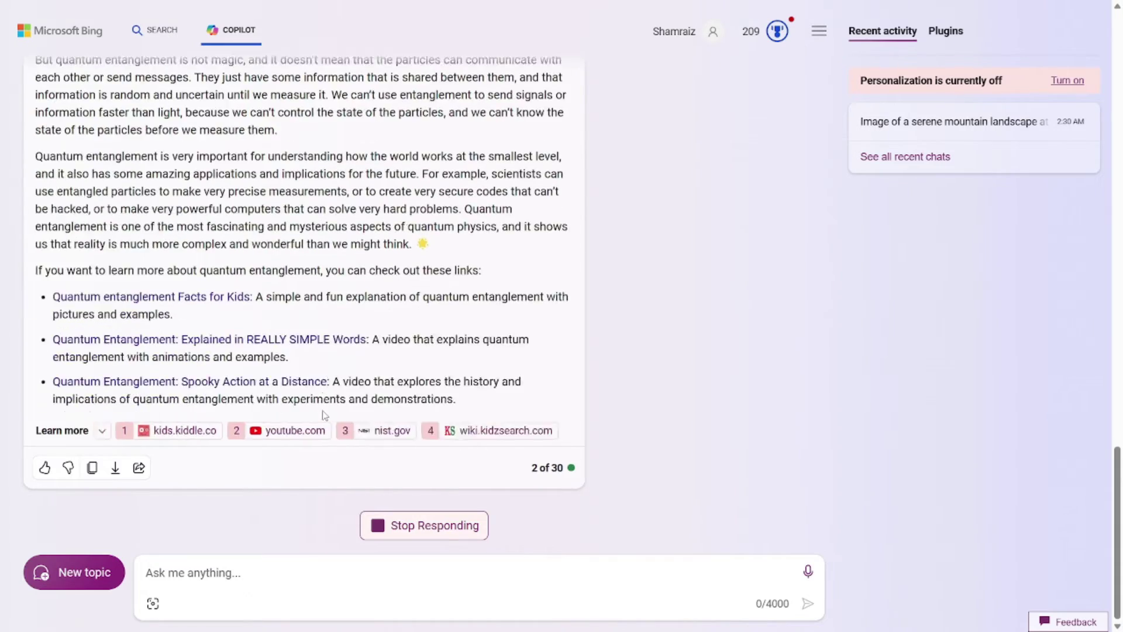
- Scroll back to the start of the finished quantum entanglement answer and read its opening line
{"action": "scroll", "coordinate": [330, 409], "scroll_direction": "up", "scroll_amount": 10}
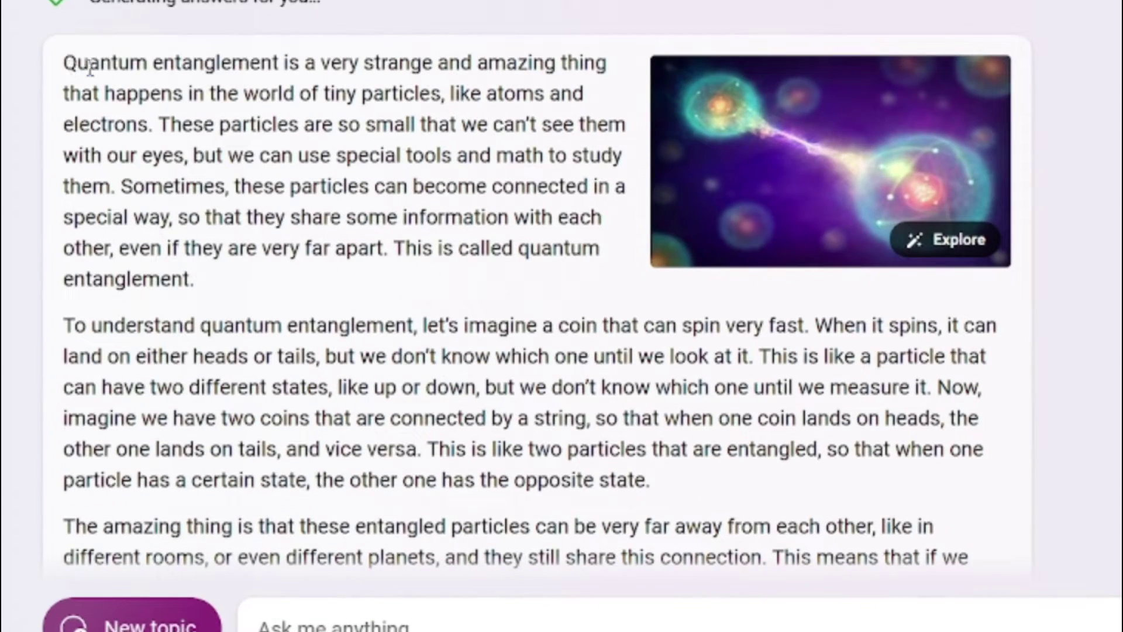
{"action": "left_click_drag", "start_coordinate": [64, 65], "coordinate": [257, 175]}
{"action": "left_click", "coordinate": [153, 225]}
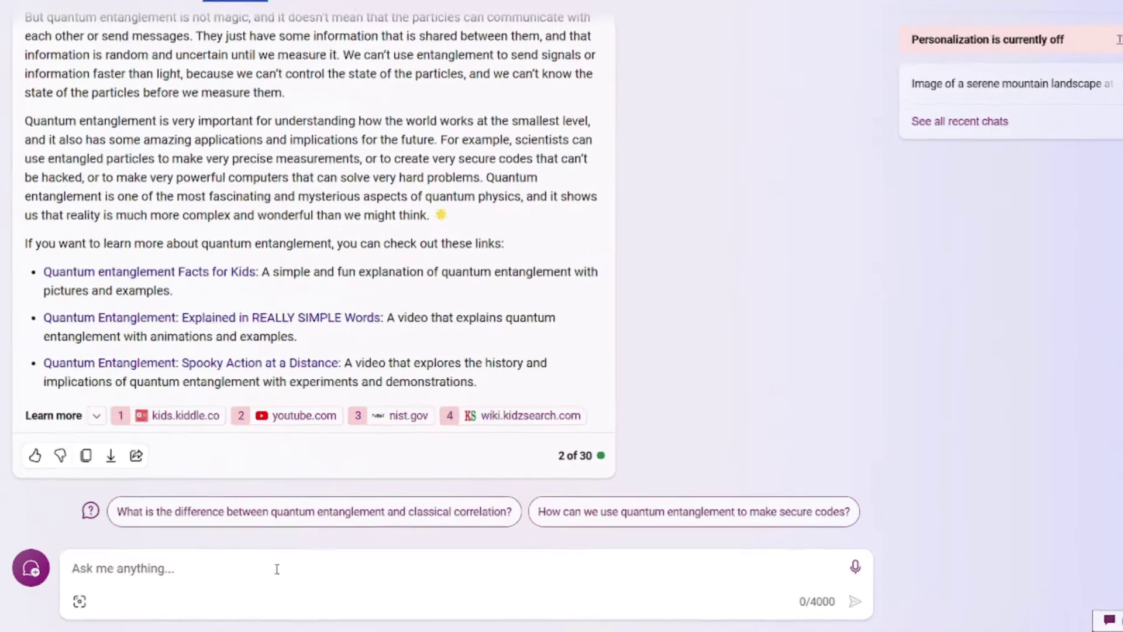
- Paste the request for a grade 8th C++ arrays exam quiz, review it, and send it
{"action": "type", "text": "I’m studying for my computer science exam for grade 8th, i want to test my knowledge about C++ programming language and arrays, i want you to ask me a question, i will attempt to answer that then you will check whether i answered correctly or not."}
{"action": "left_click_drag", "start_coordinate": [96, 572], "coordinate": [312, 558]}
{"action": "left_click_drag", "start_coordinate": [369, 501], "coordinate": [811, 529]}
{"action": "left_click", "coordinate": [283, 522]}
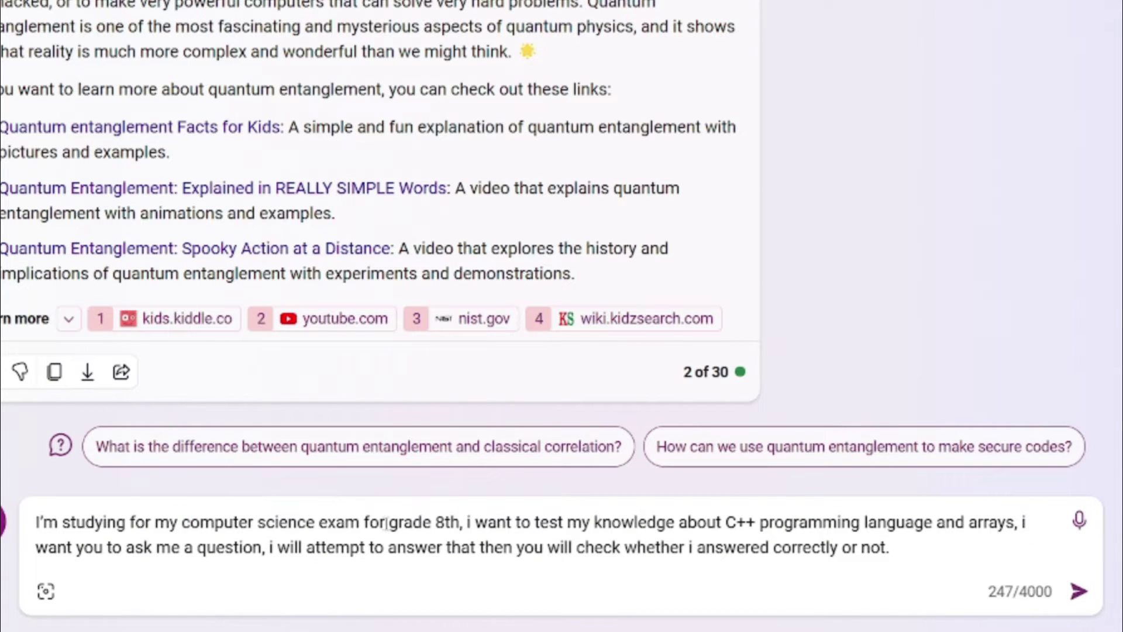
{"action": "left_click_drag", "start_coordinate": [386, 521], "coordinate": [468, 522]}
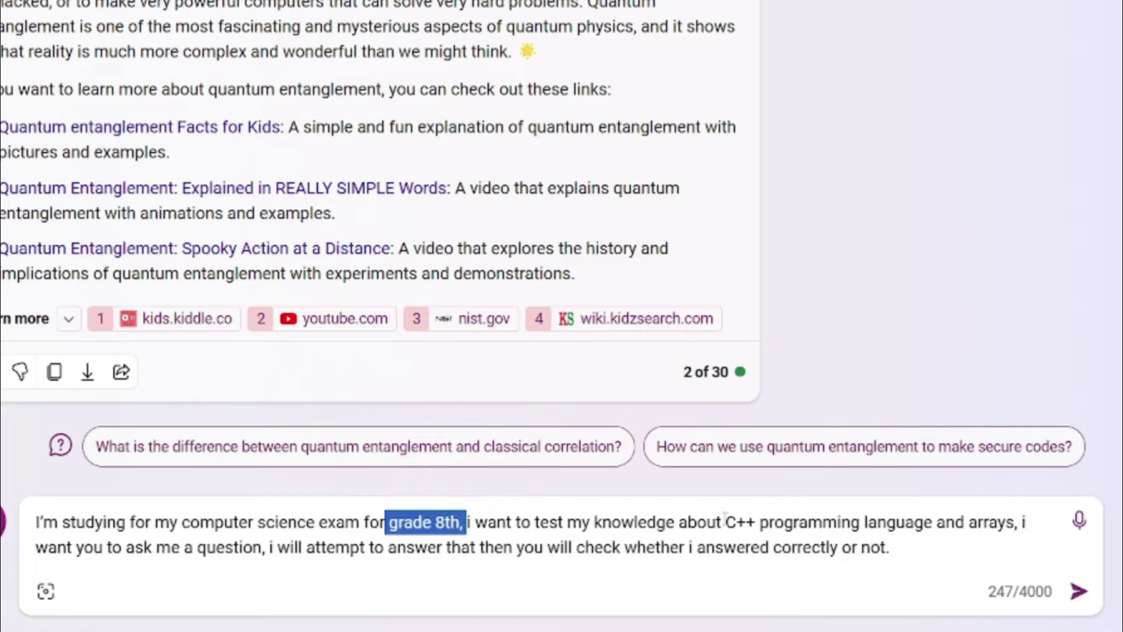
{"action": "left_click_drag", "start_coordinate": [724, 522], "coordinate": [1016, 521]}
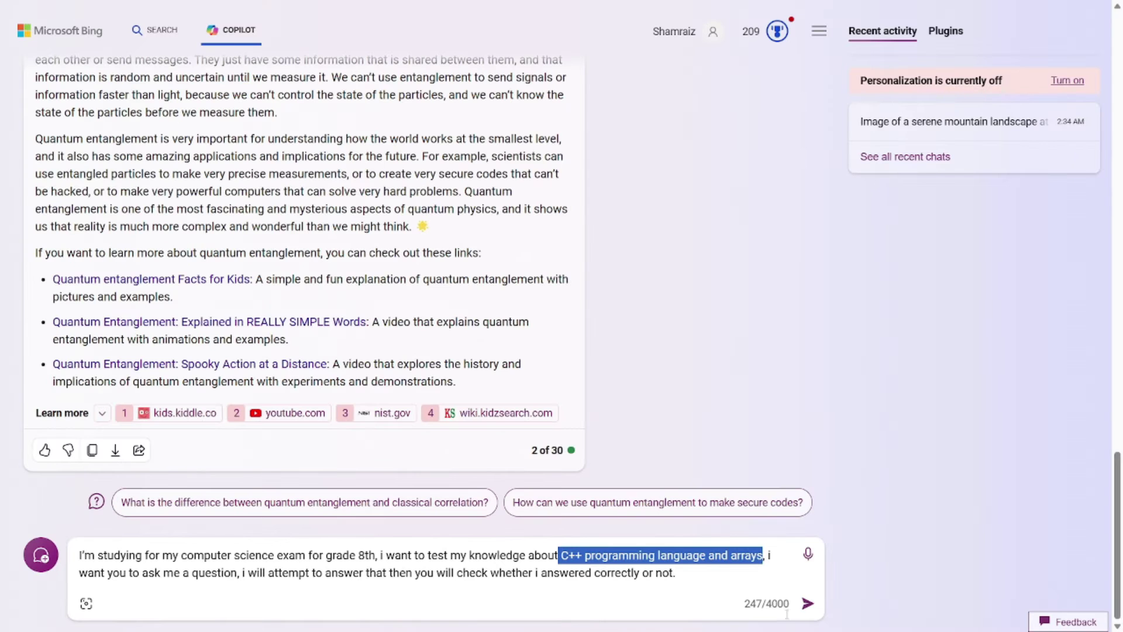
{"action": "left_click", "coordinate": [808, 602]}
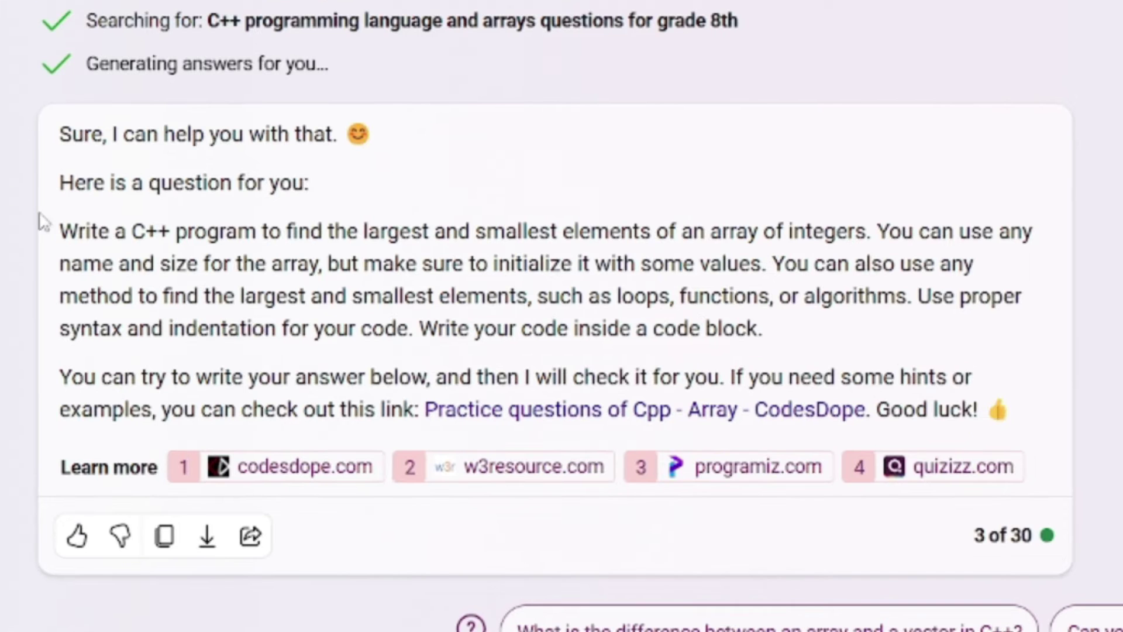
- Answer the largest/smallest array element question with 'int arr ;'
{"action": "left_click_drag", "start_coordinate": [62, 229], "coordinate": [341, 261]}
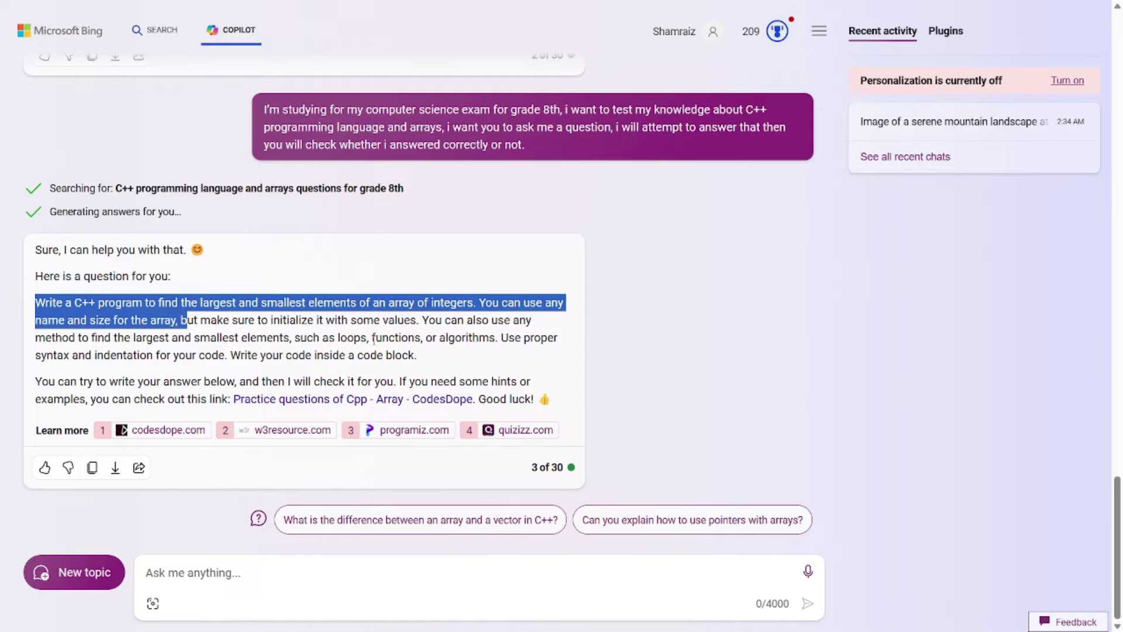
{"action": "left_click", "coordinate": [686, 299]}
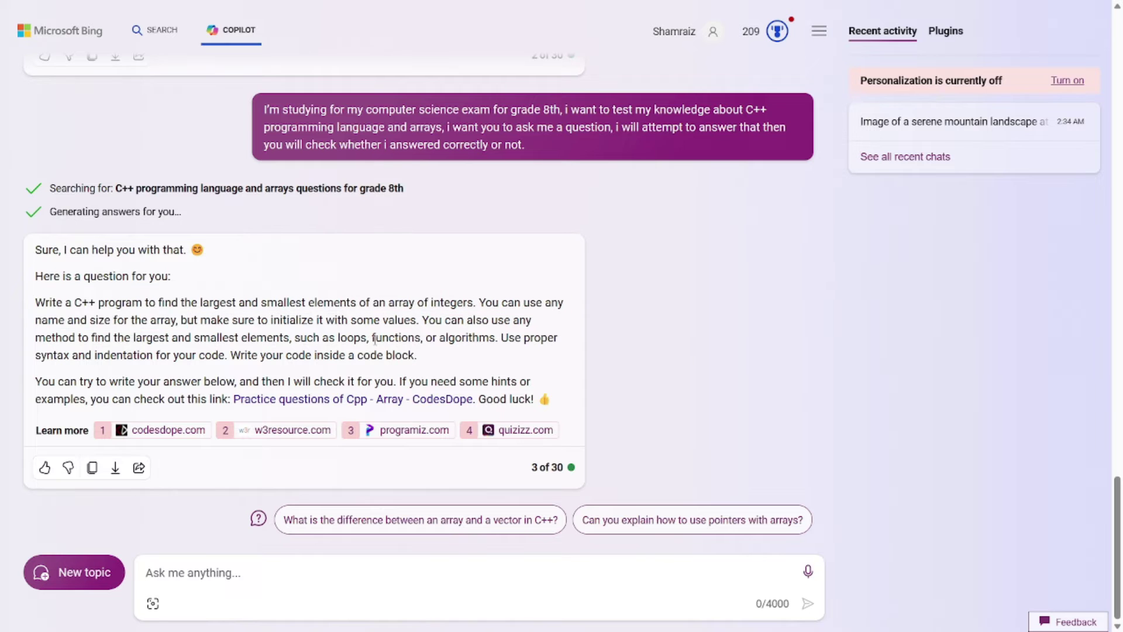
{"action": "left_click", "coordinate": [223, 571]}
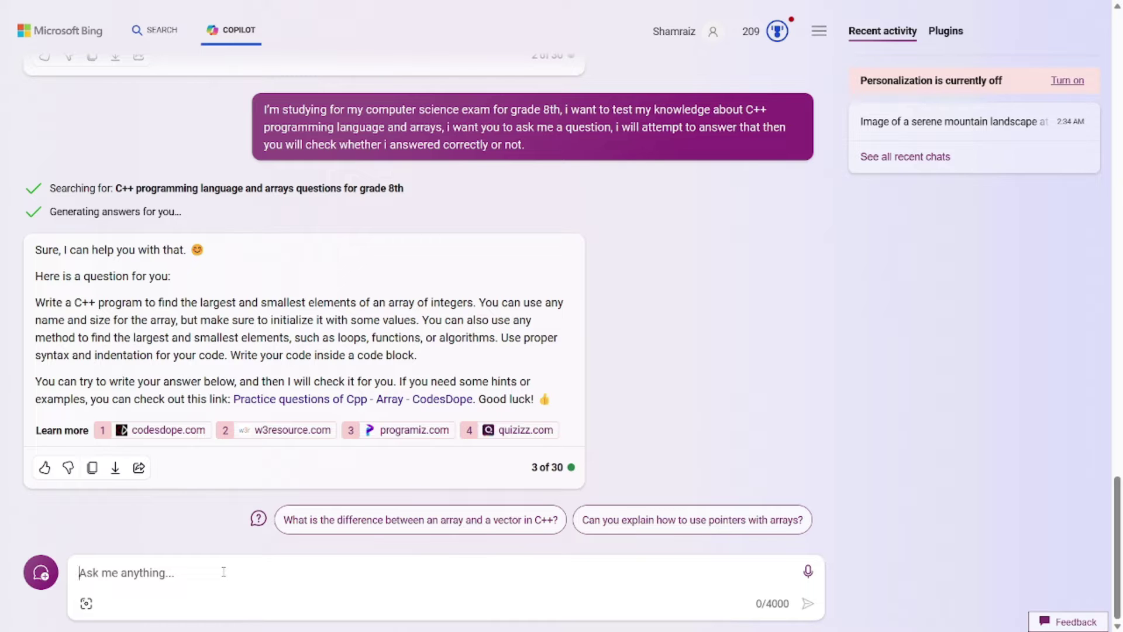
{"action": "type", "text": "int arr ;"}
{"action": "key", "text": "Return"}
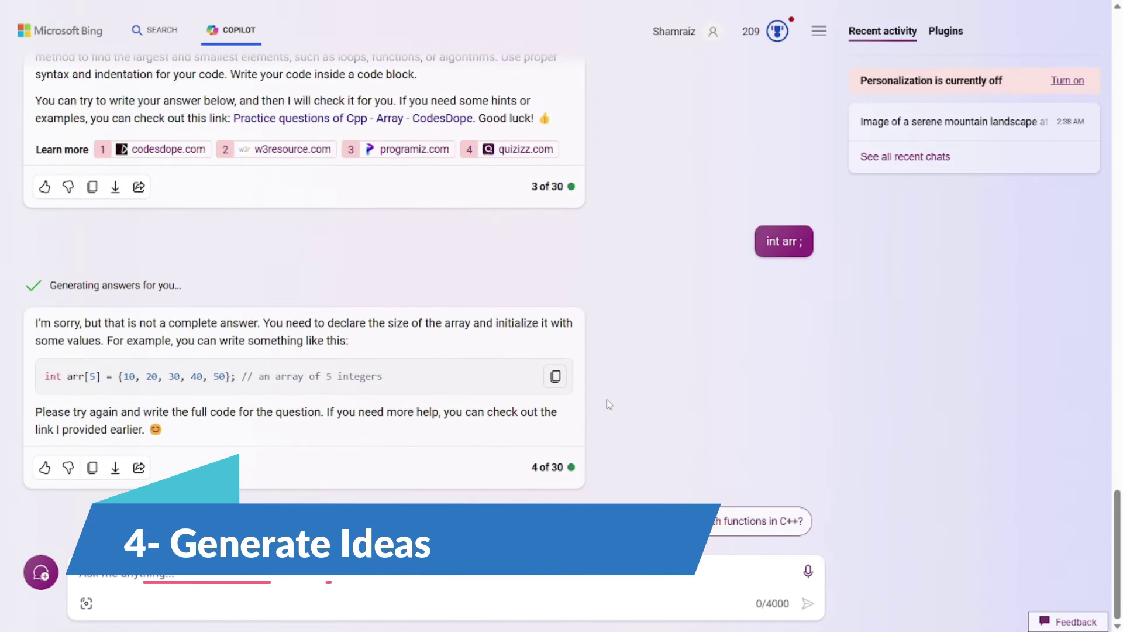
- Paste the prompt for modern offline productivity smartphone app titles, review it, and send it
{"action": "key", "text": "ctrl+v"}
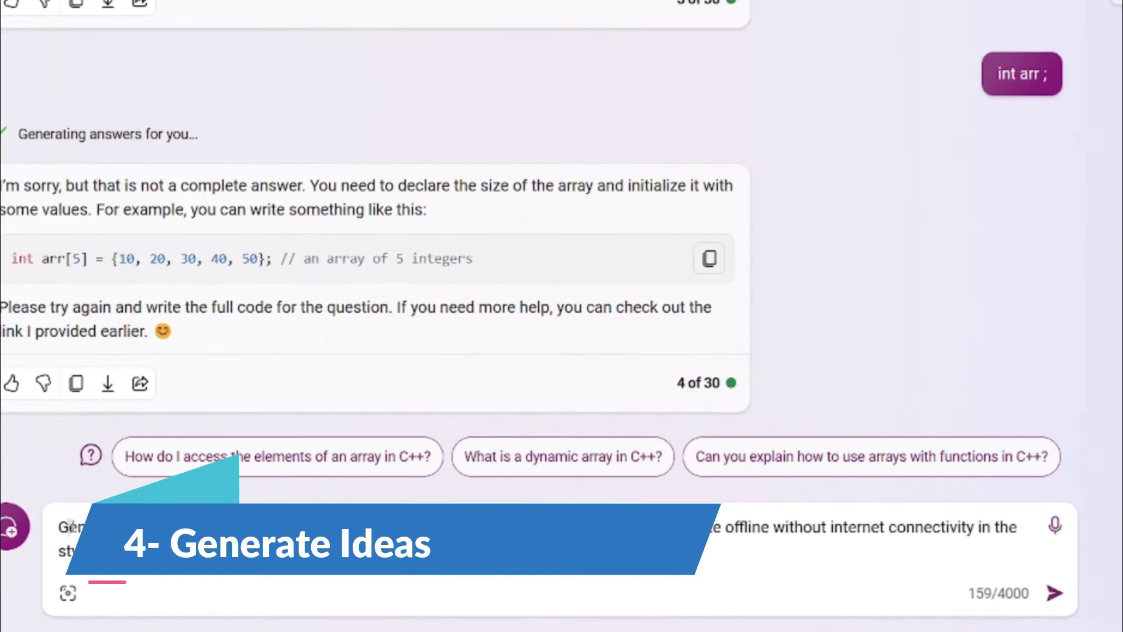
{"action": "left_click_drag", "start_coordinate": [87, 529], "coordinate": [224, 556]}
{"action": "left_click", "coordinate": [217, 549]}
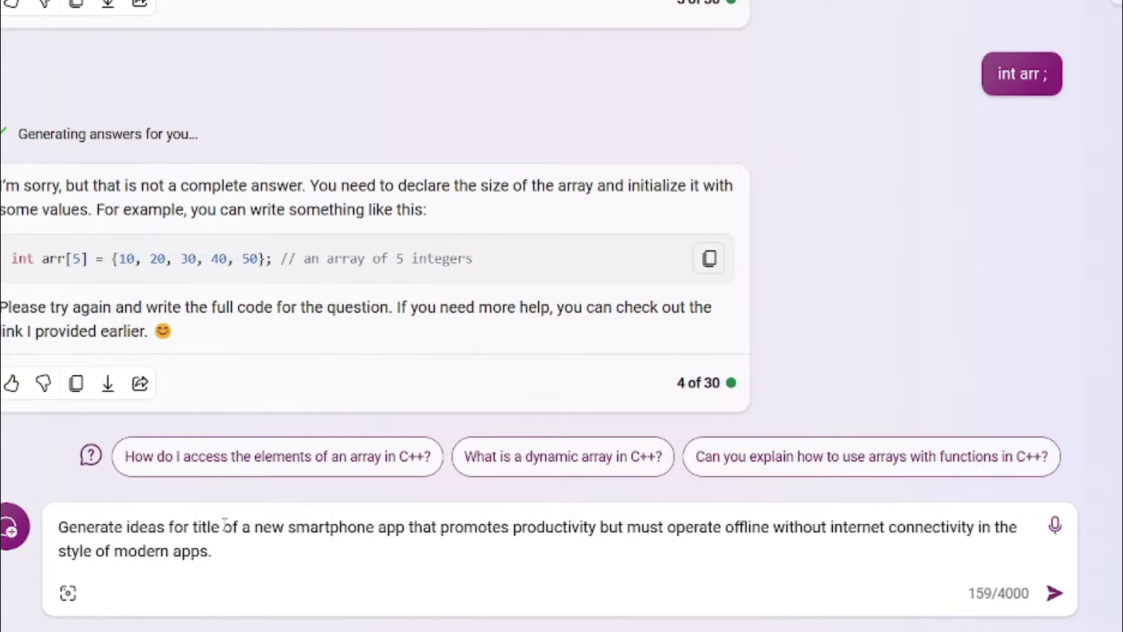
{"action": "left_click_drag", "start_coordinate": [224, 525], "coordinate": [138, 526]}
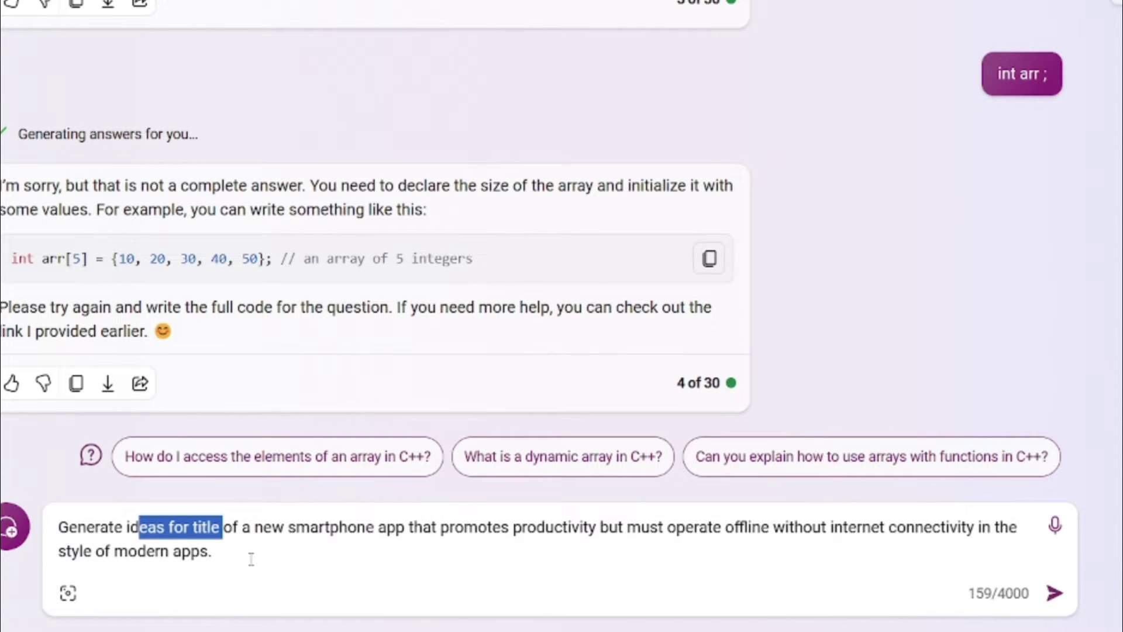
{"action": "left_click_drag", "start_coordinate": [255, 527], "coordinate": [456, 545]}
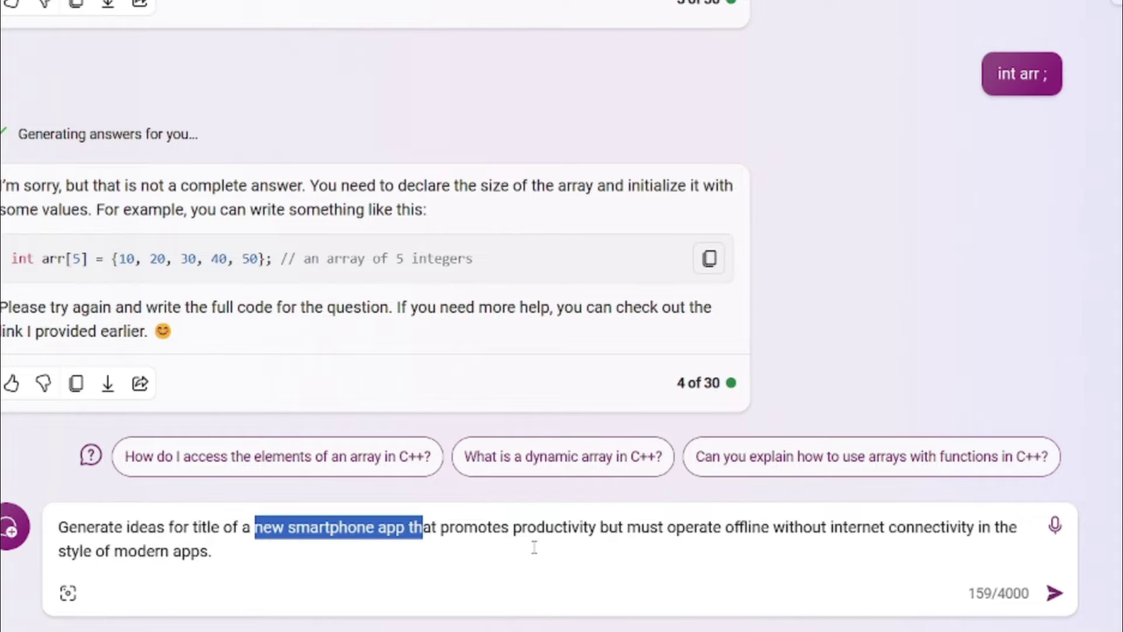
{"action": "left_click", "coordinate": [430, 533]}
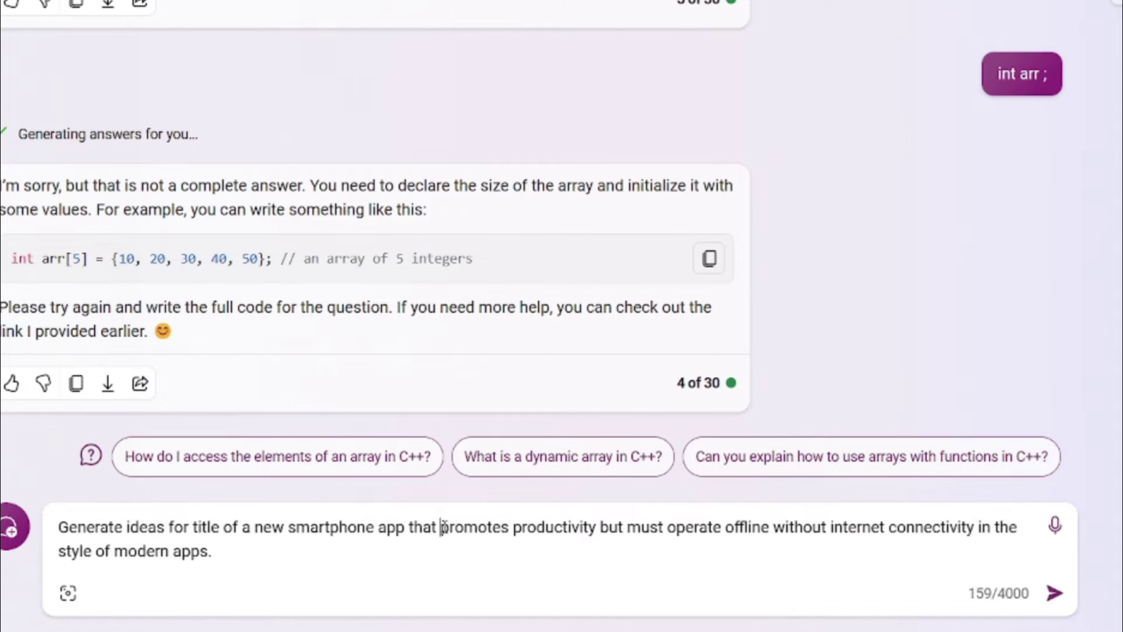
{"action": "left_click_drag", "start_coordinate": [441, 528], "coordinate": [972, 525]}
{"action": "left_click", "coordinate": [235, 558]}
{"action": "left_click_drag", "start_coordinate": [235, 559], "coordinate": [38, 559]}
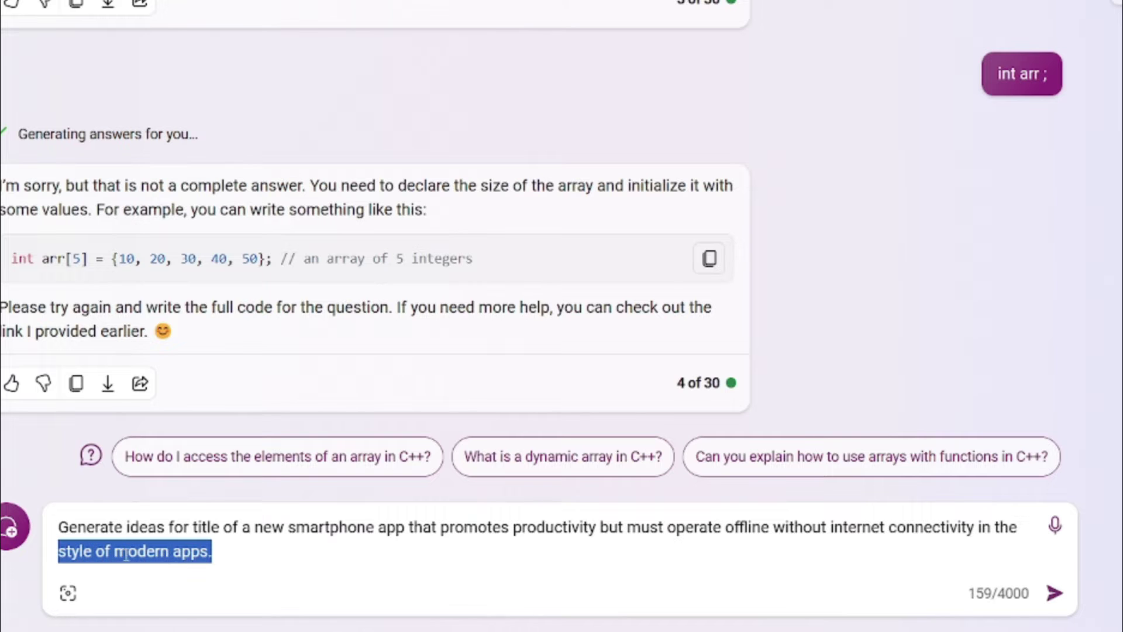
{"action": "left_click", "coordinate": [230, 543]}
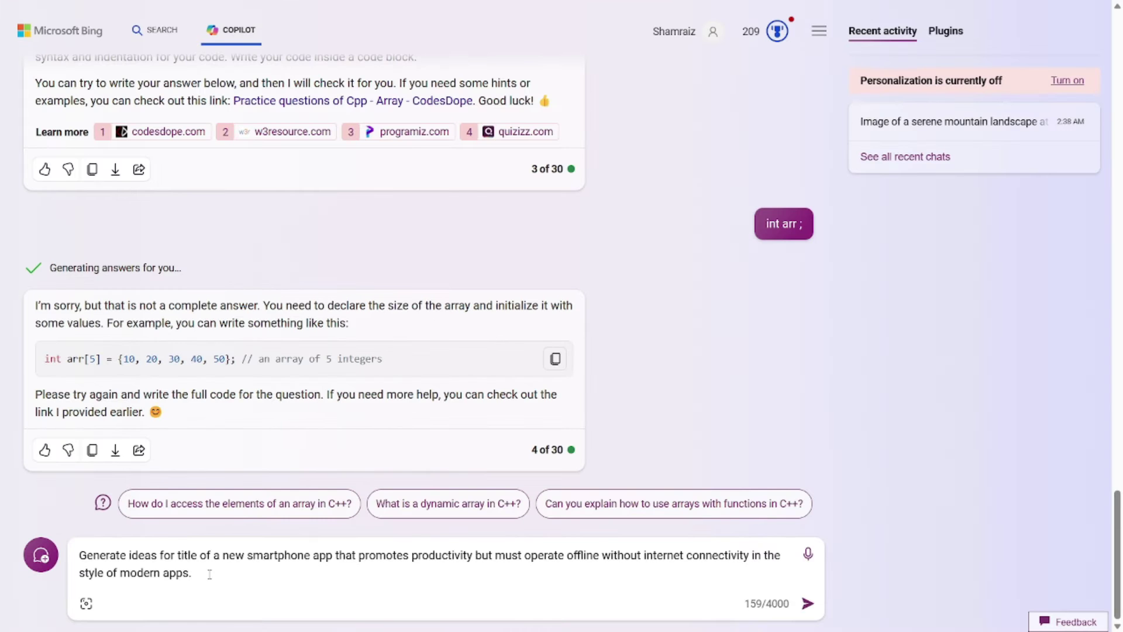
{"action": "key", "text": "Return"}
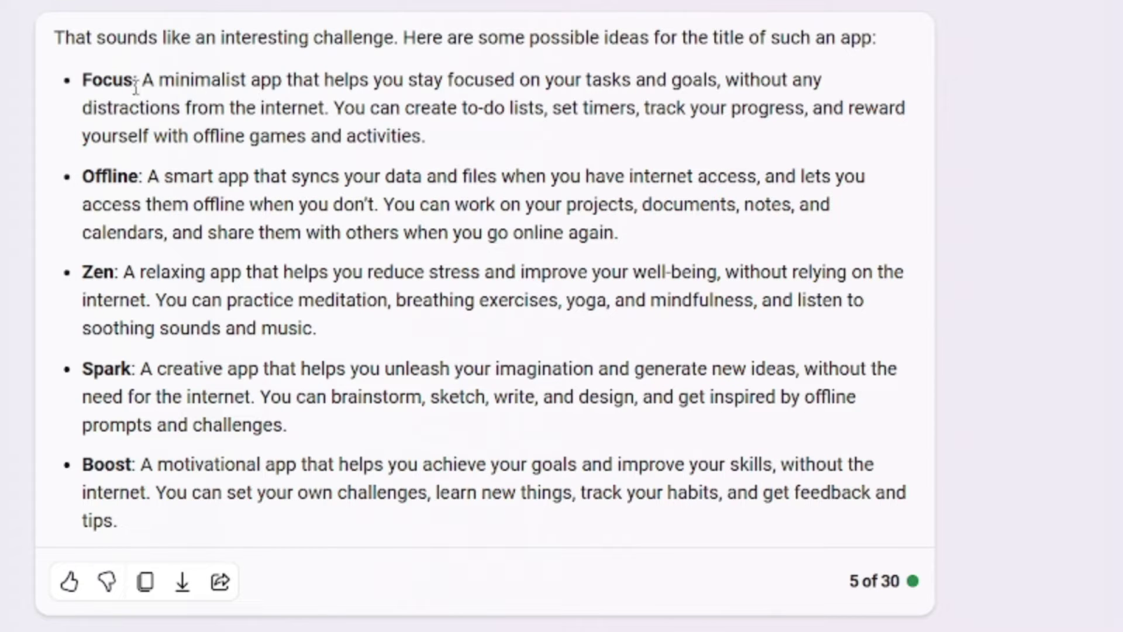
- Review the suggested titles Focus, Offline, Zen, Spark and Boost in the reply
{"action": "left_click_drag", "start_coordinate": [136, 88], "coordinate": [81, 81]}
{"action": "left_click_drag", "start_coordinate": [139, 176], "coordinate": [95, 176]}
{"action": "left_click_drag", "start_coordinate": [117, 272], "coordinate": [82, 272]}
{"action": "left_click_drag", "start_coordinate": [121, 369], "coordinate": [93, 369]}
{"action": "left_click_drag", "start_coordinate": [117, 463], "coordinate": [93, 464]}
{"action": "left_click", "coordinate": [1033, 432]}
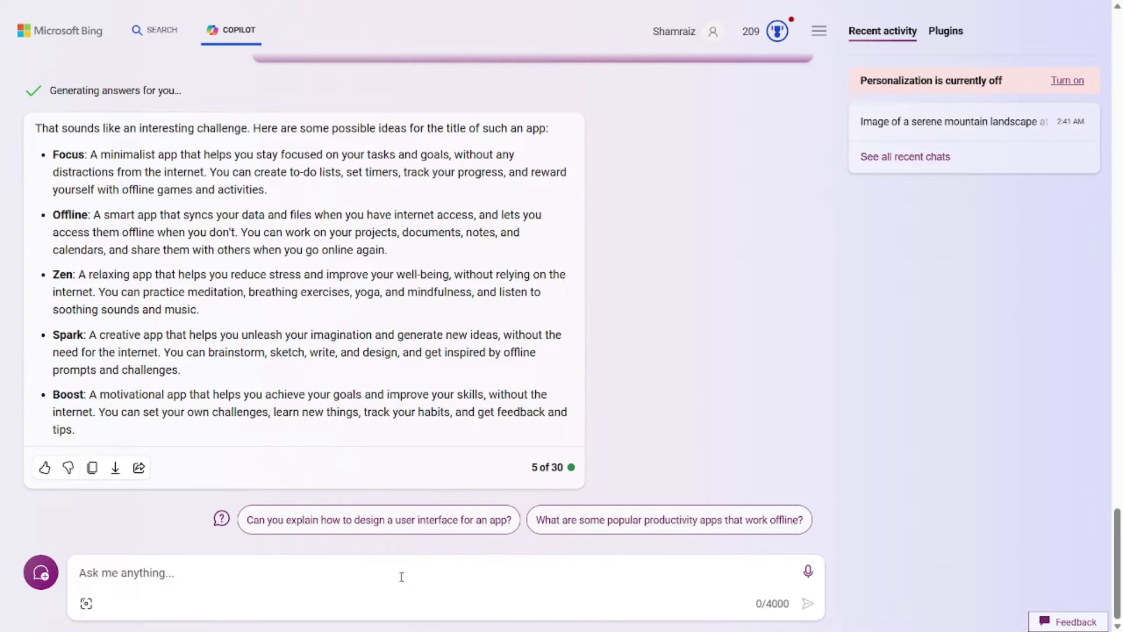
- Paste the sustainable-technology business idea prompt with an $80,000 investment and review its allocation request
{"action": "type", "text": "Generate a creative and viable business idea in the sustainable technology sector with an initial investment of $80,000. Focus on innovative solutions that contribute to environmental sustainability. Consider current market trends, target a broad audience, and ensure the proposed idea has the potential for profitability and growth. Provide detailed insights into how the investment will be allocated across different aspects of the business."}
{"action": "left_click_drag", "start_coordinate": [93, 518], "coordinate": [275, 513]}
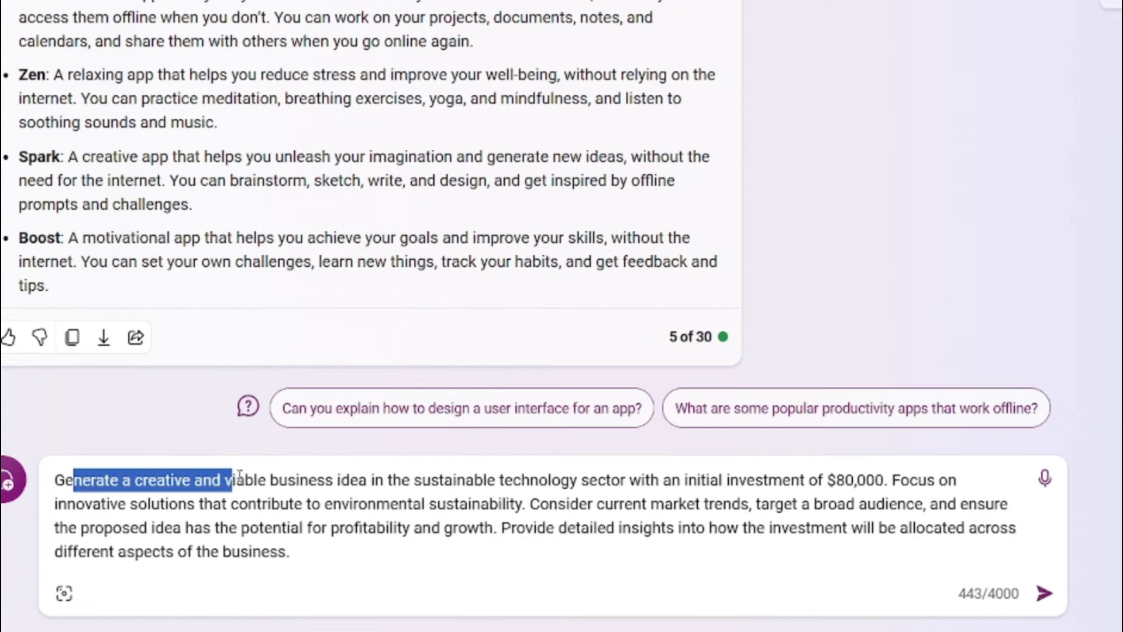
{"action": "left_click_drag", "start_coordinate": [321, 471], "coordinate": [308, 553]}
{"action": "left_click", "coordinate": [307, 549]}
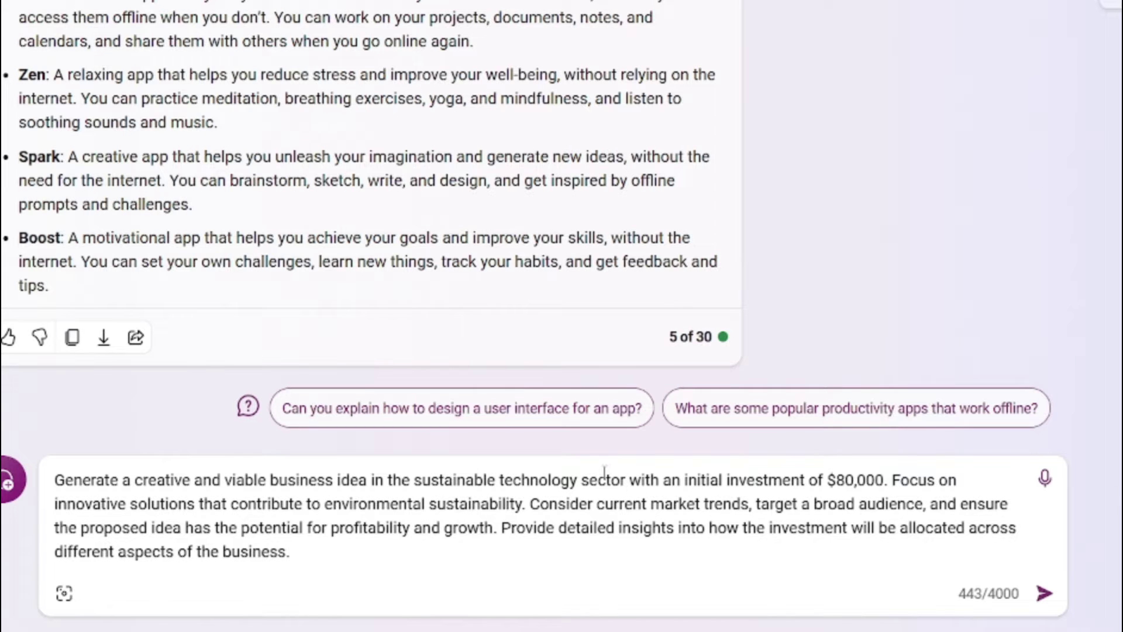
{"action": "left_click_drag", "start_coordinate": [620, 479], "coordinate": [414, 480]}
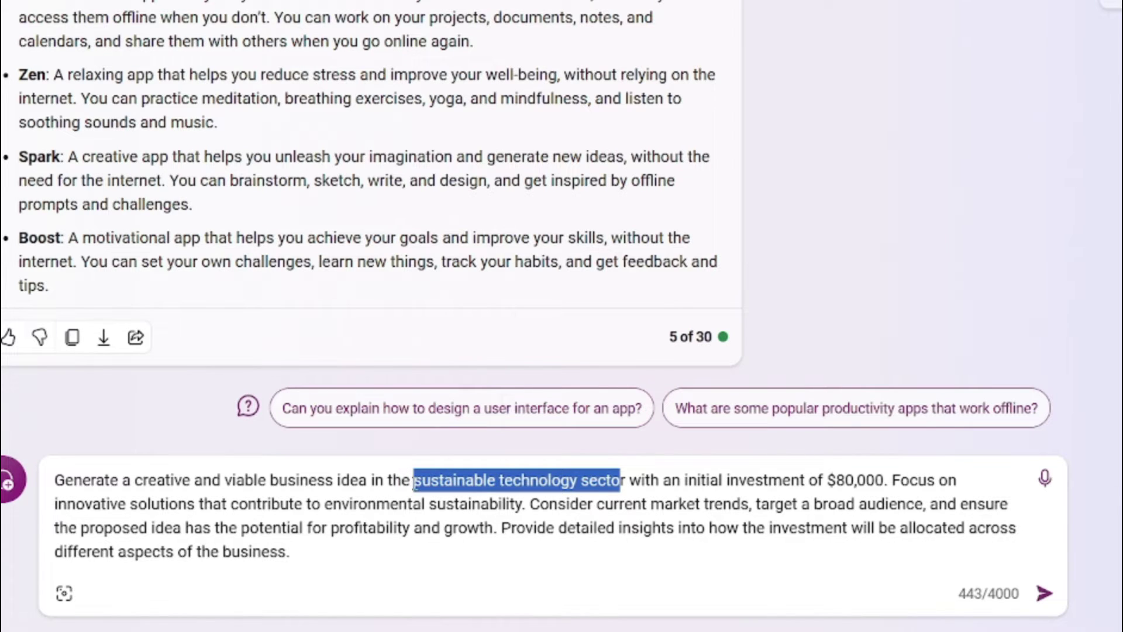
{"action": "left_click", "coordinate": [596, 480]}
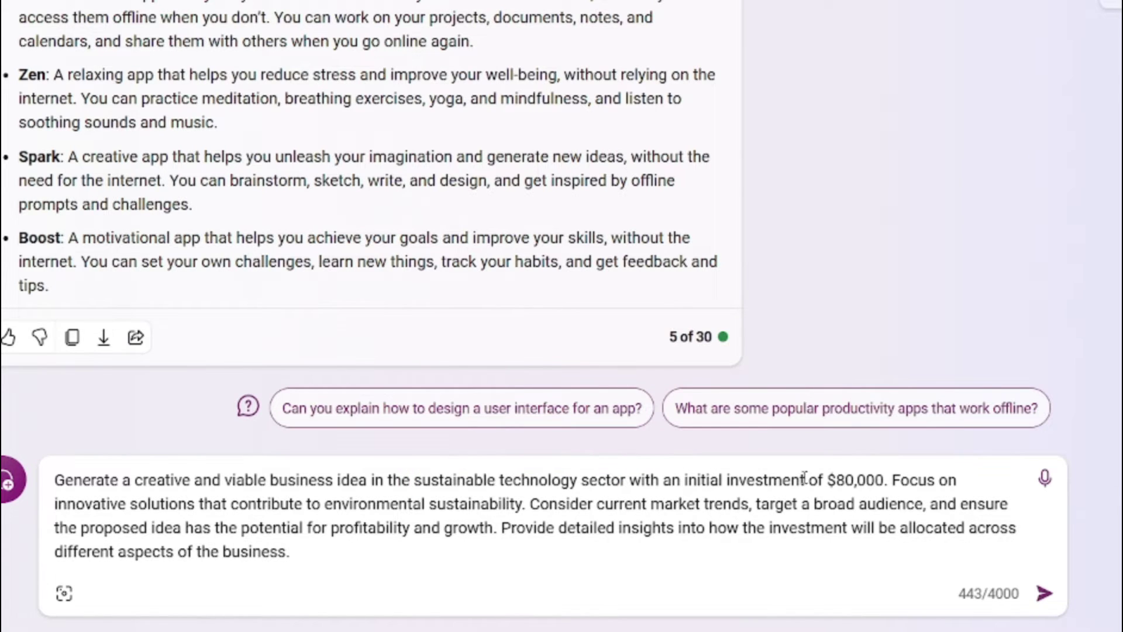
{"action": "left_click_drag", "start_coordinate": [828, 480], "coordinate": [890, 473]}
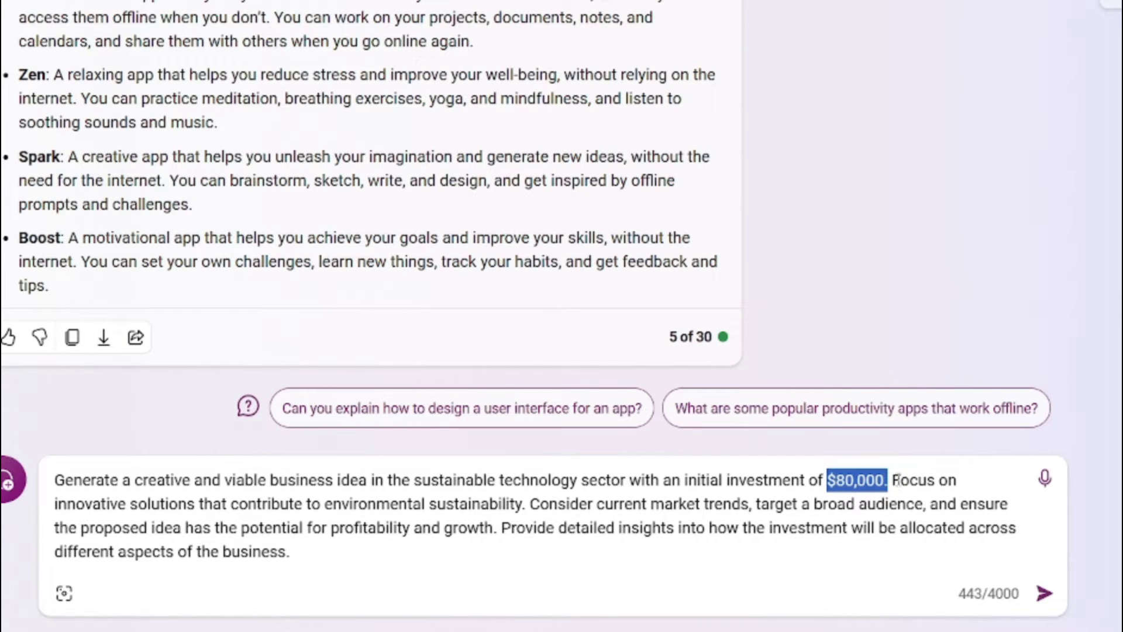
{"action": "left_click", "coordinate": [898, 480]}
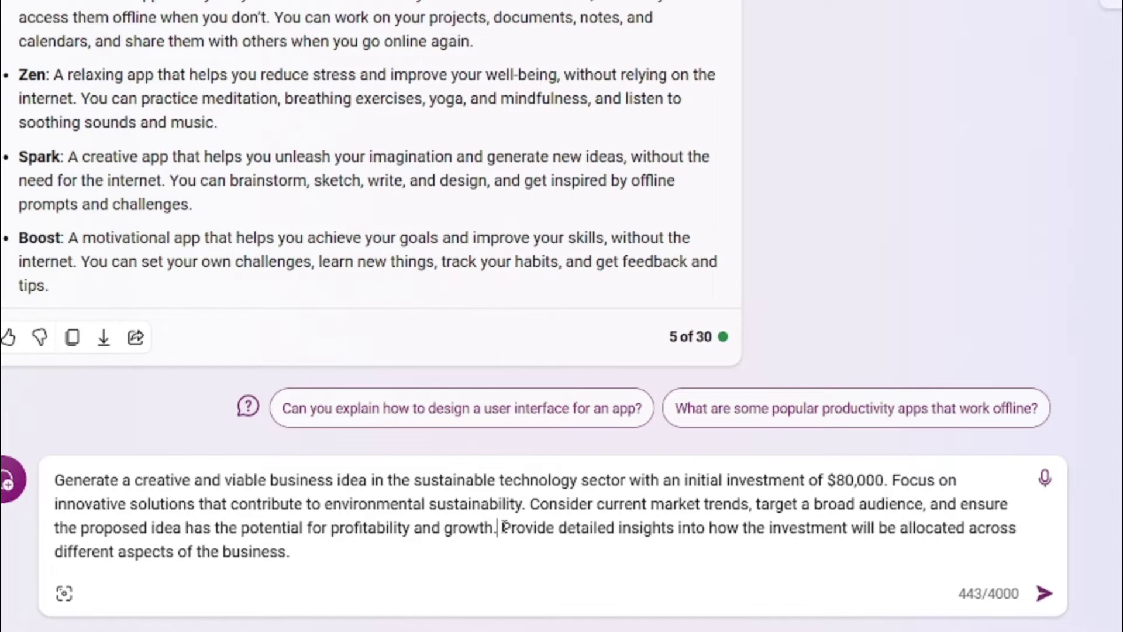
{"action": "left_click_drag", "start_coordinate": [503, 527], "coordinate": [841, 521]}
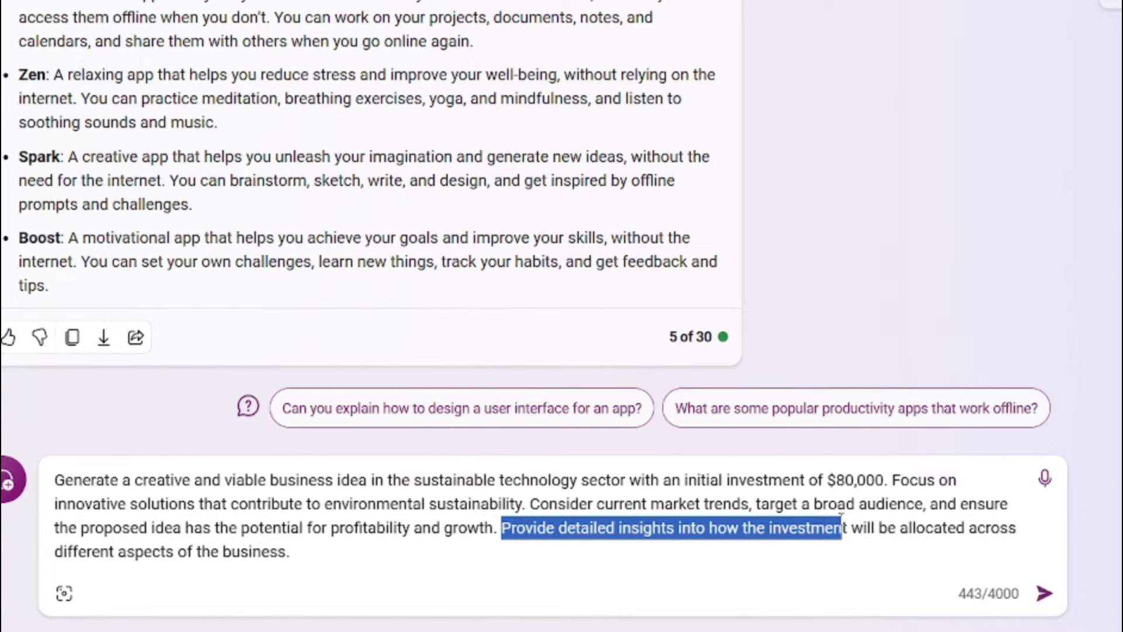
{"action": "left_click", "coordinate": [750, 529]}
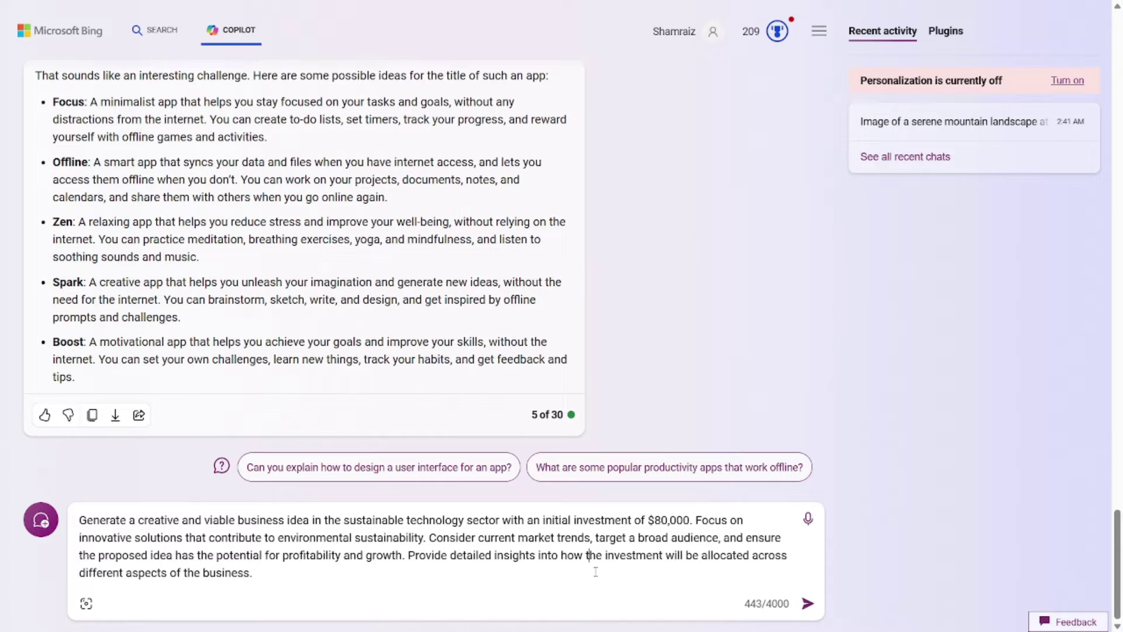
- Send the business prompt and review the EcoCharge idea and its $40,000 product development allocation
{"action": "key", "text": "Return"}
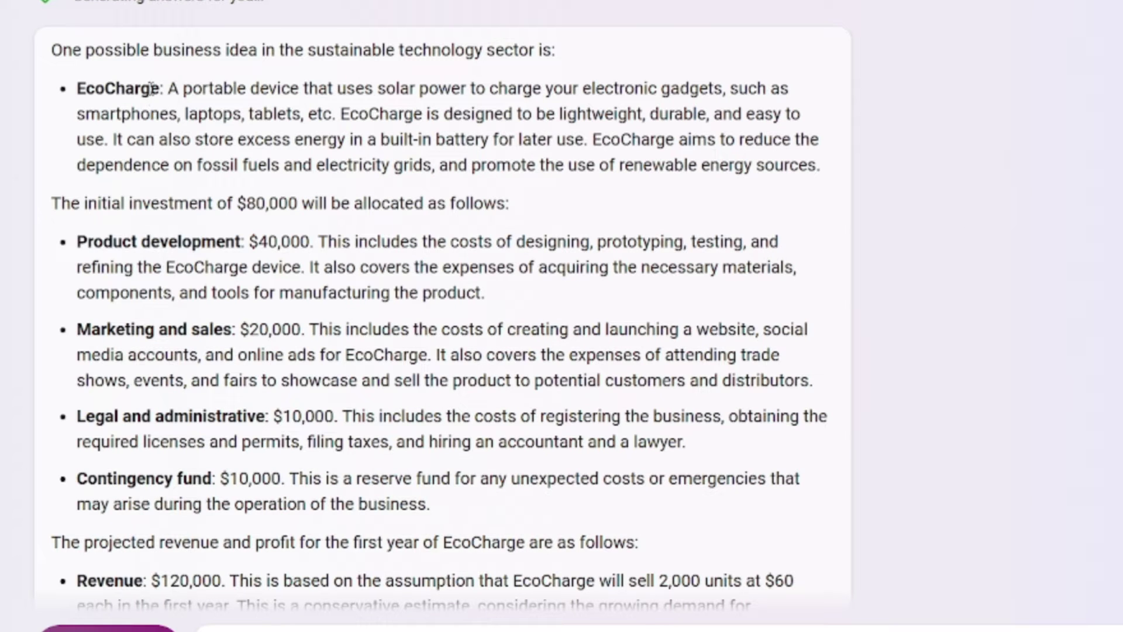
{"action": "left_click_drag", "start_coordinate": [163, 88], "coordinate": [721, 94]}
{"action": "left_click", "coordinate": [721, 94]}
{"action": "left_click_drag", "start_coordinate": [246, 241], "coordinate": [314, 242]}
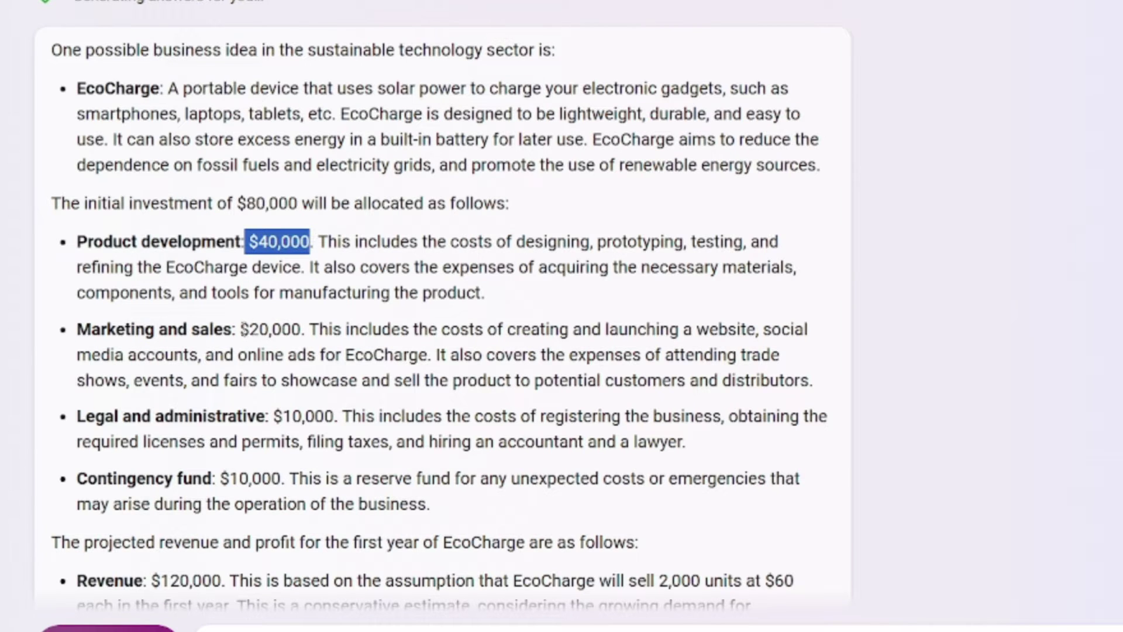
{"action": "scroll", "coordinate": [227, 286], "scroll_direction": "down", "scroll_amount": 4}
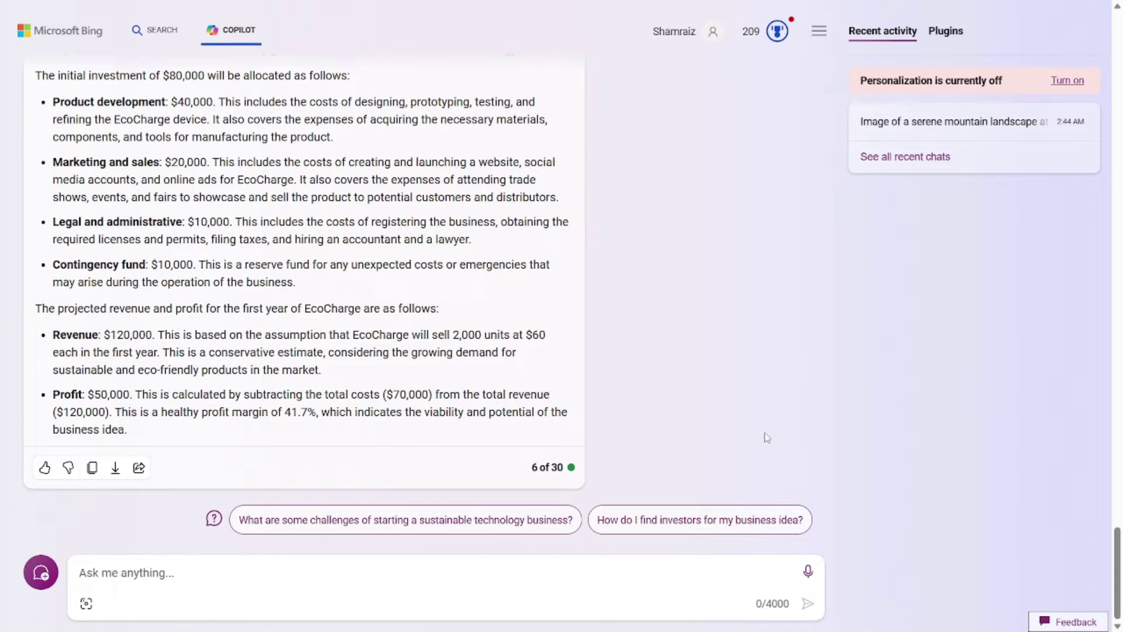
- Paste the Resident Evil movie-versus-game comparison report prompt and review its franchise and similarities requirements
{"action": "left_click", "coordinate": [289, 567]}
{"action": "type", "text": "Generate a detailed report outlining the shared concepts and connections between the Resident Evil movie and the Resident Evil game franchises. Highlight similarities in themes, characters, plot elements, and any cross-media references. Provide insights into how the narrative, visuals, and gameplay elements contribute to the overall Resident Evil universe, and discuss the impact of each medium on the other. Explore any unique aspects that arise when these two forms of media intersect, and analyze how the adaptations complement or diverge from each other."}
{"action": "left_click_drag", "start_coordinate": [99, 503], "coordinate": [329, 502]}
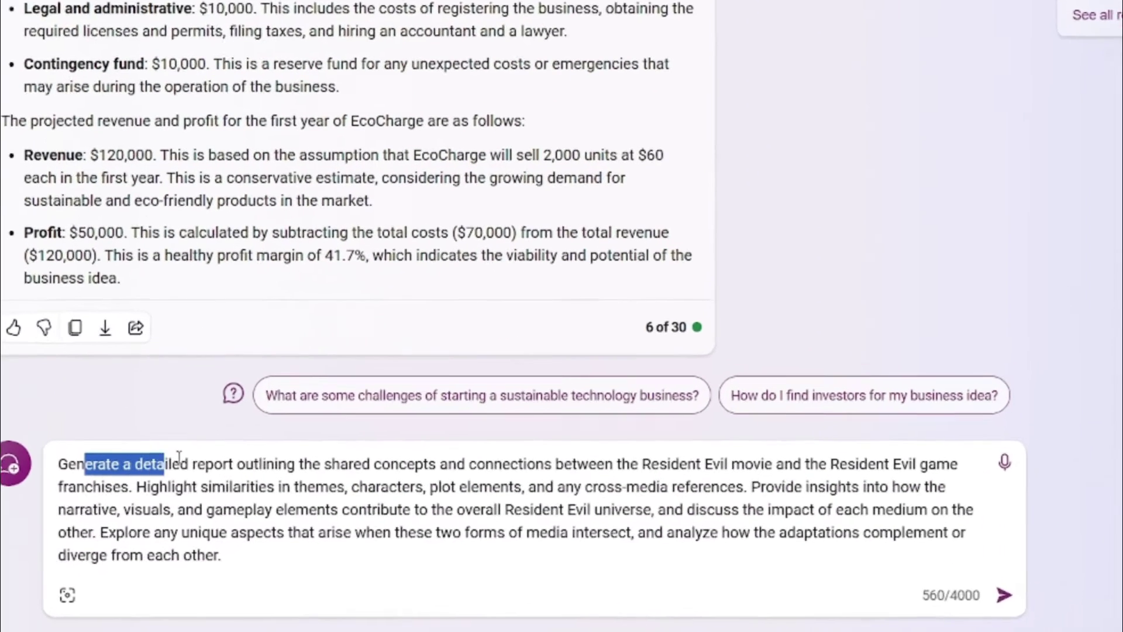
{"action": "left_click_drag", "start_coordinate": [397, 448], "coordinate": [706, 450]}
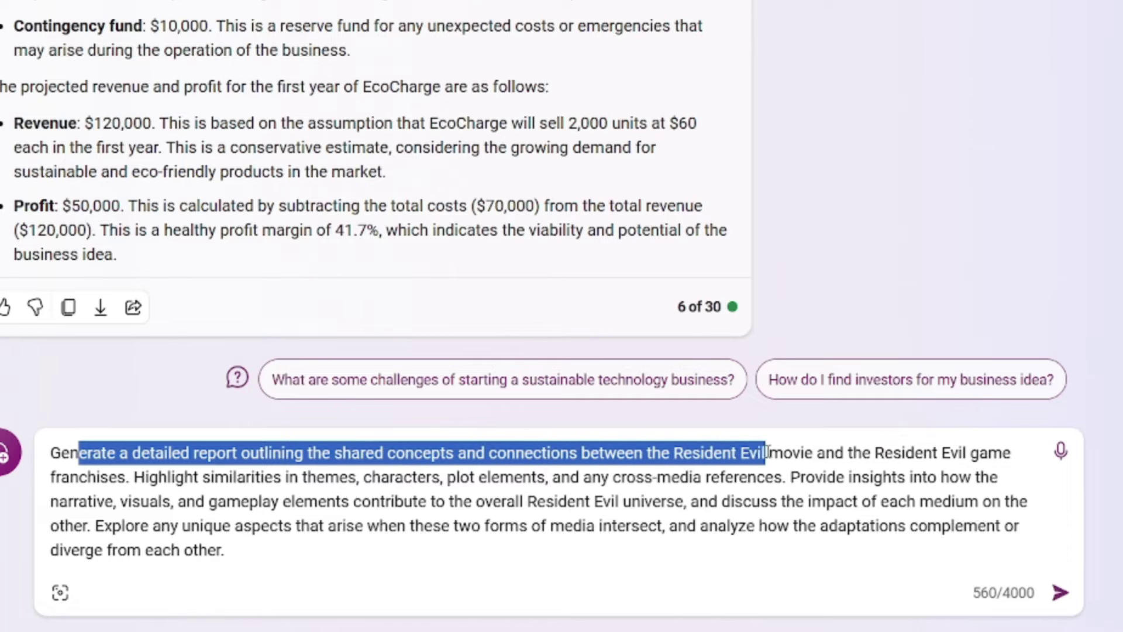
{"action": "left_click_drag", "start_coordinate": [769, 452], "coordinate": [111, 471]}
{"action": "left_click", "coordinate": [131, 461]}
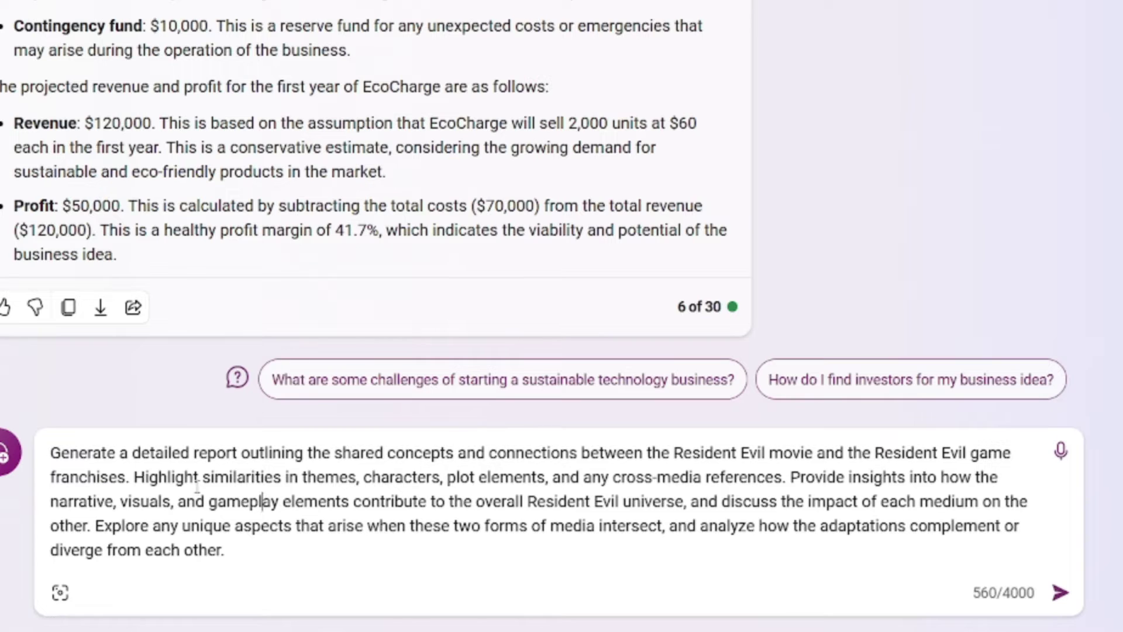
{"action": "left_click_drag", "start_coordinate": [204, 475], "coordinate": [518, 475]}
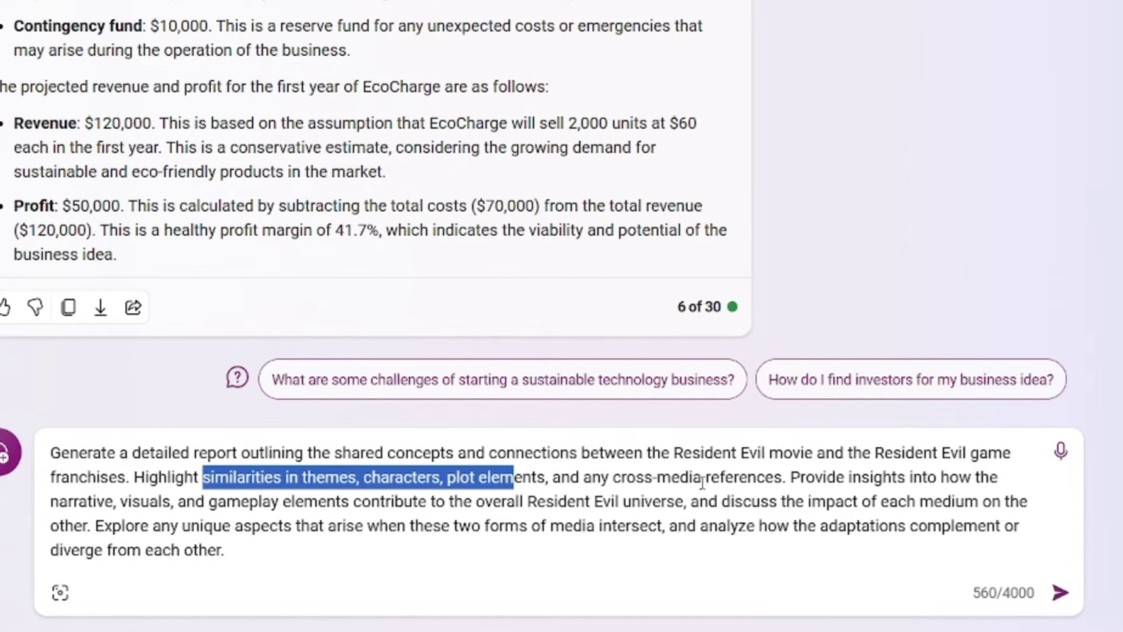
{"action": "left_click", "coordinate": [371, 550]}
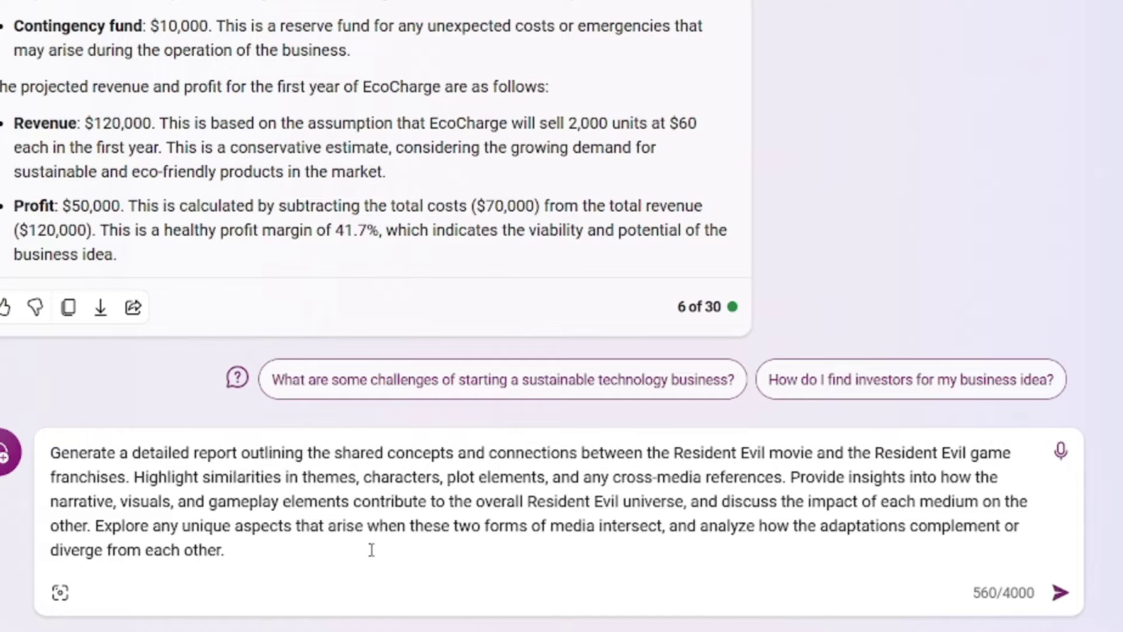
- Send the Resident Evil prompt and scroll through the finished comparison report's sections
{"action": "key", "text": "Return"}
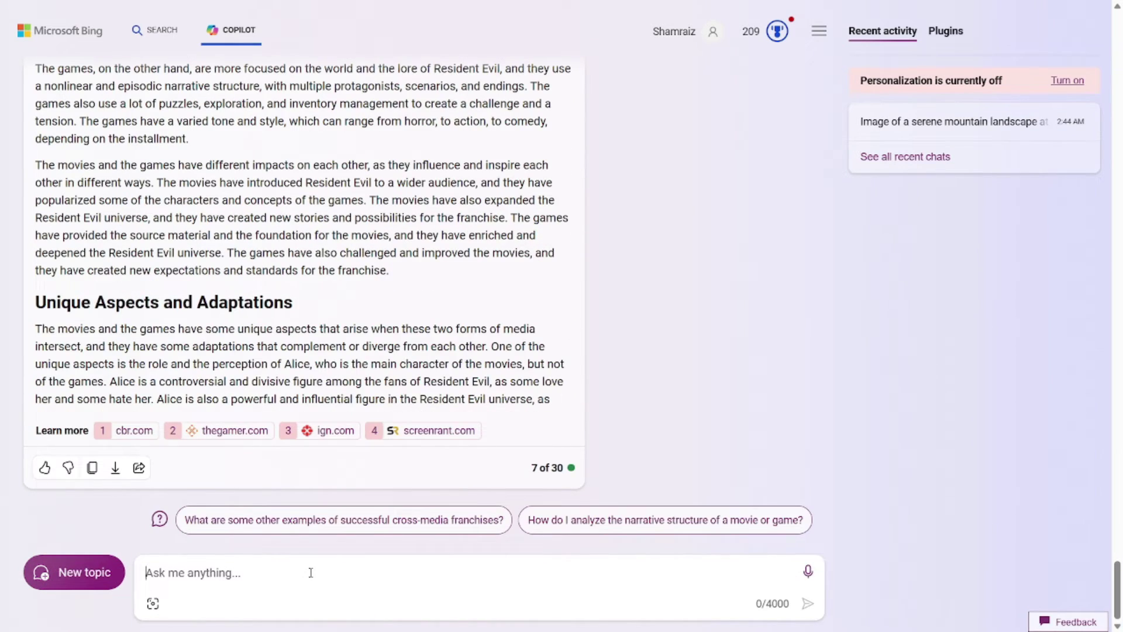
{"action": "scroll", "coordinate": [645, 376], "scroll_direction": "up", "scroll_amount": 15}
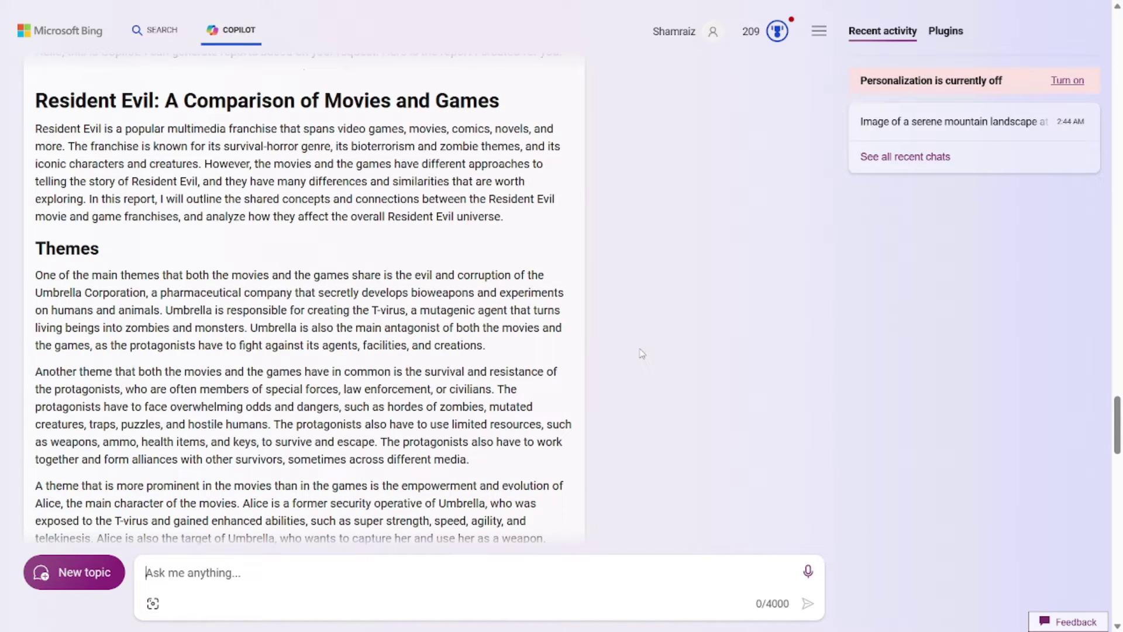
{"action": "scroll", "coordinate": [641, 352], "scroll_direction": "down", "scroll_amount": 8}
{"action": "scroll", "coordinate": [638, 359], "scroll_direction": "down", "scroll_amount": 2}
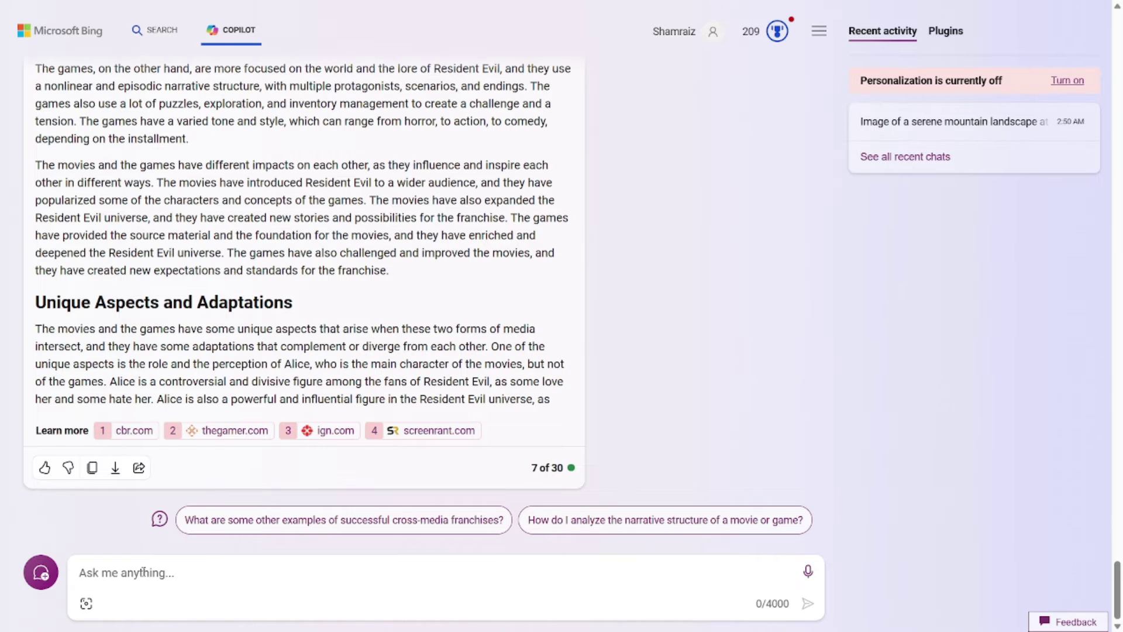
- Paste the Whiskers spelling-and-grammar prompt and highlight its grammar, corrections-list and passage parts
{"action": "type", "text": "Check the spelling and grammar in the following passage and provide corrections as needed. Ensure proper punctuation, grammar, and accurate spelling throughout the text. Make sure to list out the corrections at the end. passage: The boy's pet cat, Whiskers, wuz very playfull. She chaced after the mouses in the garden, her tail flicking excitedly. The boy called out too her, \"Come here, Whiskers!\" but she ignord him and runned off in the oppossit directon. It was a funny sight, with Whiskers leapin through the flowers, but the boy was angry at her becuz she ruined his favrite plant."}
{"action": "left_click_drag", "start_coordinate": [86, 572], "coordinate": [349, 578]}
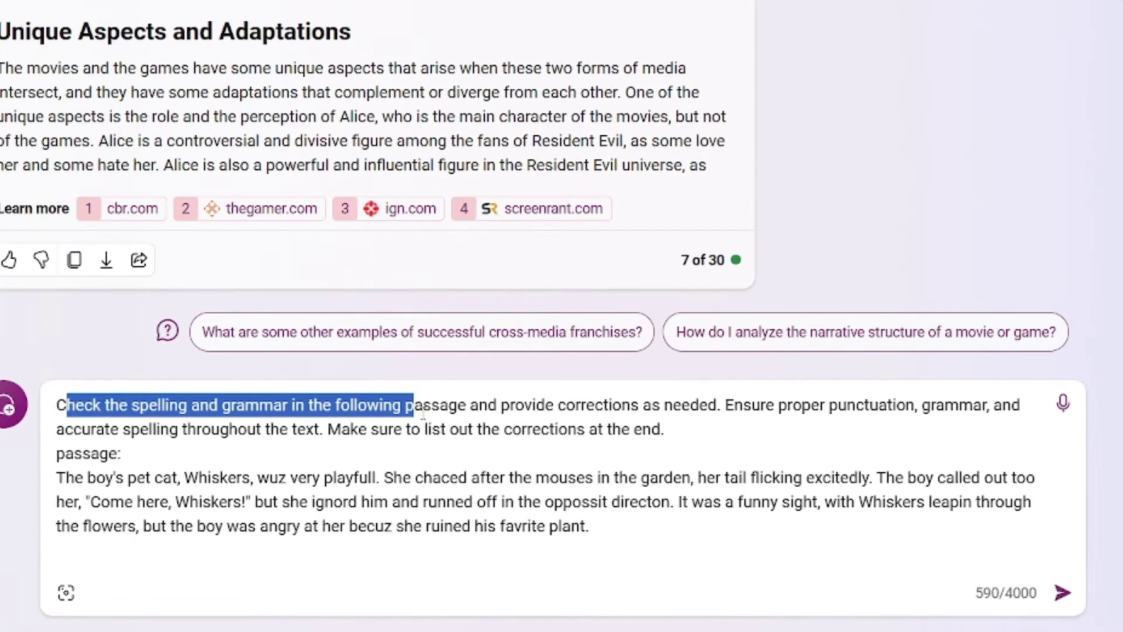
{"action": "left_click_drag", "start_coordinate": [428, 413], "coordinate": [632, 433]}
{"action": "left_click", "coordinate": [667, 430]}
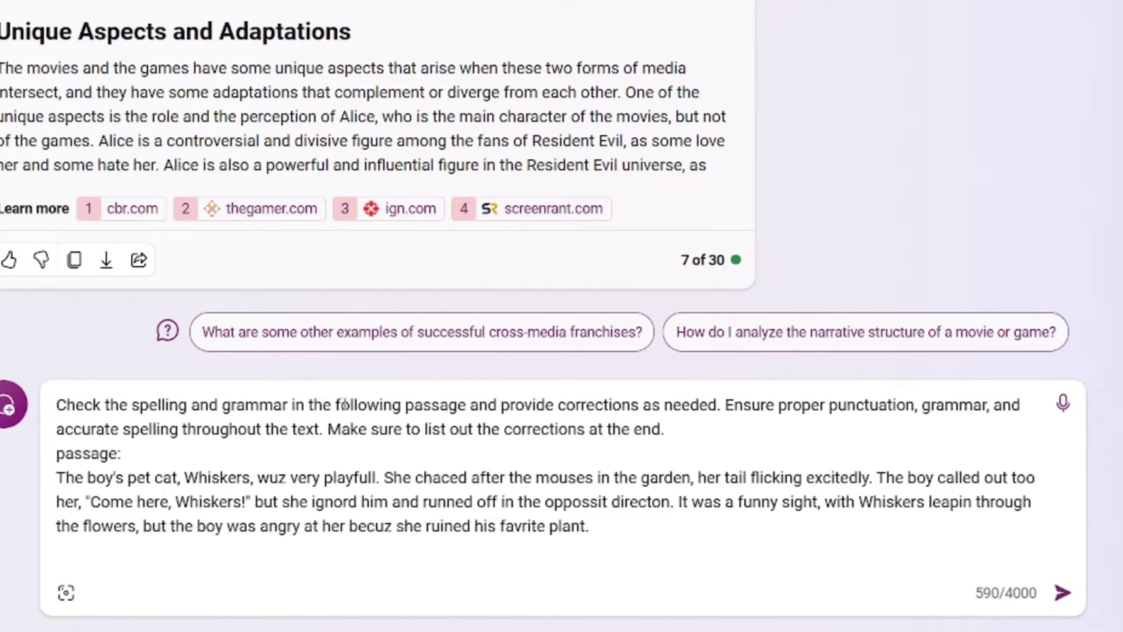
{"action": "left_click_drag", "start_coordinate": [723, 416], "coordinate": [221, 430]}
{"action": "left_click", "coordinate": [405, 448]}
{"action": "left_click_drag", "start_coordinate": [328, 430], "coordinate": [665, 433]}
{"action": "left_click_drag", "start_coordinate": [612, 527], "coordinate": [127, 493]}
{"action": "left_click", "coordinate": [673, 528]}
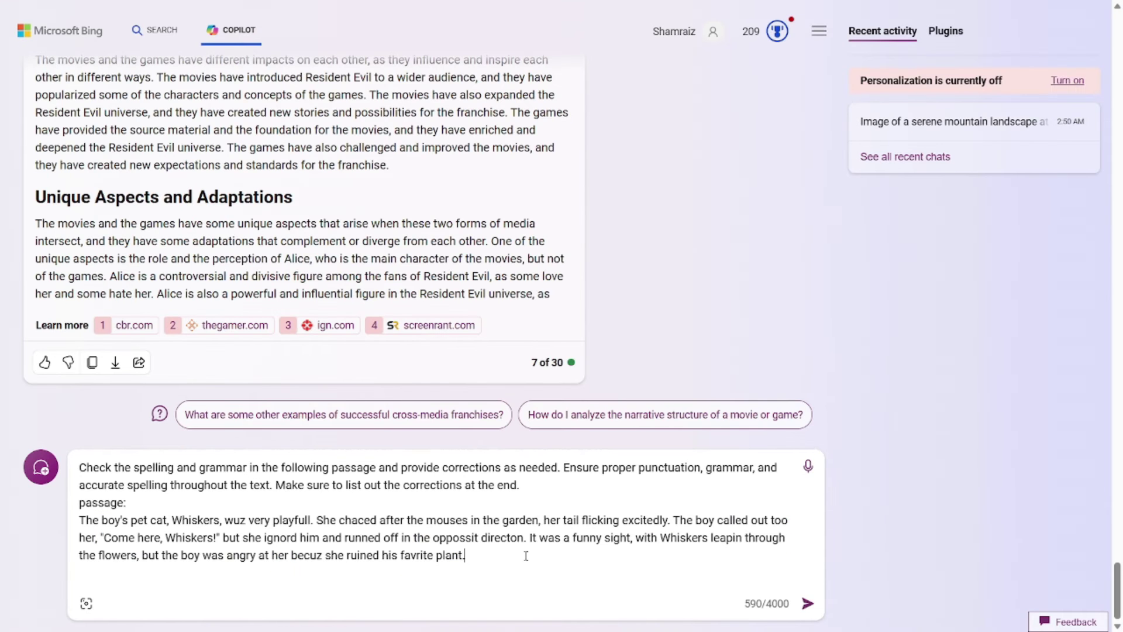
- Send the Whiskers prompt and highlight the corrected passage and its corrections list (wuz -> was, becuz -> because)
{"action": "key", "text": "Return"}
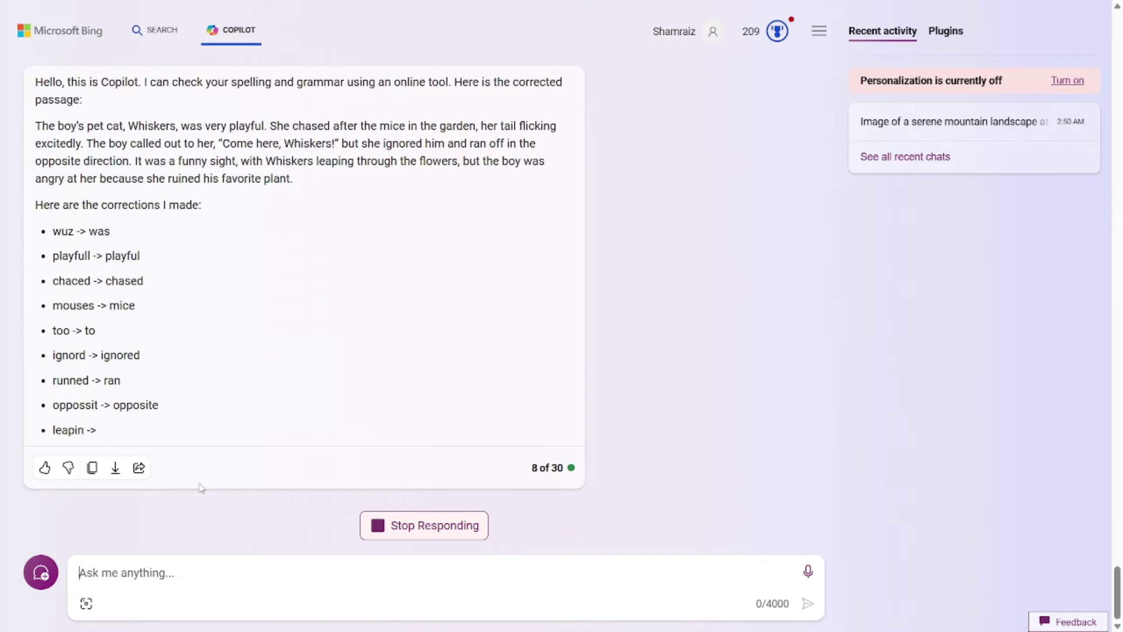
{"action": "scroll", "coordinate": [759, 351], "scroll_direction": "up", "scroll_amount": 3}
{"action": "scroll", "coordinate": [760, 351], "scroll_direction": "down", "scroll_amount": 2}
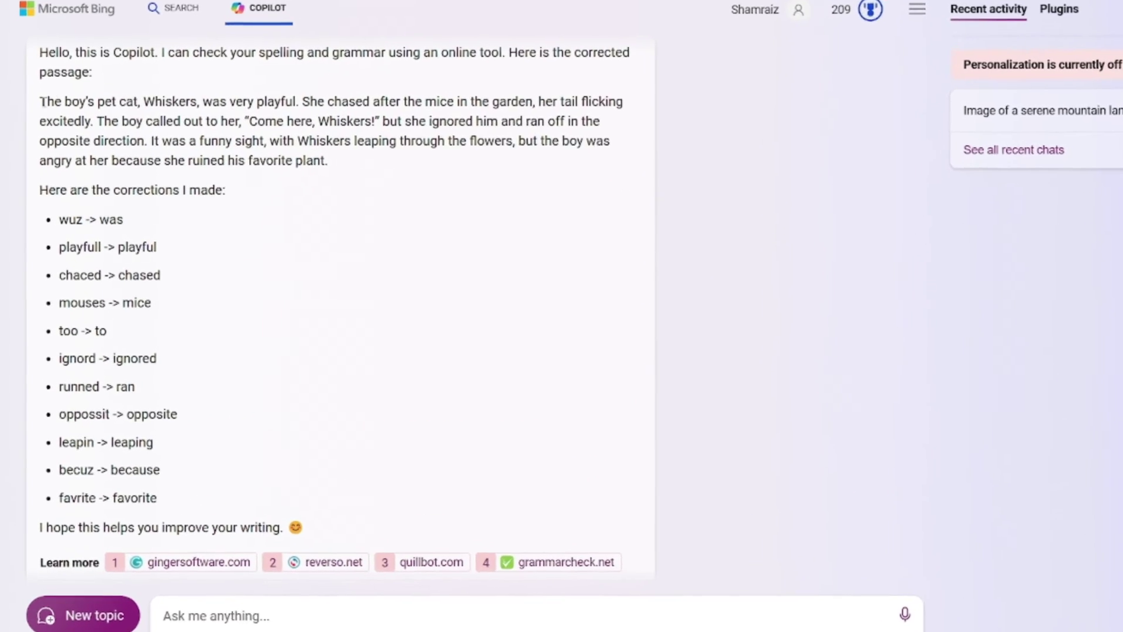
{"action": "left_click_drag", "start_coordinate": [35, 114], "coordinate": [410, 161]}
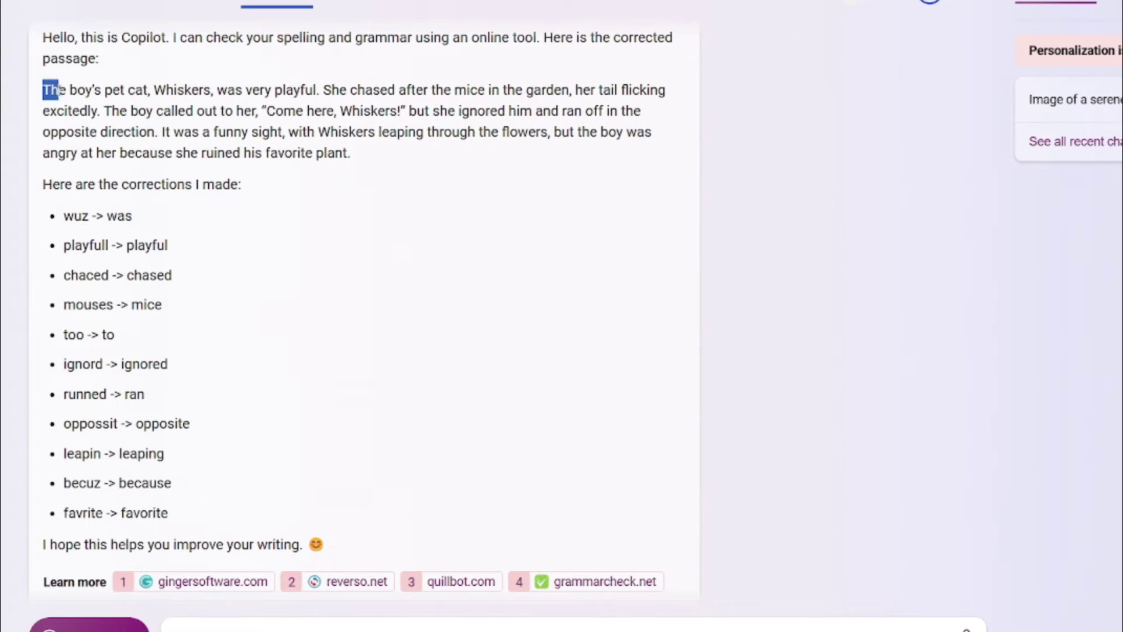
{"action": "left_click", "coordinate": [377, 189]}
{"action": "left_click_drag", "start_coordinate": [61, 214], "coordinate": [232, 499]}
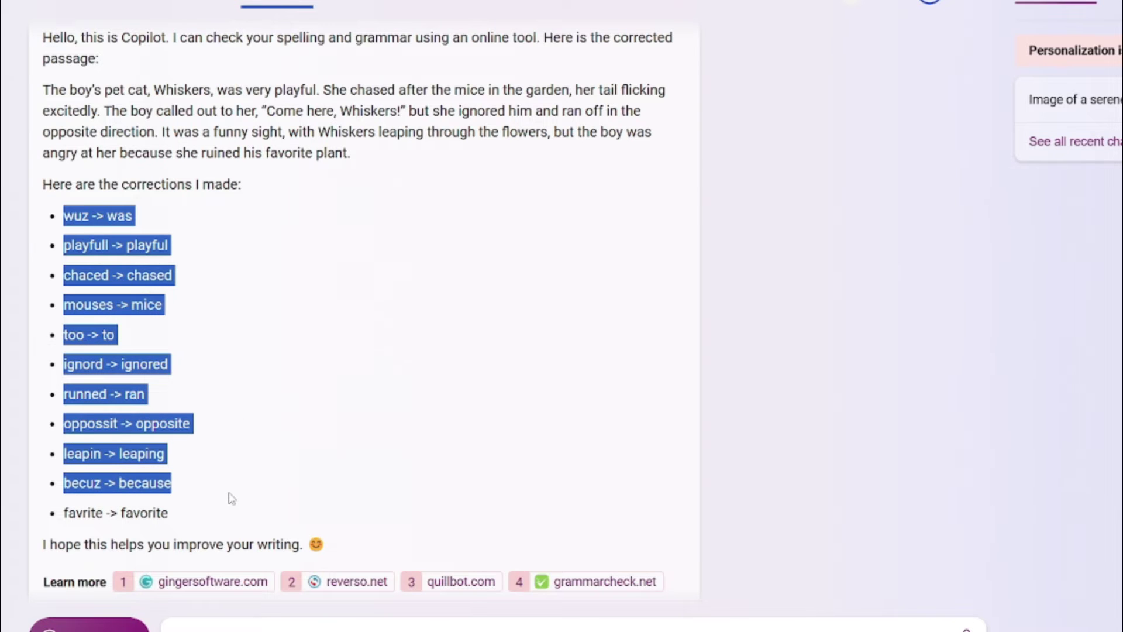
{"action": "left_click", "coordinate": [232, 499]}
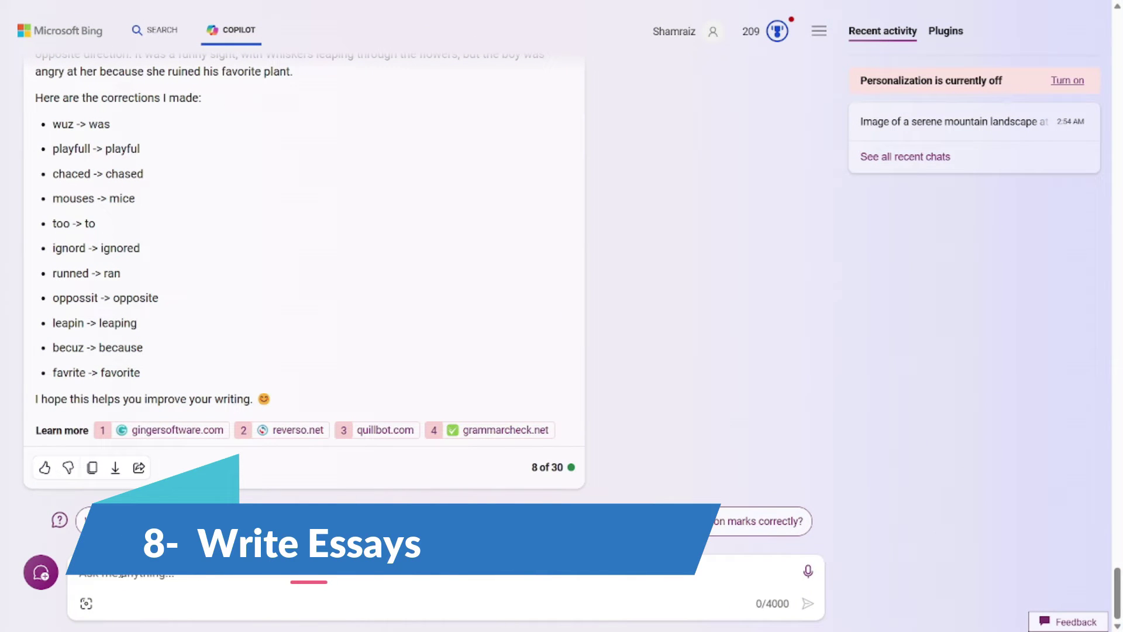
- Paste, review and send the high-school essay prompt on climate change, biodiversity, renewable energy, GMOs and space
{"action": "type", "text": "Write a comprehensive essay exploring the impact of climate change on biodiversity in marine ecosystems. Focus on the role of renewable energy sources in mitigating climate change, considering both their environmental and economic implications. Support your arguments with relevant data and examples. Additionally, discuss the advantages and disadvantages of genetically modified organisms (GMOs) in agriculture, providing a balanced view on their impact on food production and safety. Targeting high school students, present an informative essay on space exploration, offering a comprehensive overview of recent advancements and their potential implications for the future. Ensure that your essay is well-structured, follows proper formatting guidelines, and incorporates a range of perspectives on the topics covered."}
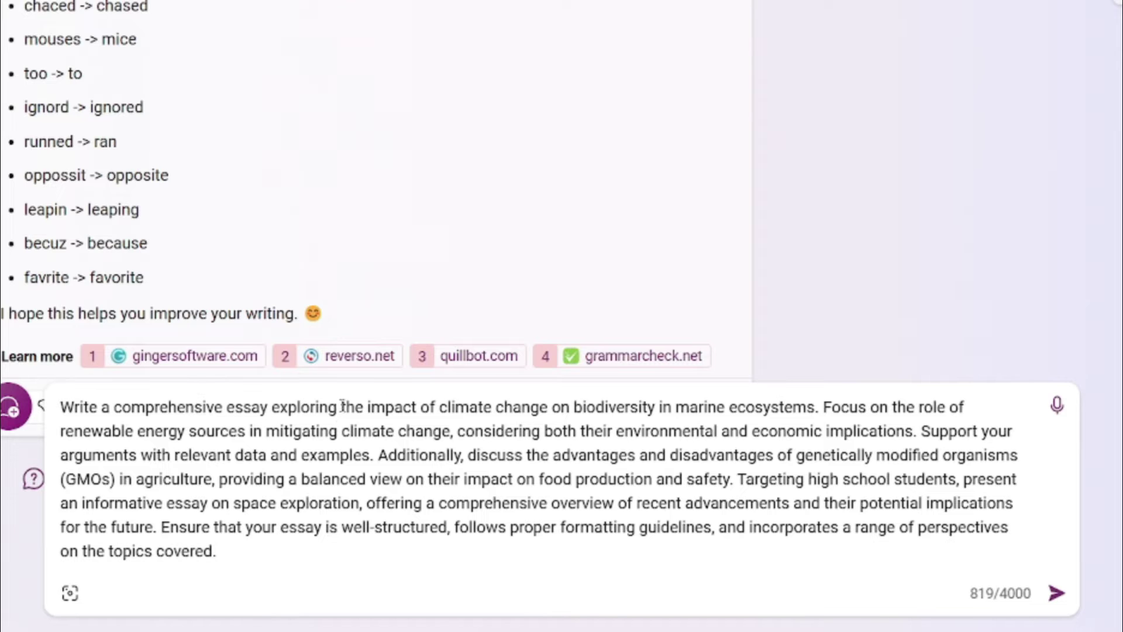
{"action": "left_click", "coordinate": [344, 406]}
{"action": "left_click_drag", "start_coordinate": [367, 406], "coordinate": [365, 455]}
{"action": "left_click", "coordinate": [968, 406]}
{"action": "left_click", "coordinate": [917, 431]}
{"action": "left_click", "coordinate": [732, 478]}
{"action": "left_click_drag", "start_coordinate": [807, 479], "coordinate": [957, 481]}
{"action": "left_click", "coordinate": [774, 552]}
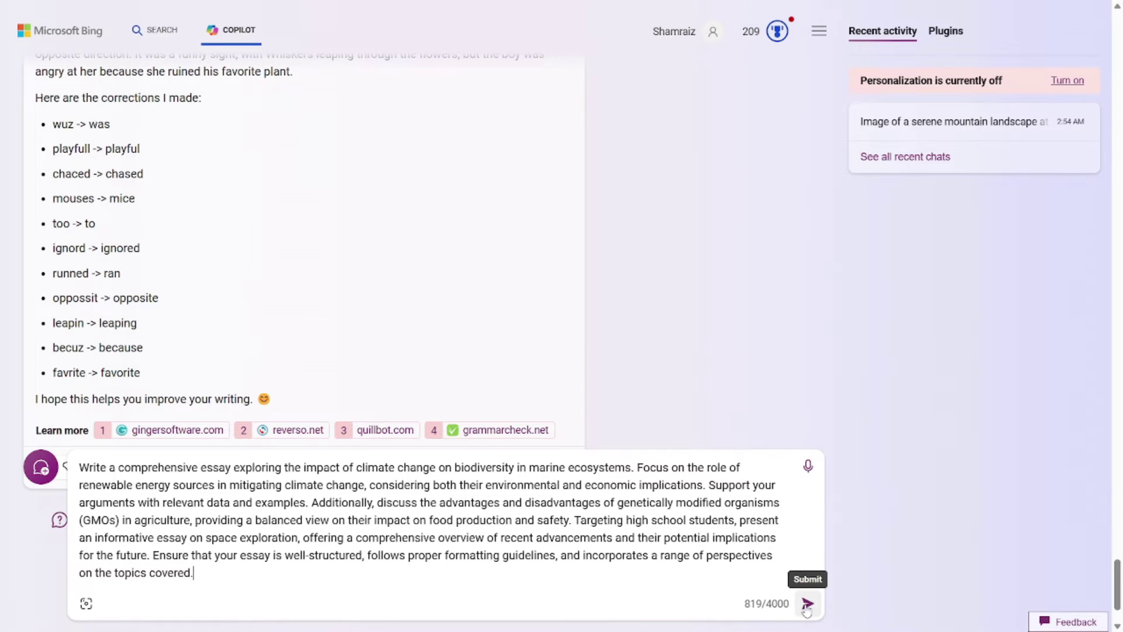
{"action": "left_click", "coordinate": [807, 606]}
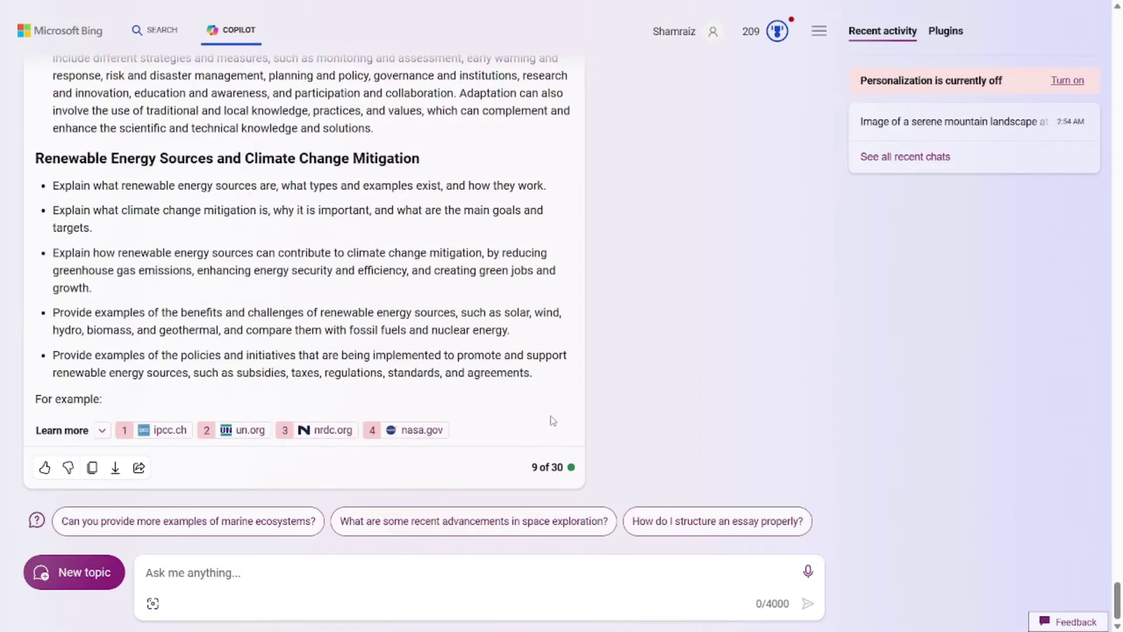
- Read through the essay outline, then paste the Harvard-professor essay review prompt
{"action": "scroll", "coordinate": [599, 360], "scroll_direction": "up", "scroll_amount": 15}
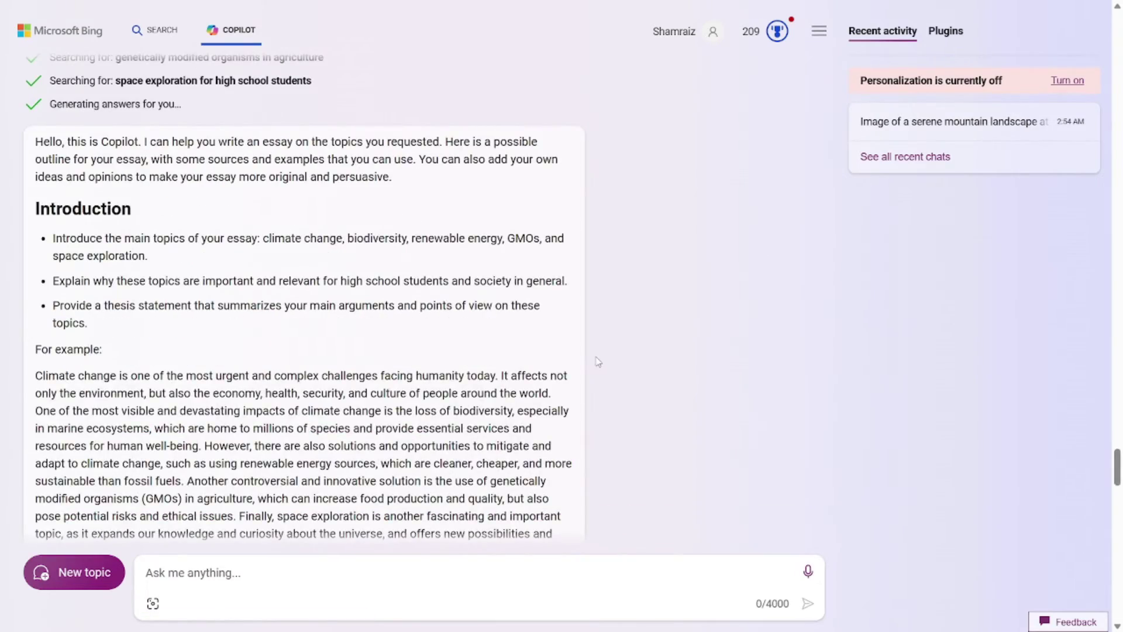
{"action": "scroll", "coordinate": [599, 362], "scroll_direction": "down", "scroll_amount": 10}
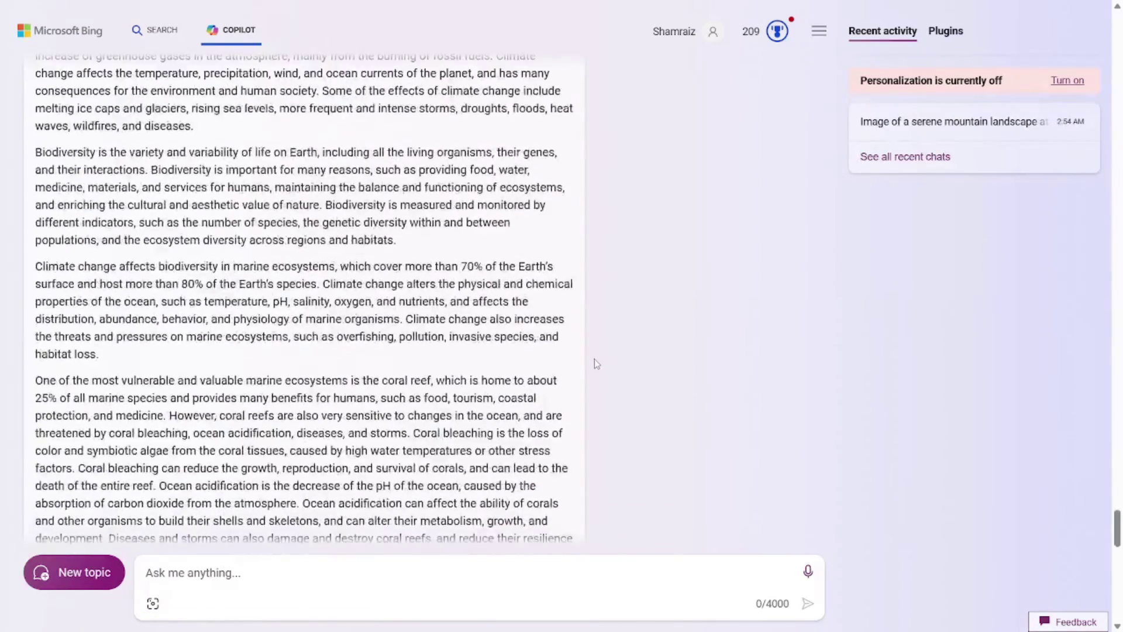
{"action": "scroll", "coordinate": [606, 361], "scroll_direction": "down", "scroll_amount": 9}
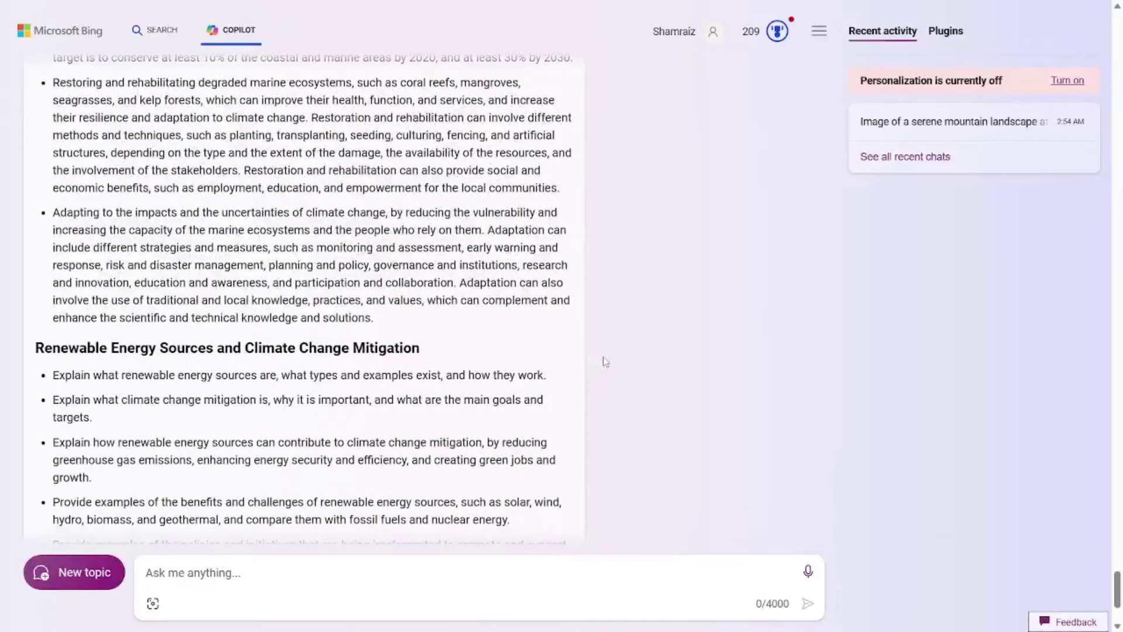
{"action": "scroll", "coordinate": [603, 360], "scroll_direction": "down", "scroll_amount": 4}
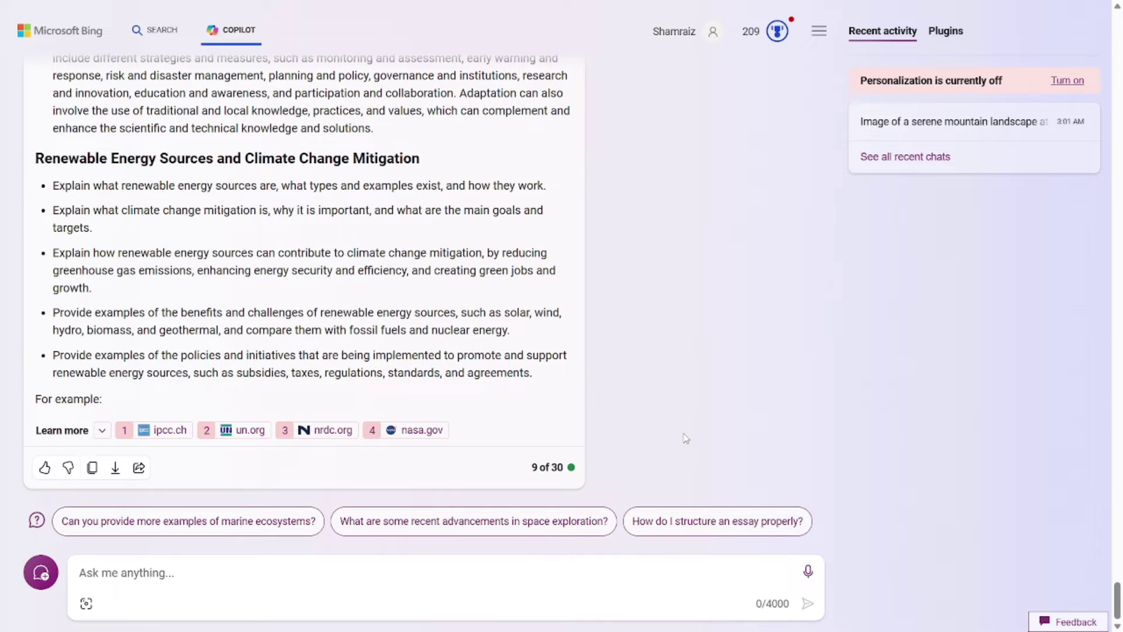
{"action": "type", "text": "Review the above essay as a Harvard professor, providing detailed feedback on its strengths and weaknesses. Consider aspects such as clarity, coherence, grammar, and overall writing style. Offer constructive criticism and highlight areas for improvement, focusing on both content and presentation."}
{"action": "left_click_drag", "start_coordinate": [87, 527], "coordinate": [671, 499]}
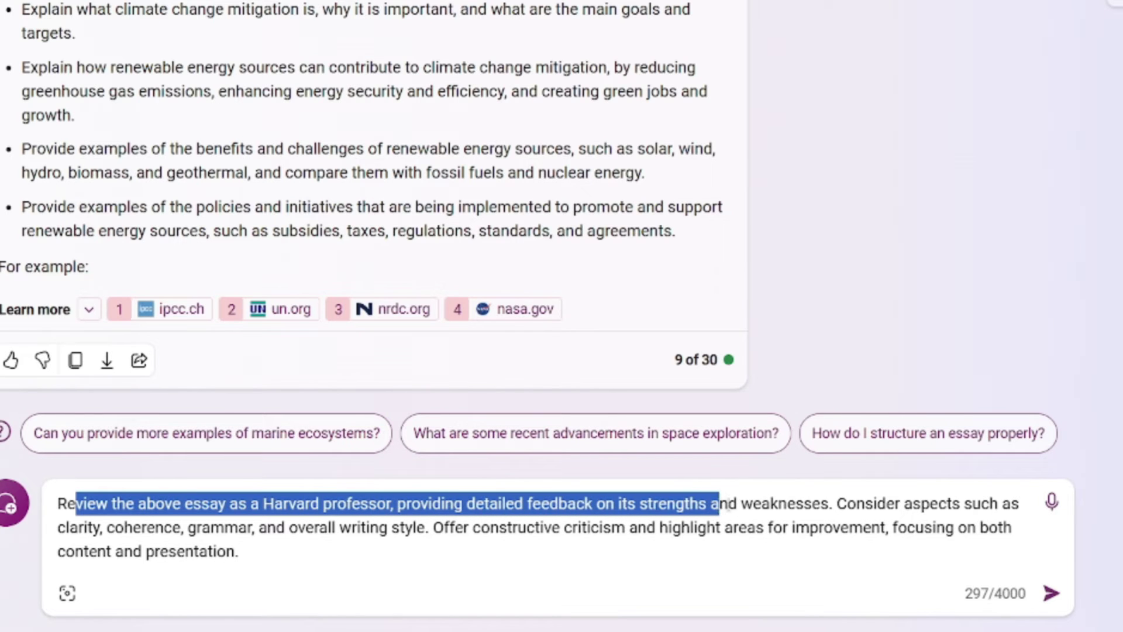
- Highlight the Harvard-professor review request and its clarity, coherence and grammar criteria
{"action": "left_click_drag", "start_coordinate": [744, 504], "coordinate": [259, 555]}
{"action": "left_click", "coordinate": [265, 555]}
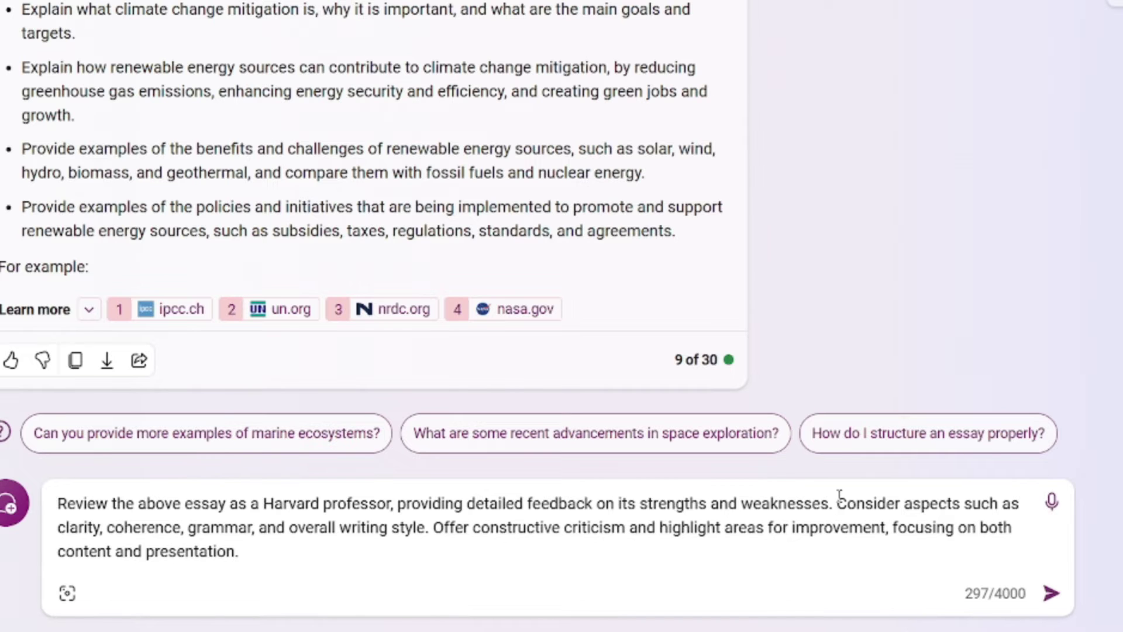
{"action": "left_click_drag", "start_coordinate": [838, 496], "coordinate": [258, 521]}
{"action": "left_click", "coordinate": [316, 543]}
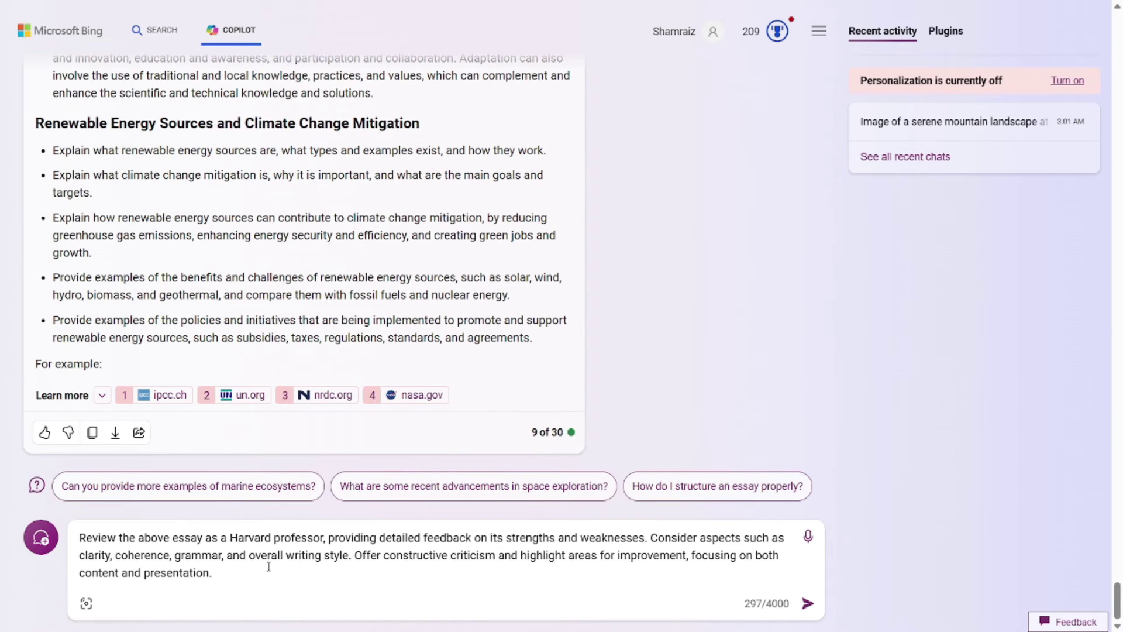
- Send the essay review request and scroll through Professor Copilot's strengths, weaknesses and conclusion
{"action": "key", "text": "Return"}
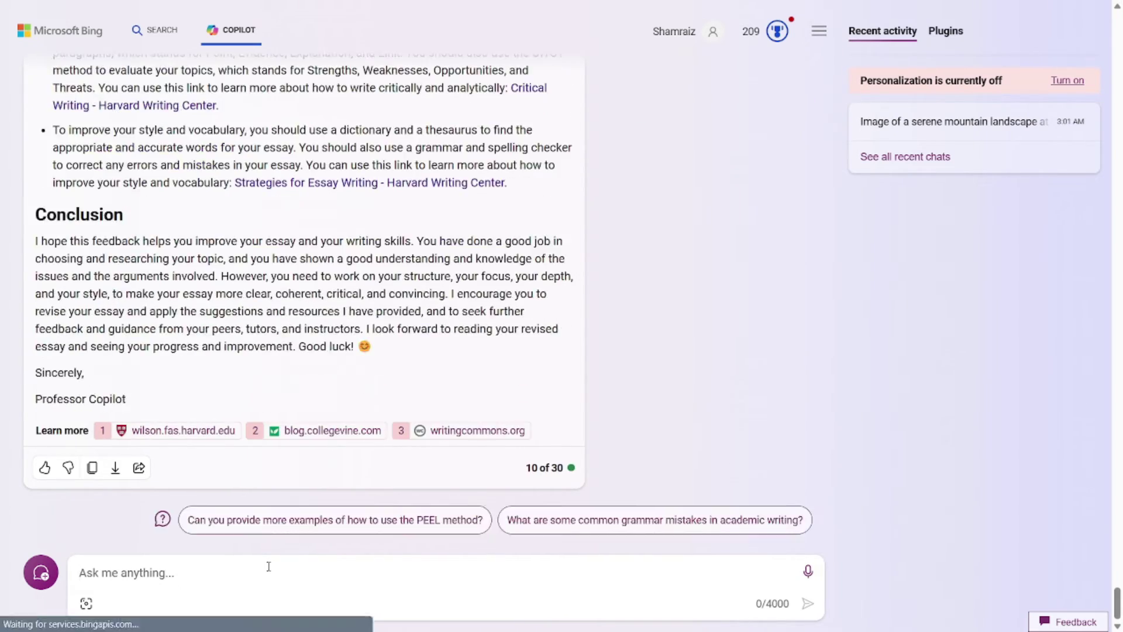
{"action": "scroll", "coordinate": [151, 304], "scroll_direction": "up", "scroll_amount": 15}
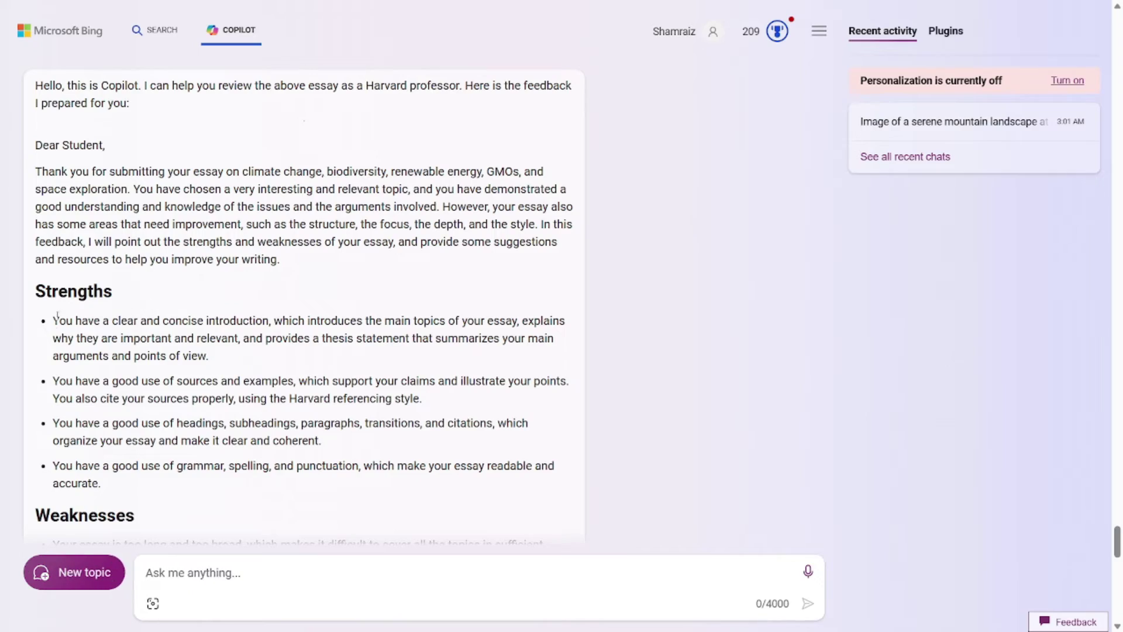
{"action": "scroll", "coordinate": [121, 411], "scroll_direction": "down", "scroll_amount": 10}
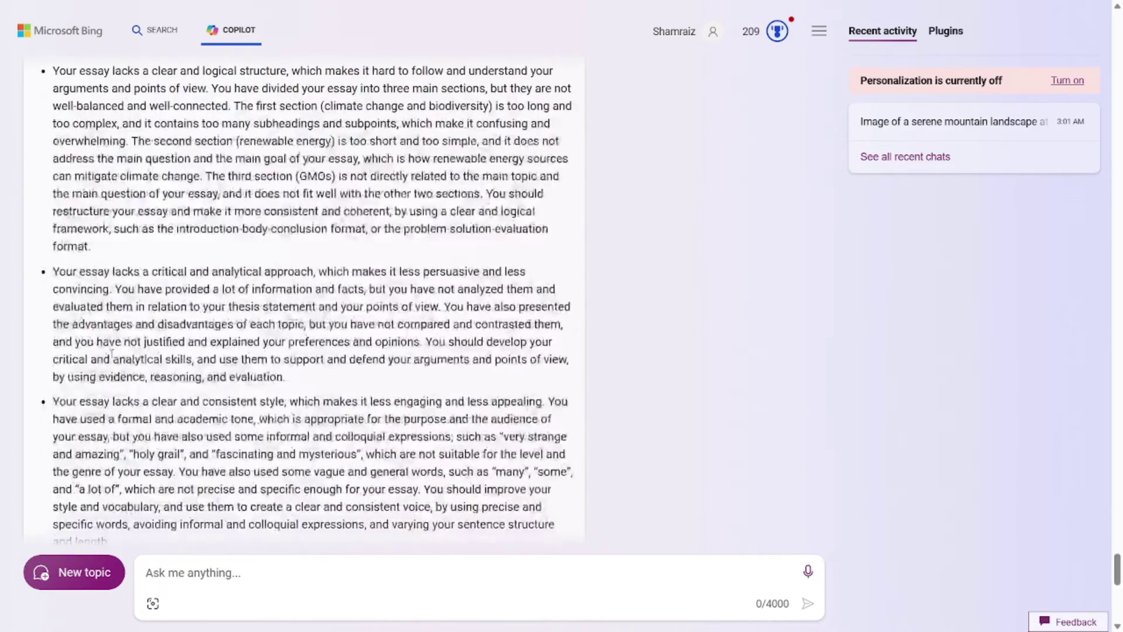
{"action": "scroll", "coordinate": [163, 401], "scroll_direction": "down", "scroll_amount": 3}
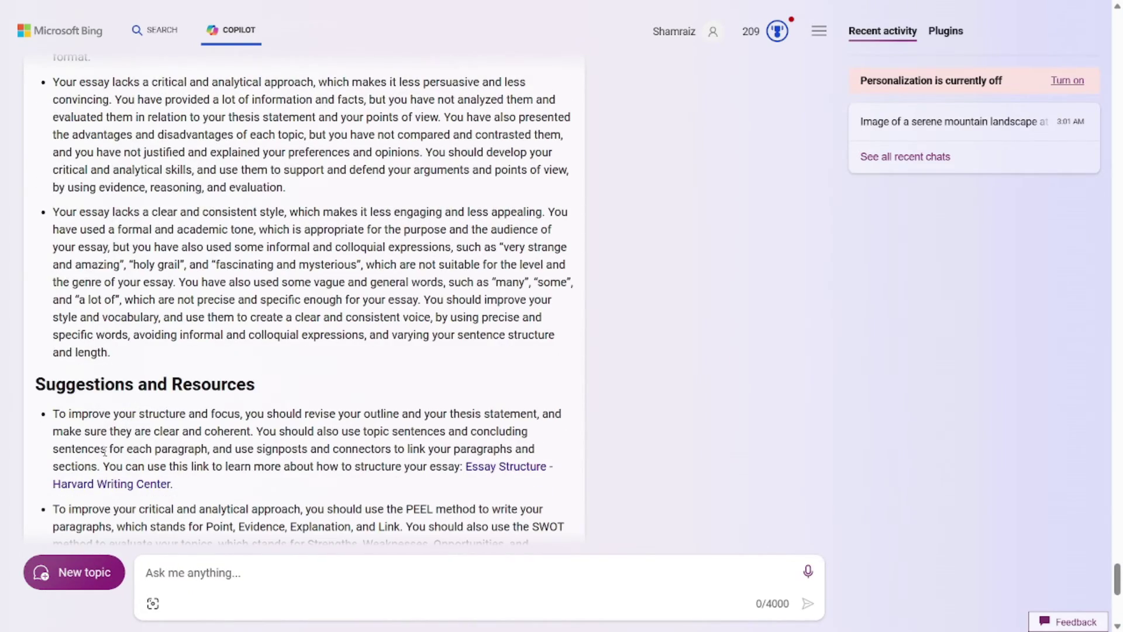
{"action": "scroll", "coordinate": [113, 408], "scroll_direction": "down", "scroll_amount": 3}
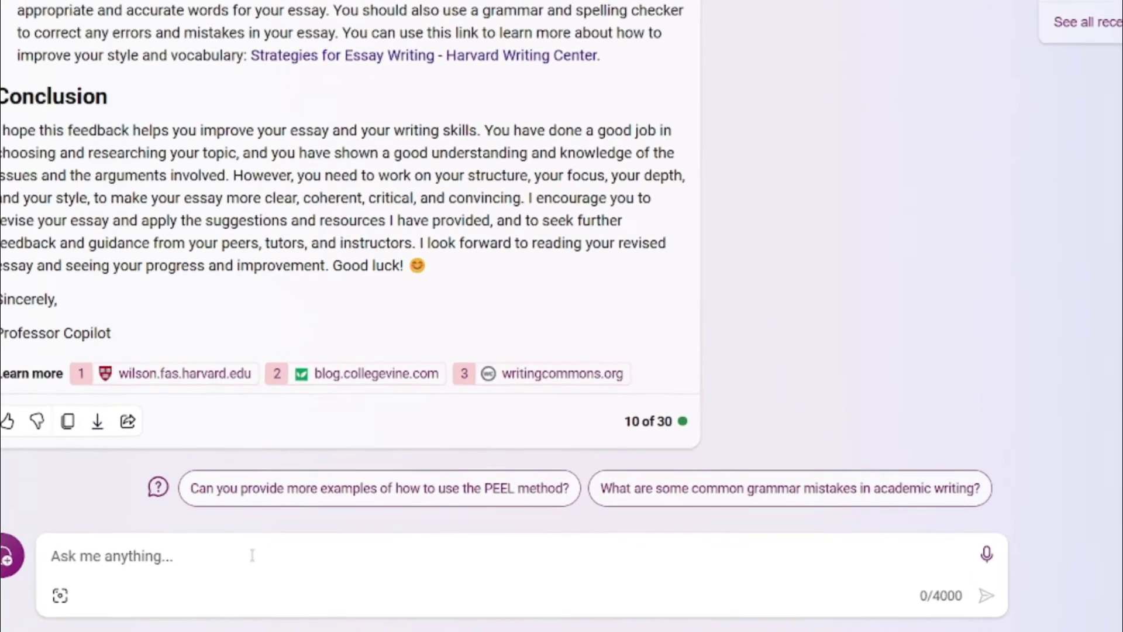
- Paste the Indeed article URL with 'summarize the article for me' and submit it
{"action": "type", "text": "https://www.indeed.com/career-advice/career-development/ways-to-be-more-productive summarize the article for me"}
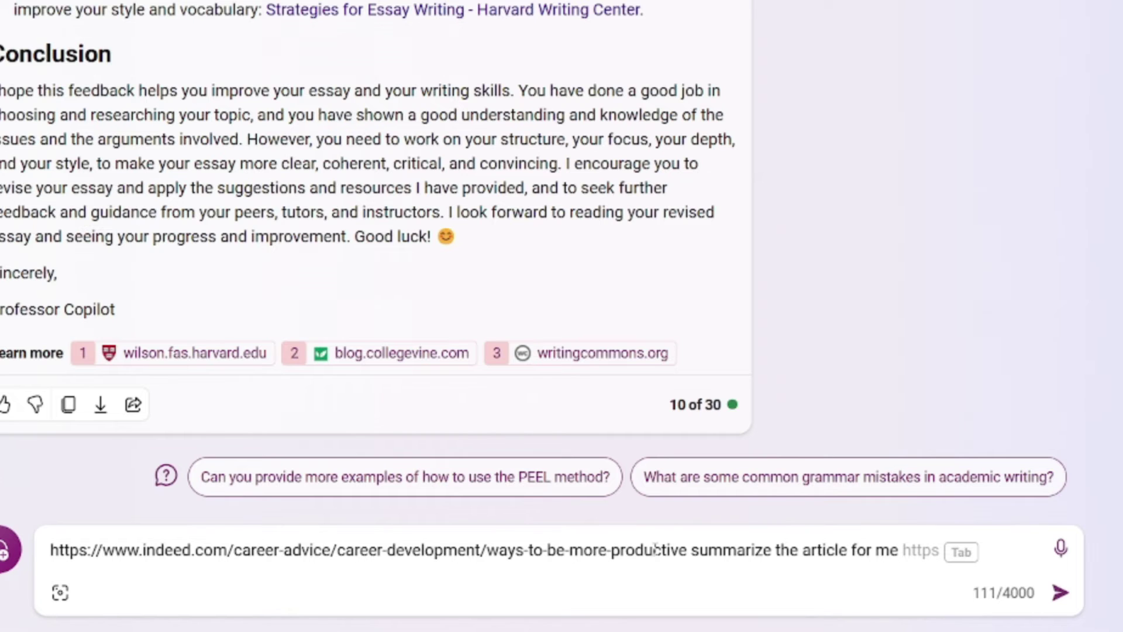
{"action": "left_click_drag", "start_coordinate": [691, 550], "coordinate": [1016, 547]}
{"action": "left_click", "coordinate": [1015, 547]}
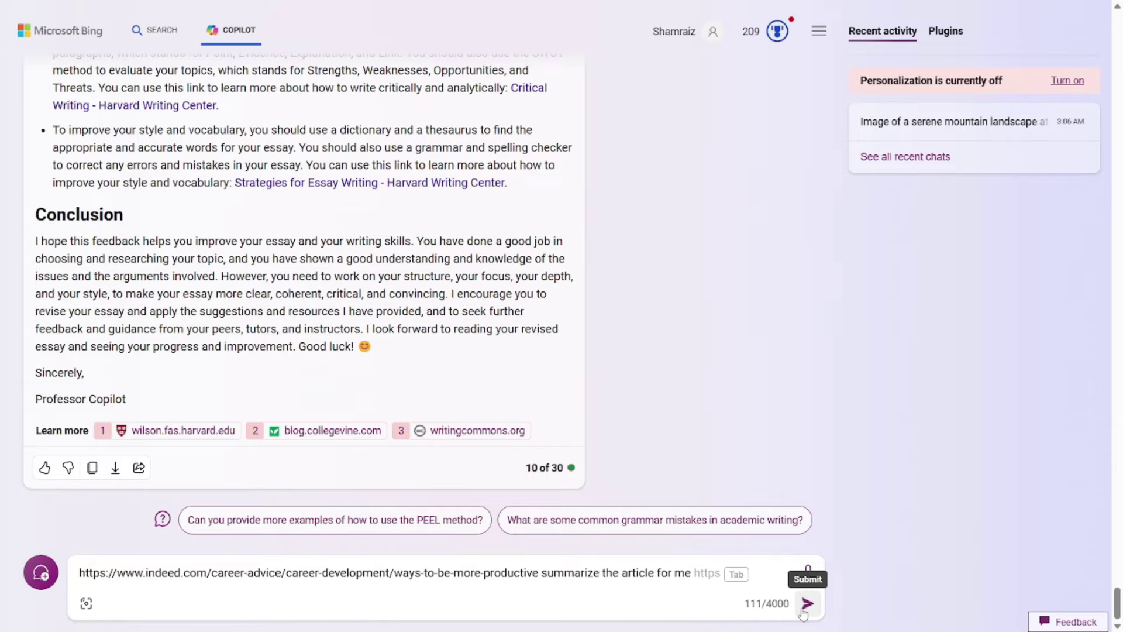
{"action": "left_click", "coordinate": [804, 607]}
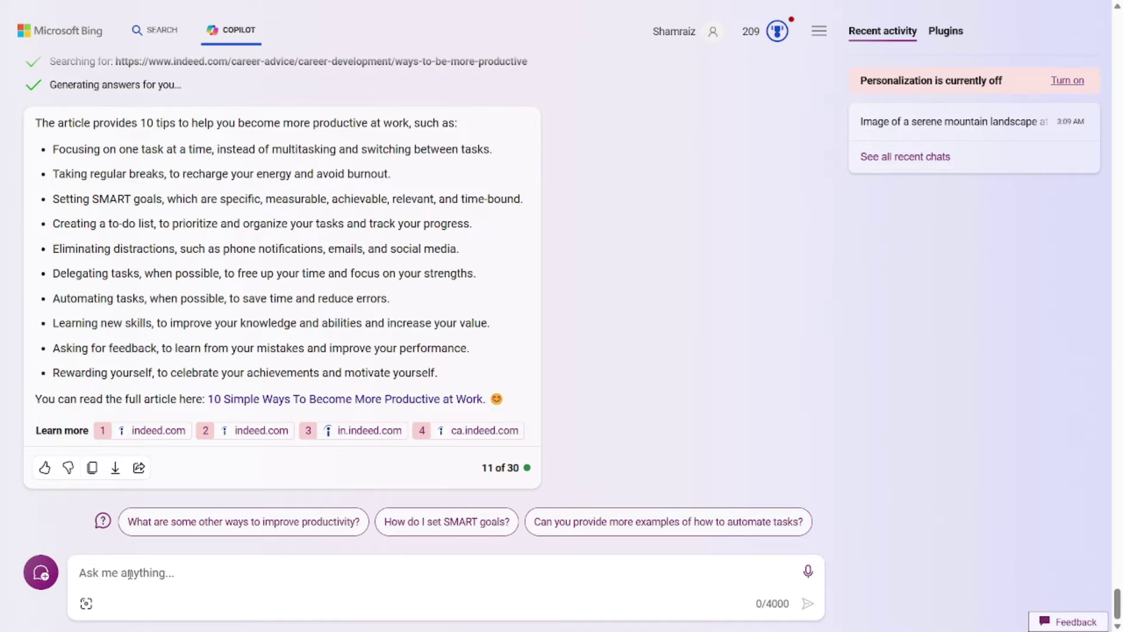
- Paste the client meeting email-reply prompt and highlight the client's message and Friday–Saturday 2pm-5pm availability
{"action": "type", "text": "write a reply to this email from my client, i want to tell them that i have vacant time this weekend and am available on Friday and Saturday from 2pm-5pm, [message from client : Dear Mr.Blake, I hope this email finds you well. I am writing to request a meeting with you later this week to go over [specific topics, concerns, or agenda items you want to discuss]. I believe that a face-to-face discussion would be beneficial for both parties to ensure we are on the same page and to address any questions or concerns. I look forward to the opportunity to meet with you and further discuss our collaboration. Thank you for your time and consideration. Best regards,  Richard Balle ]"}
{"action": "left_click_drag", "start_coordinate": [88, 574], "coordinate": [147, 574]}
{"action": "left_click_drag", "start_coordinate": [155, 309], "coordinate": [178, 338]}
{"action": "left_click", "coordinate": [214, 340]}
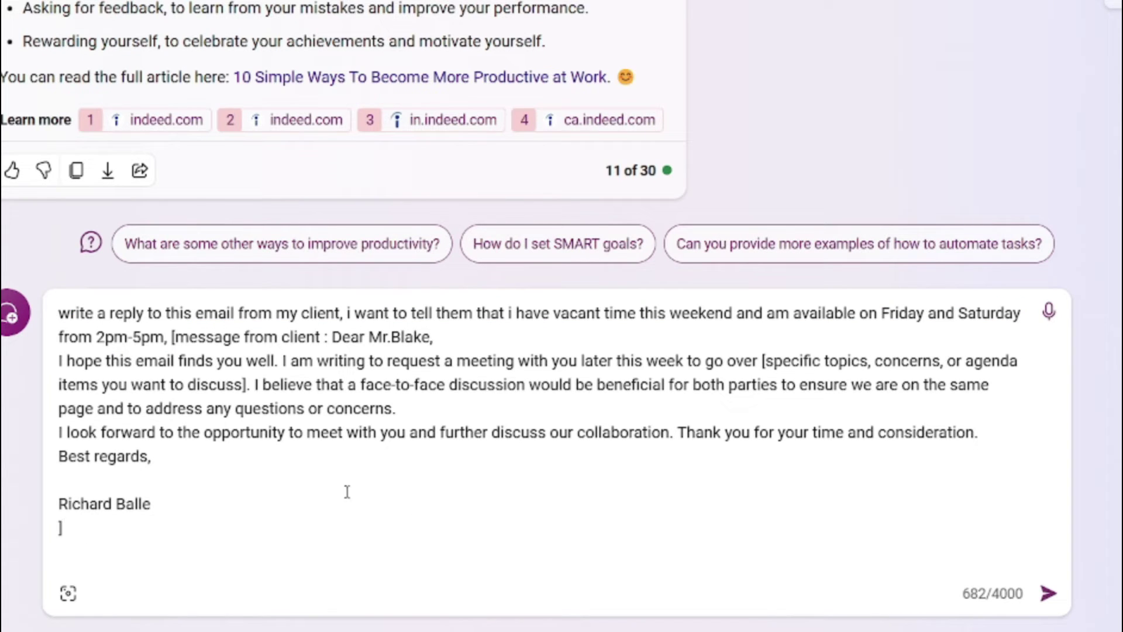
{"action": "left_click_drag", "start_coordinate": [107, 527], "coordinate": [245, 338]}
{"action": "left_click", "coordinate": [493, 337]}
{"action": "left_click_drag", "start_coordinate": [416, 319], "coordinate": [652, 313]}
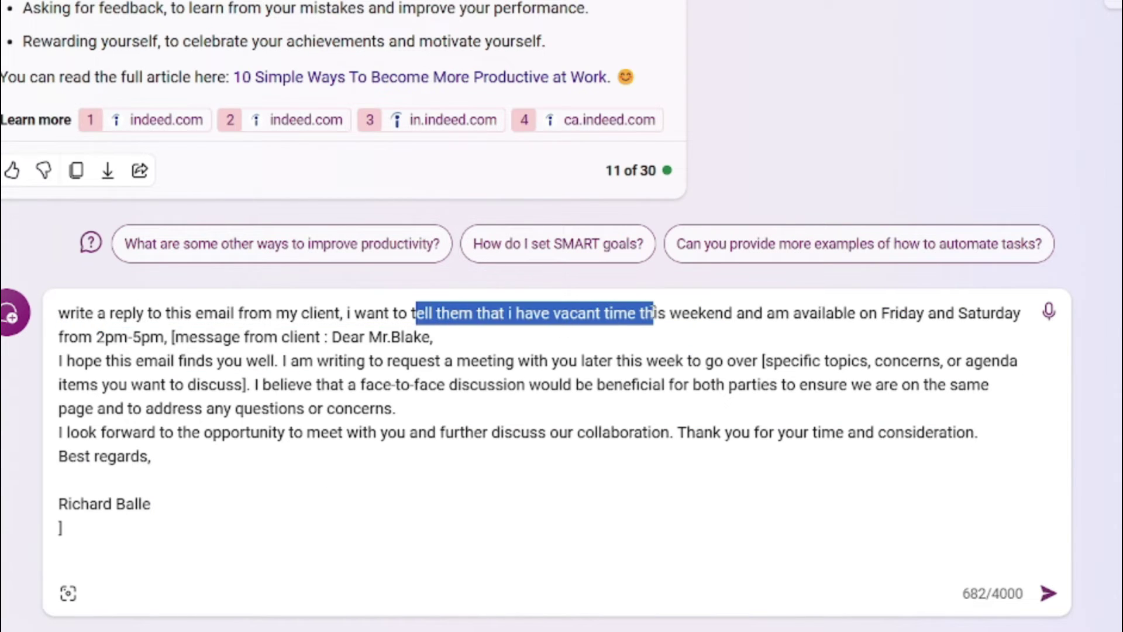
{"action": "left_click", "coordinate": [559, 341]}
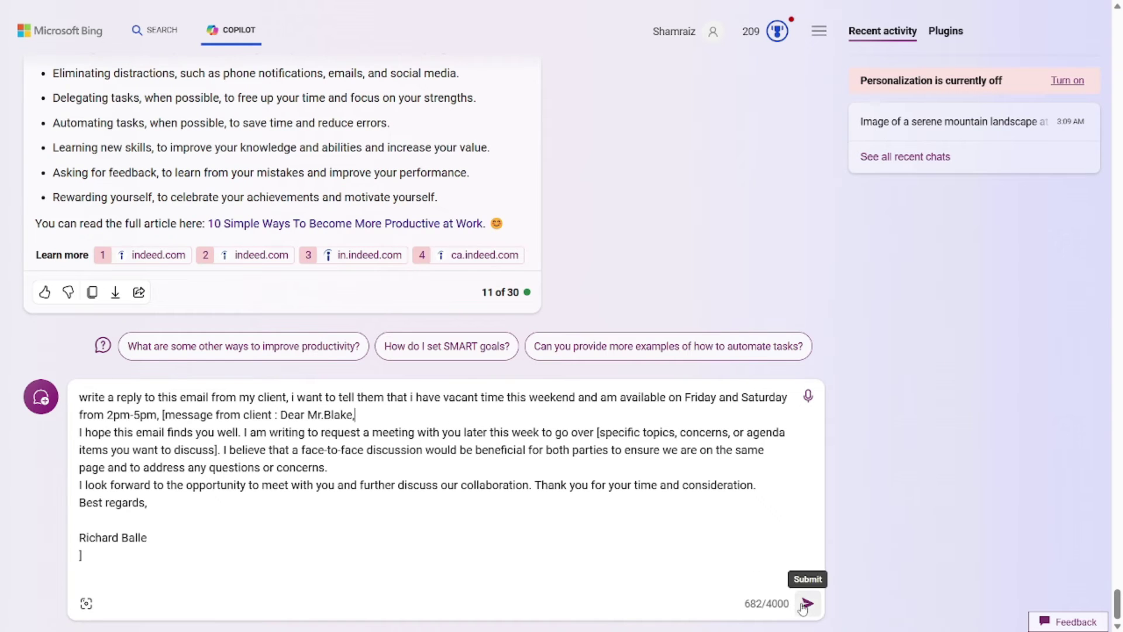
- Send the email-reply prompt and highlight the drafted greeting, thank-you line and Friday–Saturday 2pm-5pm offer
{"action": "left_click", "coordinate": [808, 603]}
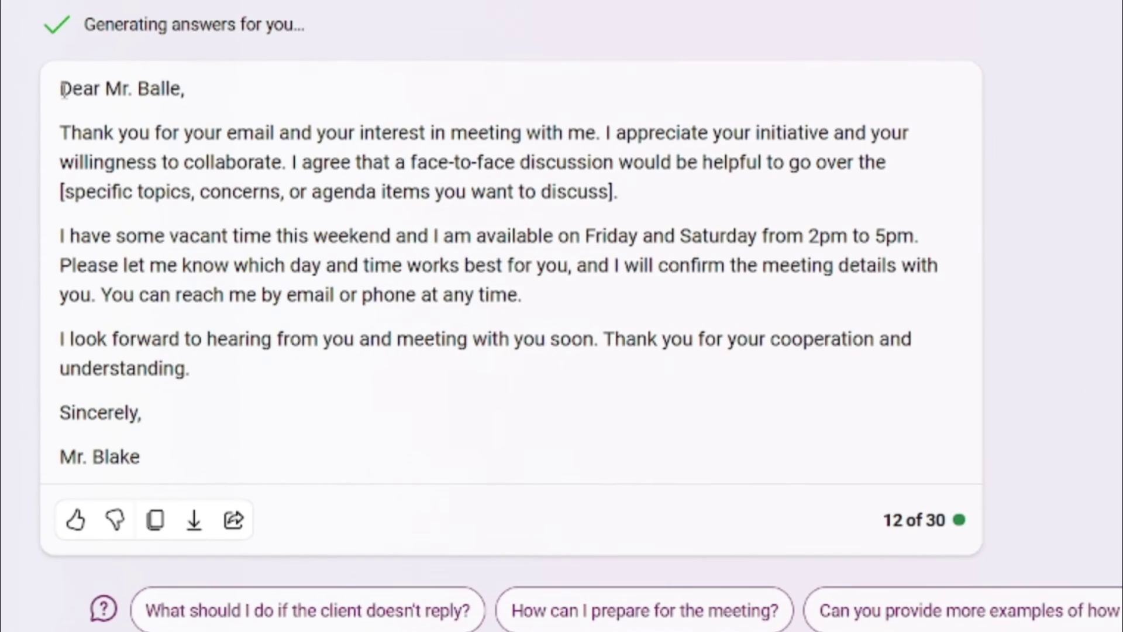
{"action": "left_click_drag", "start_coordinate": [35, 211], "coordinate": [81, 212]}
{"action": "left_click_drag", "start_coordinate": [137, 88], "coordinate": [174, 89]}
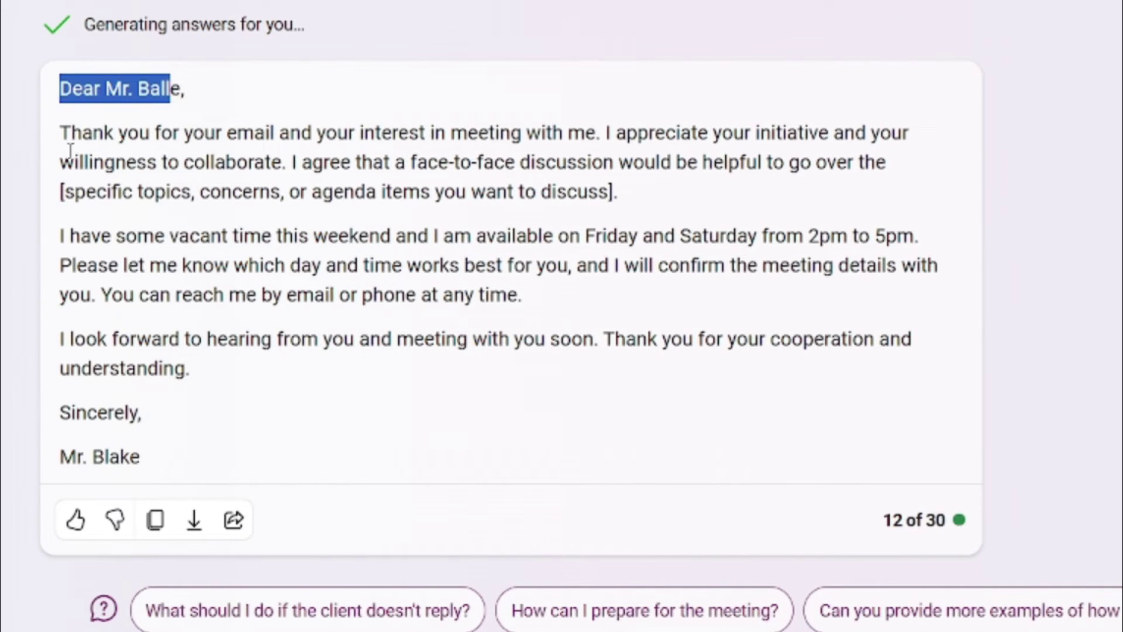
{"action": "left_click_drag", "start_coordinate": [71, 133], "coordinate": [266, 163]}
{"action": "left_click", "coordinate": [158, 253]}
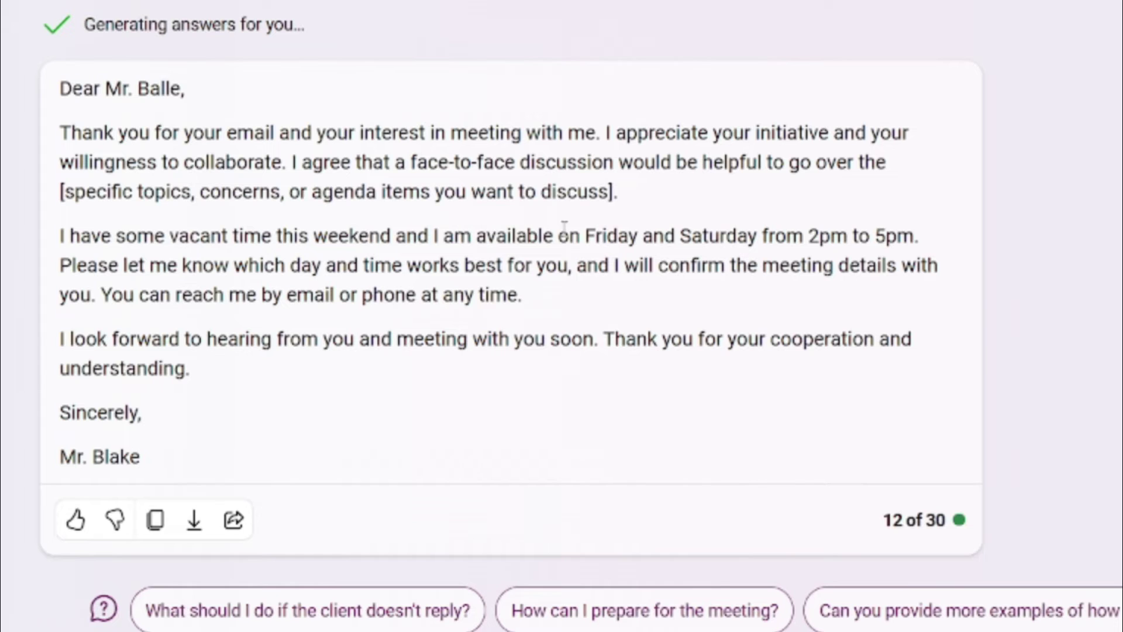
{"action": "left_click_drag", "start_coordinate": [454, 234], "coordinate": [562, 275]}
{"action": "left_click", "coordinate": [551, 292]}
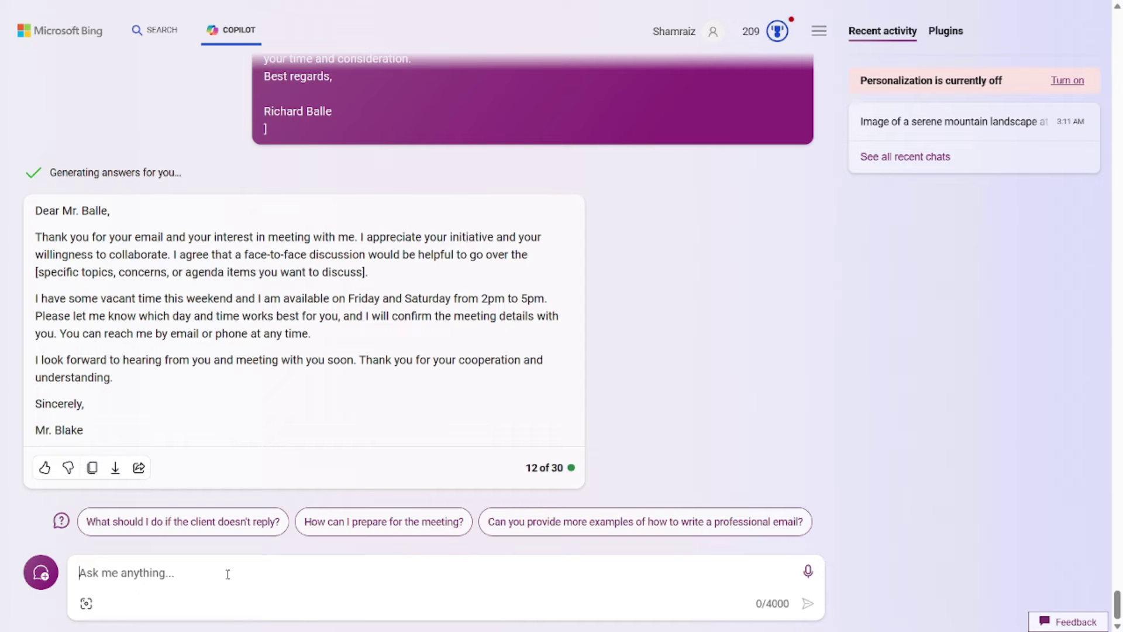
- Paste the META Web Developer cover-letter prompt and highlight the full-stack and Next.js 14 qualifications
{"action": "type", "text": "Generate a professional and enthusiastic cover letter for the position of Web Developer at META. Emphasize my qualifications as a full-stack developer, highlighting expertise in Next.js 14. Showcase achievements, particularly in the development of an e-commerce store and a mini social media web app. Ensure the tone is positive and reflective of my excitement about the Web Developer role. Craft a cover letter that incorporates details about META, such as values, recent achievements, or projects, to demonstrate my knowledge and alignment with the company. Include dummy values for the contact information (phone number and email) in the cover letter for the Web Developer position at META."}
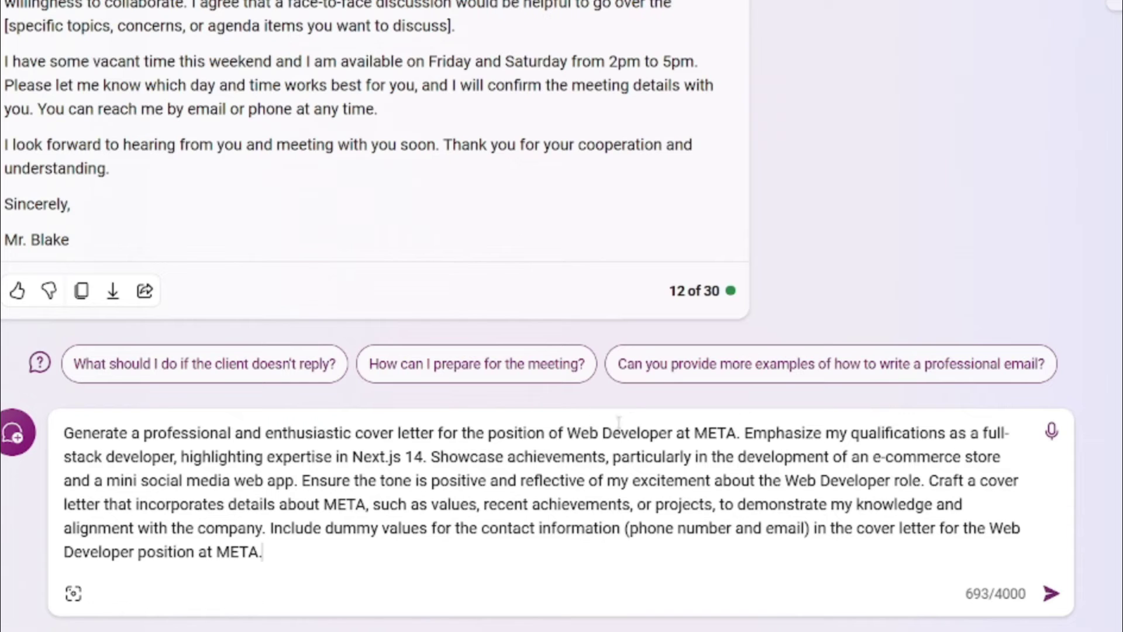
{"action": "double_click", "coordinate": [573, 433]}
{"action": "left_click_drag", "start_coordinate": [602, 434], "coordinate": [741, 433]}
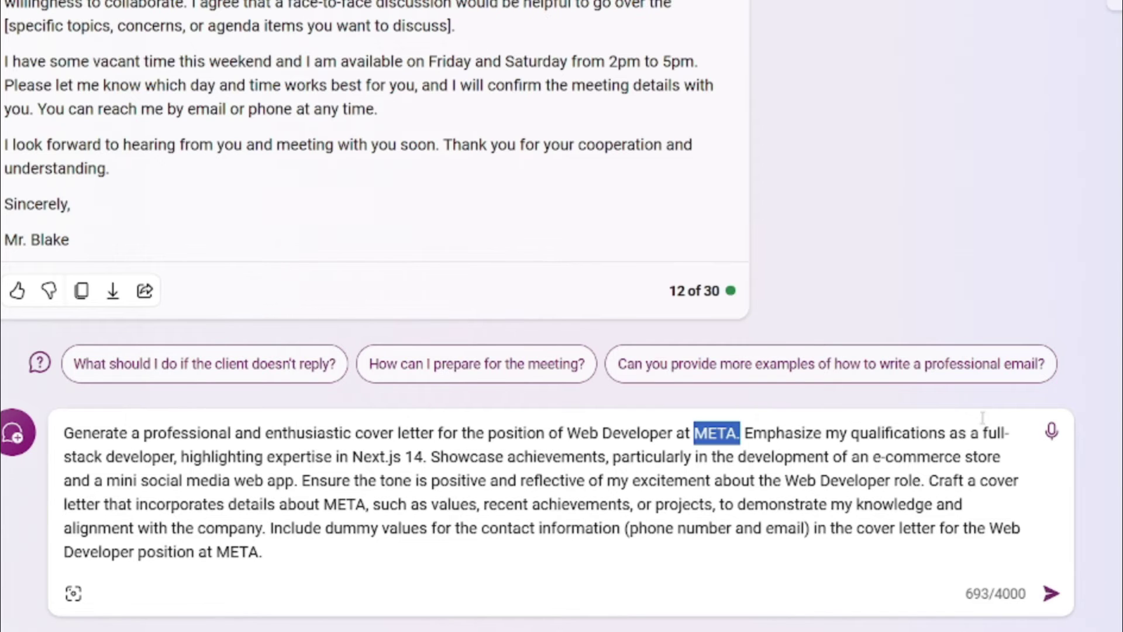
{"action": "left_click_drag", "start_coordinate": [983, 433], "coordinate": [174, 465]}
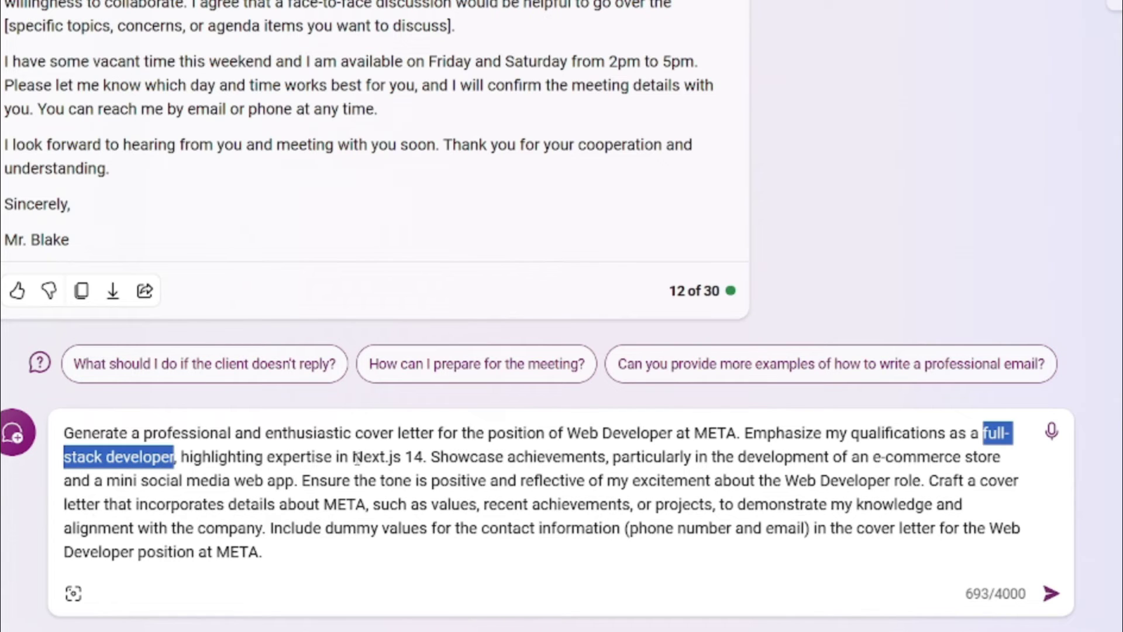
{"action": "left_click_drag", "start_coordinate": [356, 460], "coordinate": [418, 456]}
{"action": "left_click", "coordinate": [421, 457]}
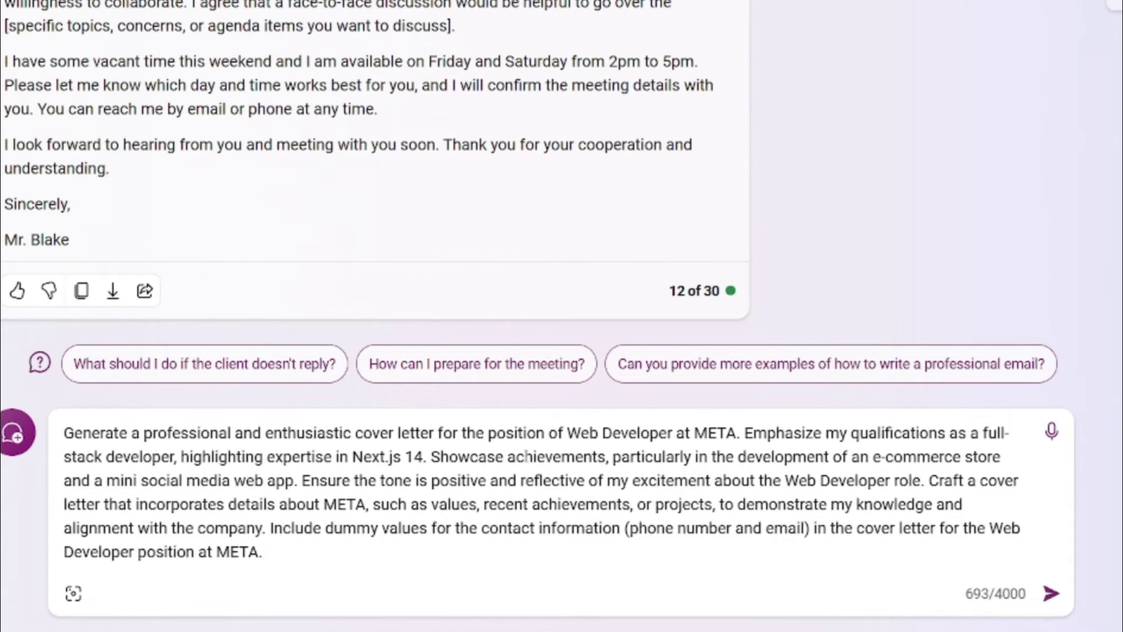
{"action": "left_click", "coordinate": [525, 456]}
- Highlight the e-commerce store and mini social media app achievements, then submit the request
{"action": "left_click_drag", "start_coordinate": [873, 455], "coordinate": [993, 457]}
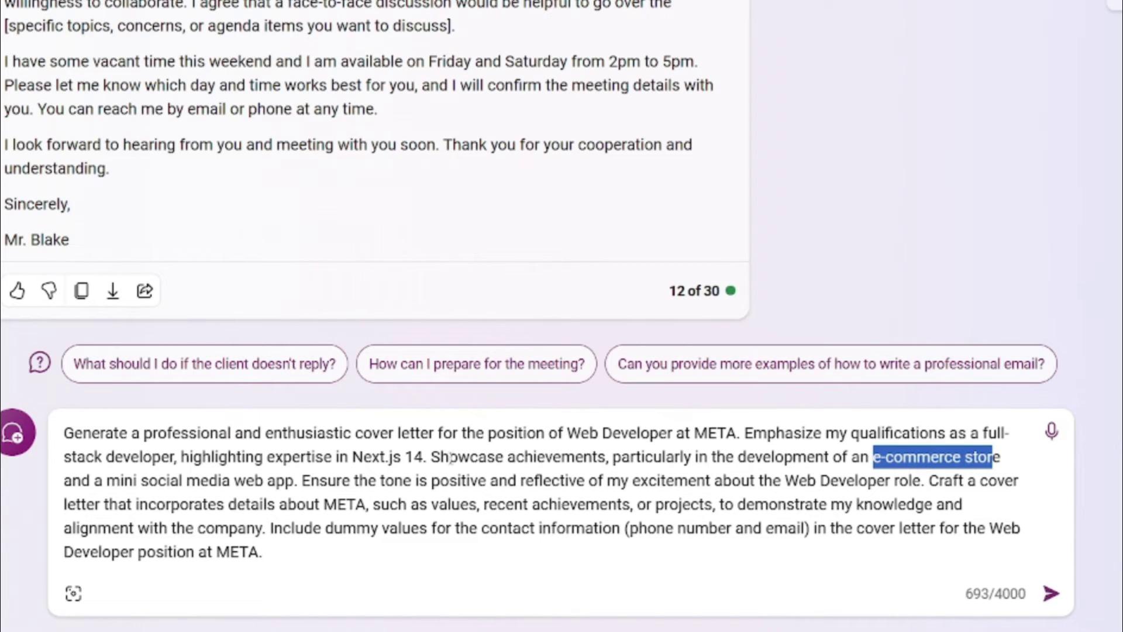
{"action": "left_click_drag", "start_coordinate": [95, 481], "coordinate": [291, 483]}
{"action": "left_click", "coordinate": [301, 482]}
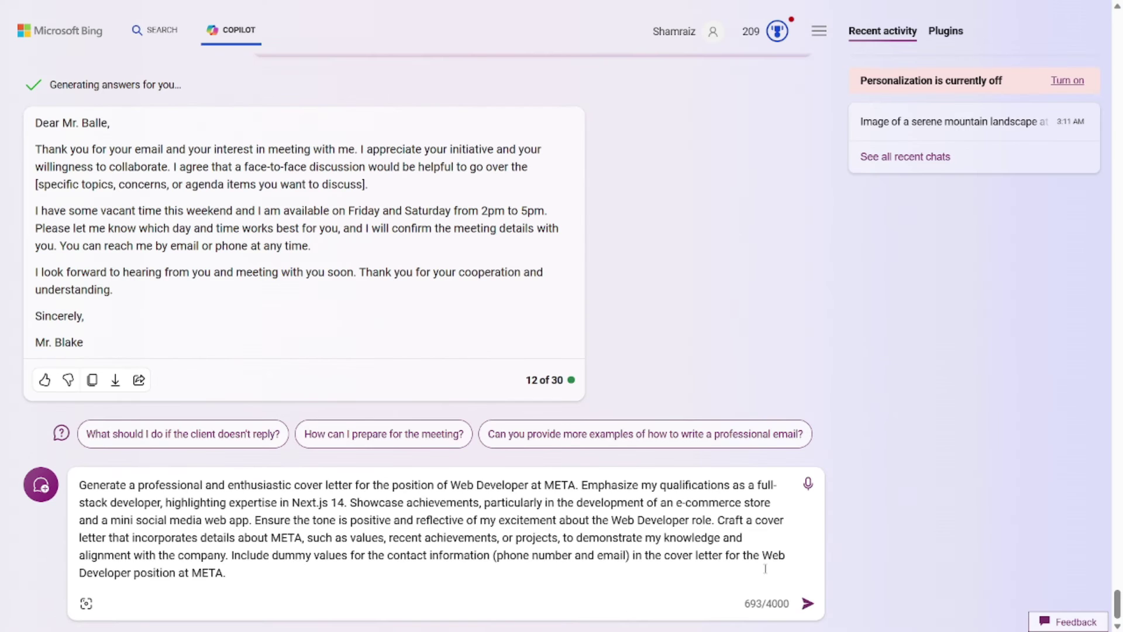
{"action": "left_click", "coordinate": [808, 603]}
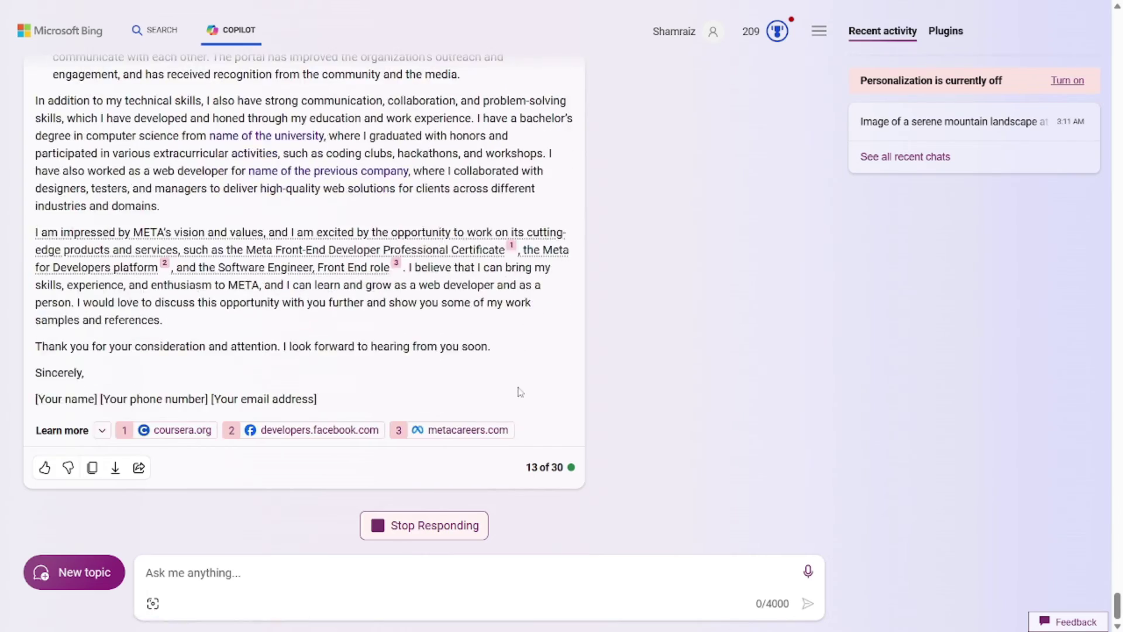
- Review the finished META Web Developer cover letter from its opening down to its closing
{"action": "scroll", "coordinate": [723, 381], "scroll_direction": "up", "scroll_amount": 10}
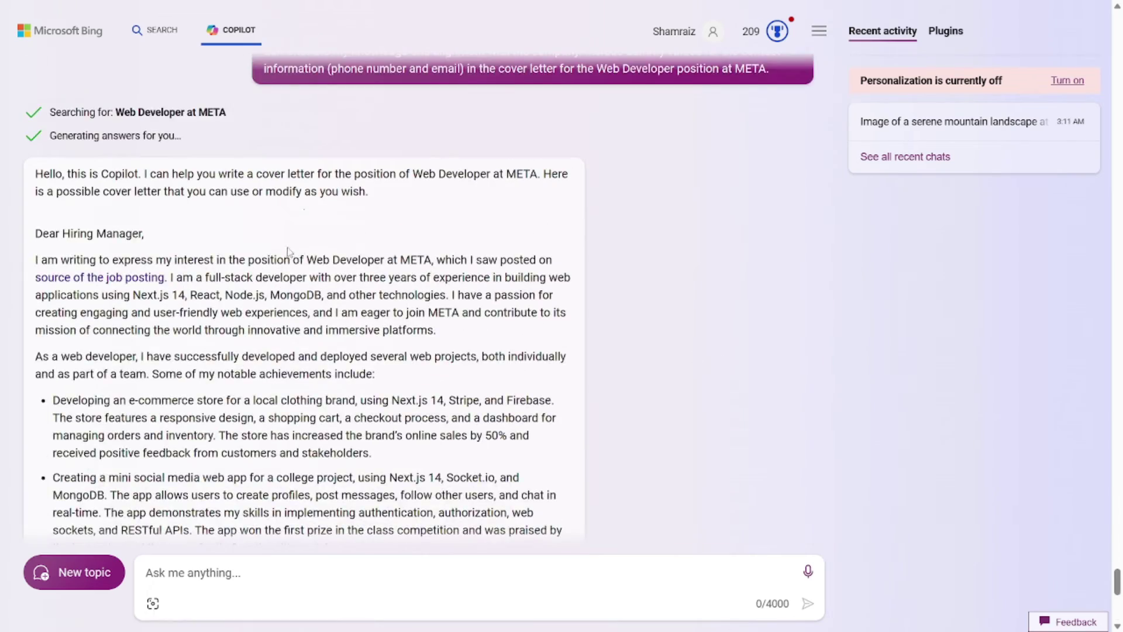
{"action": "scroll", "coordinate": [331, 235], "scroll_direction": "down", "scroll_amount": 10}
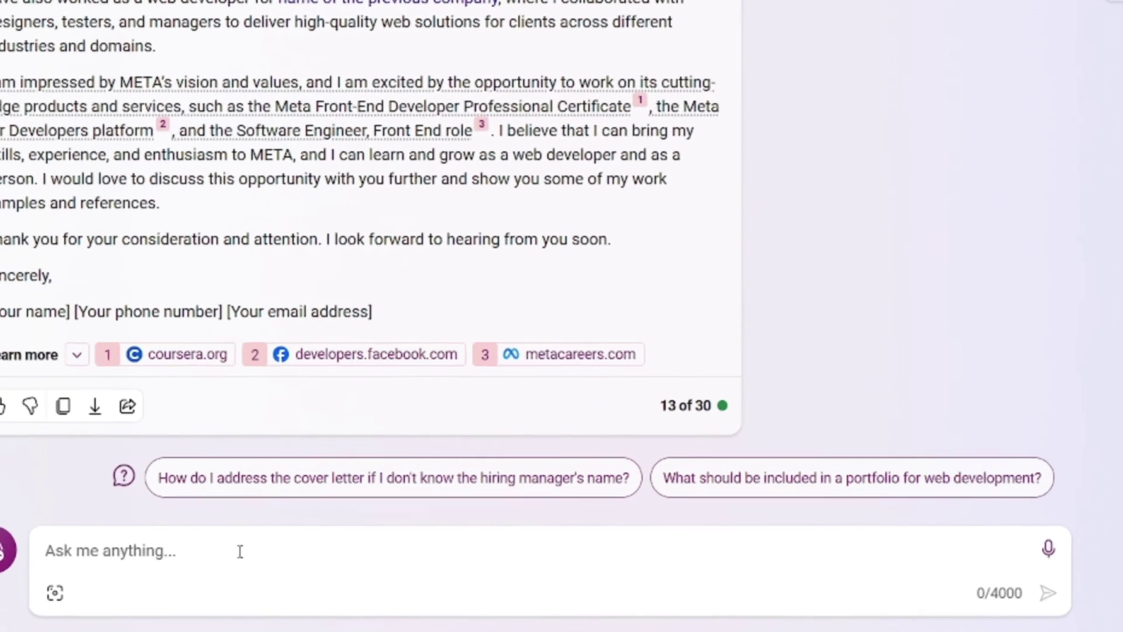
- Paste the urban-life essay draft with its continue-writing instruction into the Ask box
{"action": "type", "text": "Here is what I have written so far : Urban life, characterized by the hustle and bustle of city living, presents a dynamic and complex tapestry of human existence. In the heart of bustling metropolises, individuals navigate through a myriad of experiences, from the vibrant city streets to the towering skyscrapers that define the urban skyline. The urban landscape is a melting pot of diverse cultures, where people from various backgrounds come together, fostering a rich and eclectic community. The relentless pace of urban life offers a plethora of opportunities, from career advancements to cultural exploration. However, it also poses challenges, such as the constant hum of activity, the strain on resources, and the juxtaposition of affluence and poverty. Urban life is a synthesis of excitement, innovation, and diversity, encapsulating the ever-evolving spirit of human civilization in the contemporary world. Continue writing the next paragraph for the essay matching my writing style and voice."}
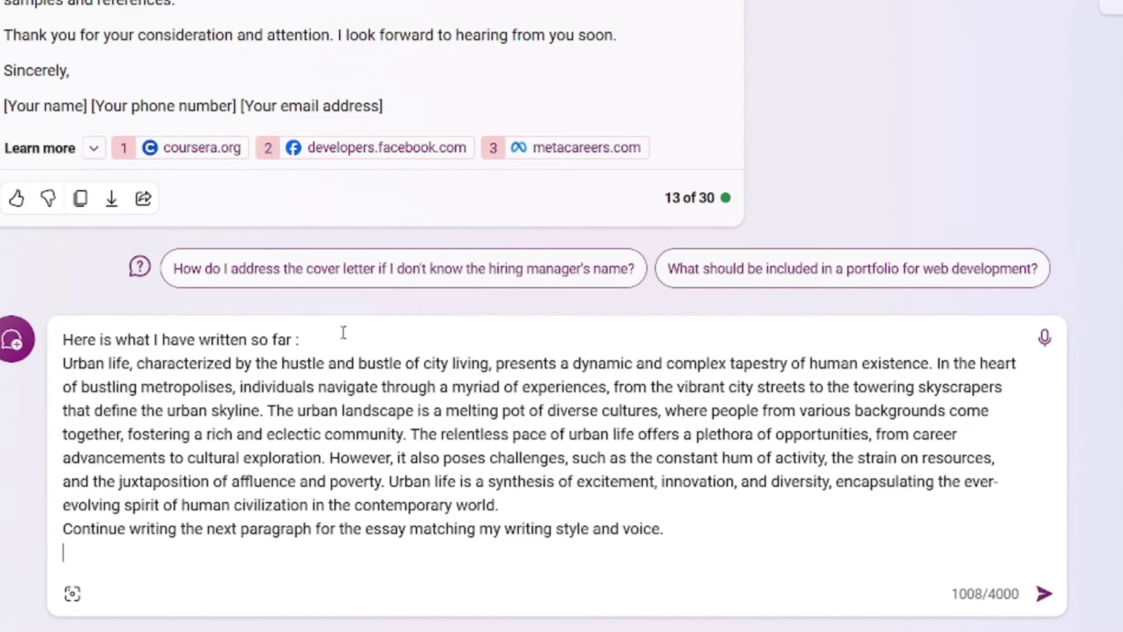
{"action": "left_click_drag", "start_coordinate": [499, 506], "coordinate": [63, 363]}
{"action": "left_click", "coordinate": [501, 505]}
{"action": "left_click_drag", "start_coordinate": [62, 528], "coordinate": [638, 530]}
{"action": "left_click", "coordinate": [668, 528]}
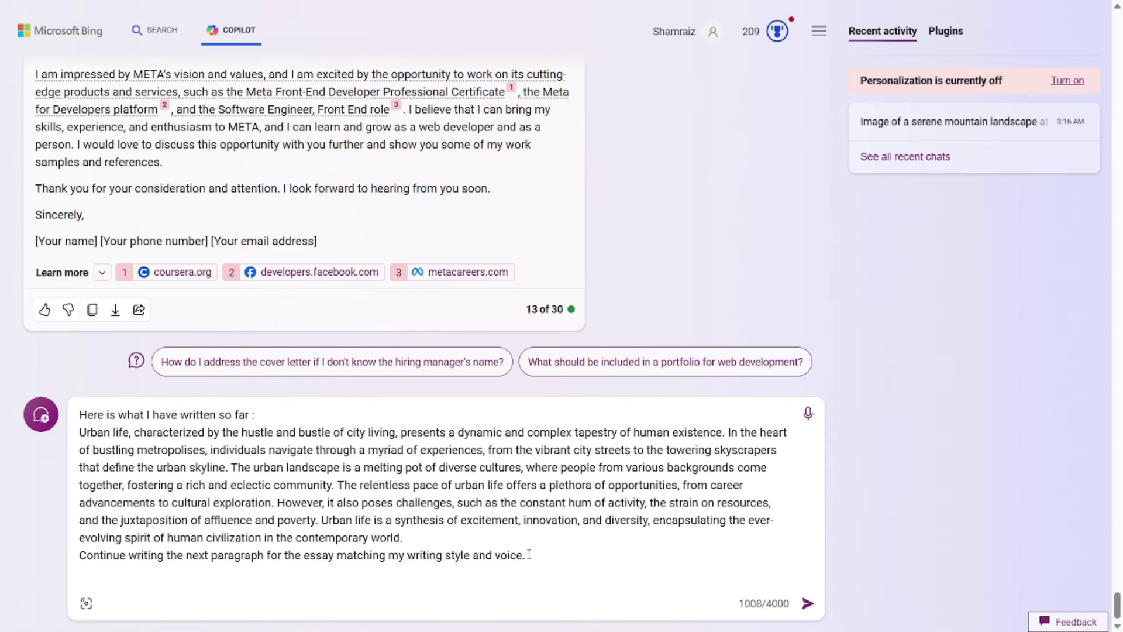
- Send the essay request and highlight Copilot's possible next paragraph about technology in cities
{"action": "key", "text": "Return"}
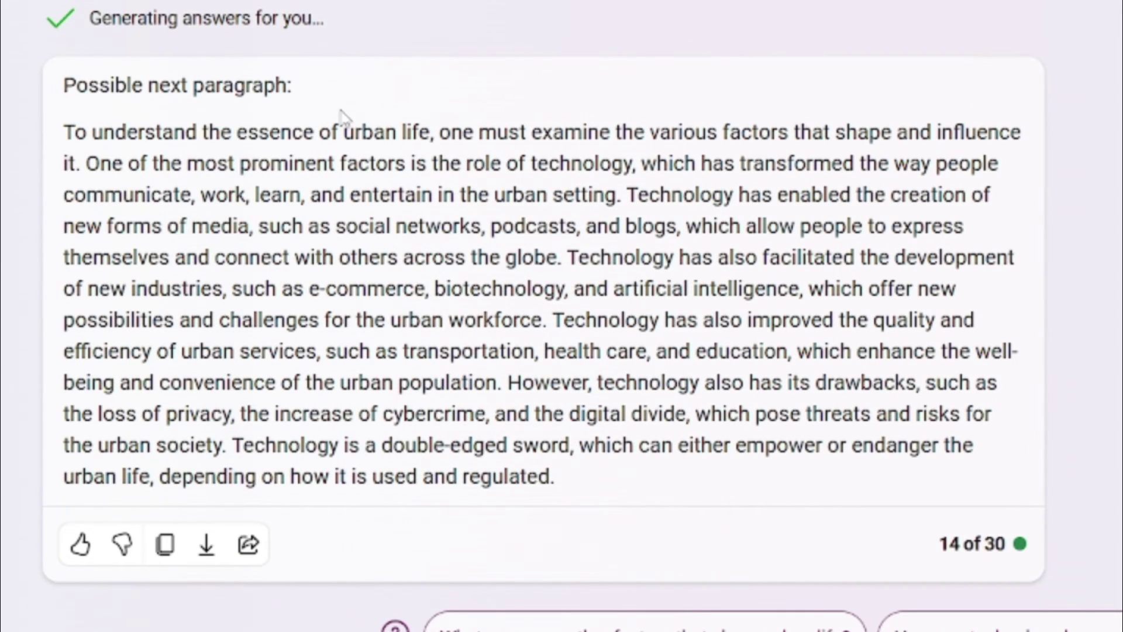
{"action": "left_click_drag", "start_coordinate": [327, 90], "coordinate": [69, 59]}
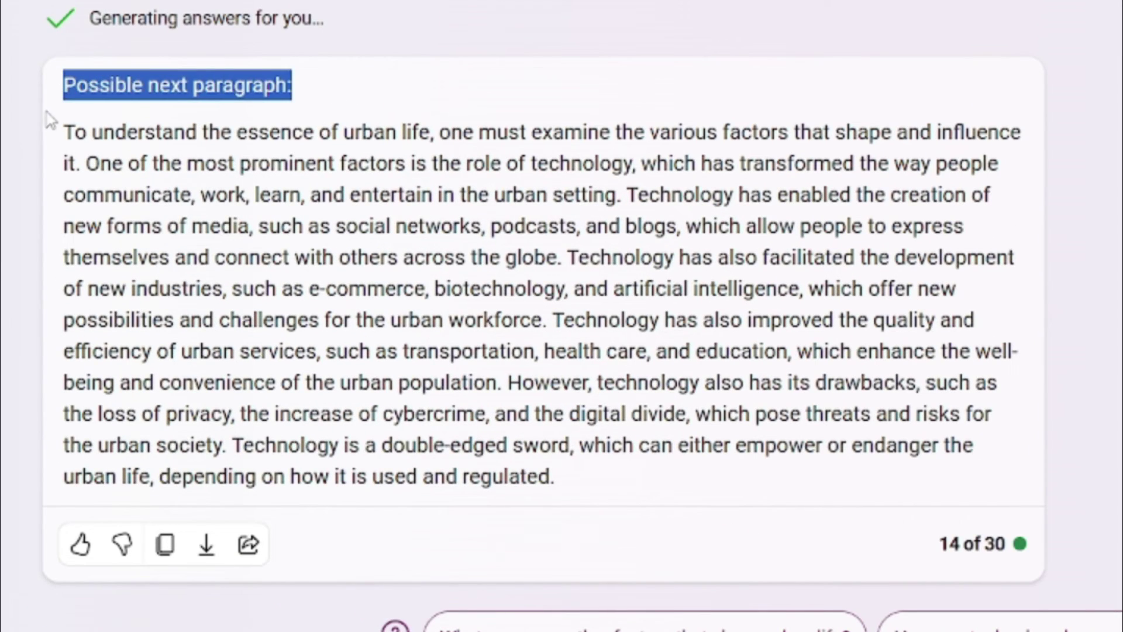
{"action": "left_click_drag", "start_coordinate": [63, 125], "coordinate": [555, 477]}
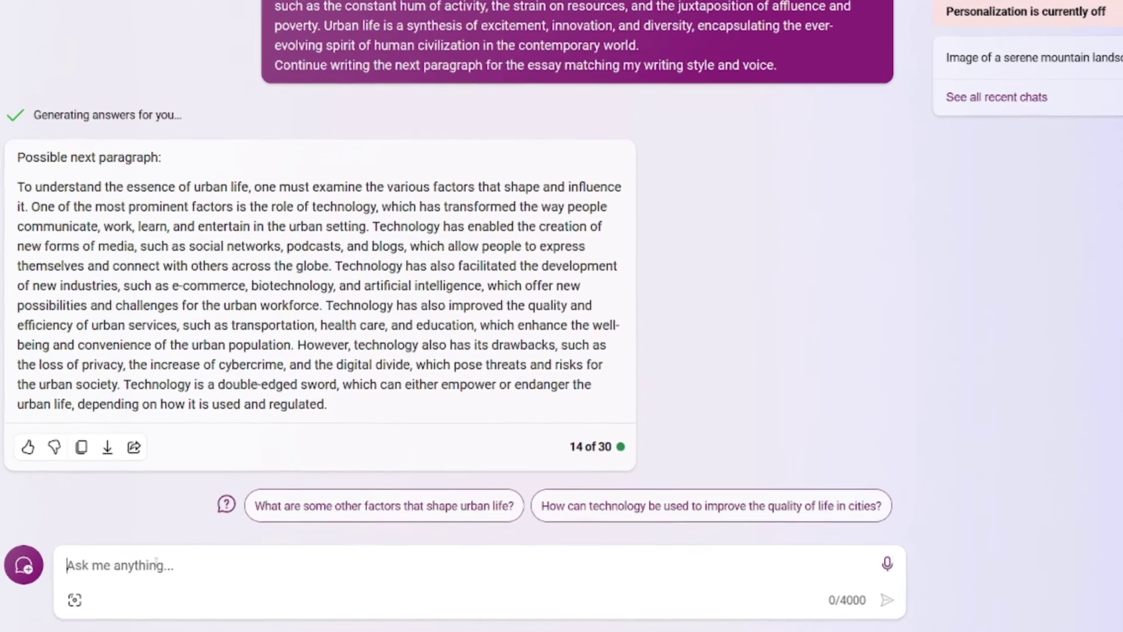
- Enter the prompt for a top 3 gaming phones under $900 table, highlighting budget and columns
{"action": "type", "text": "I'm a mobile gamer, i want to purchase a new gaming mobile, research the best gaming mobile under $900. Create a table with top 3 options having columns, name, make, price, processor, and ratings. Elaborate a little on which mobile I should purchase according to your findings."}
{"action": "left_click_drag", "start_coordinate": [81, 573], "coordinate": [220, 568]}
{"action": "left_click_drag", "start_coordinate": [237, 493], "coordinate": [108, 550]}
{"action": "left_click", "coordinate": [210, 554]}
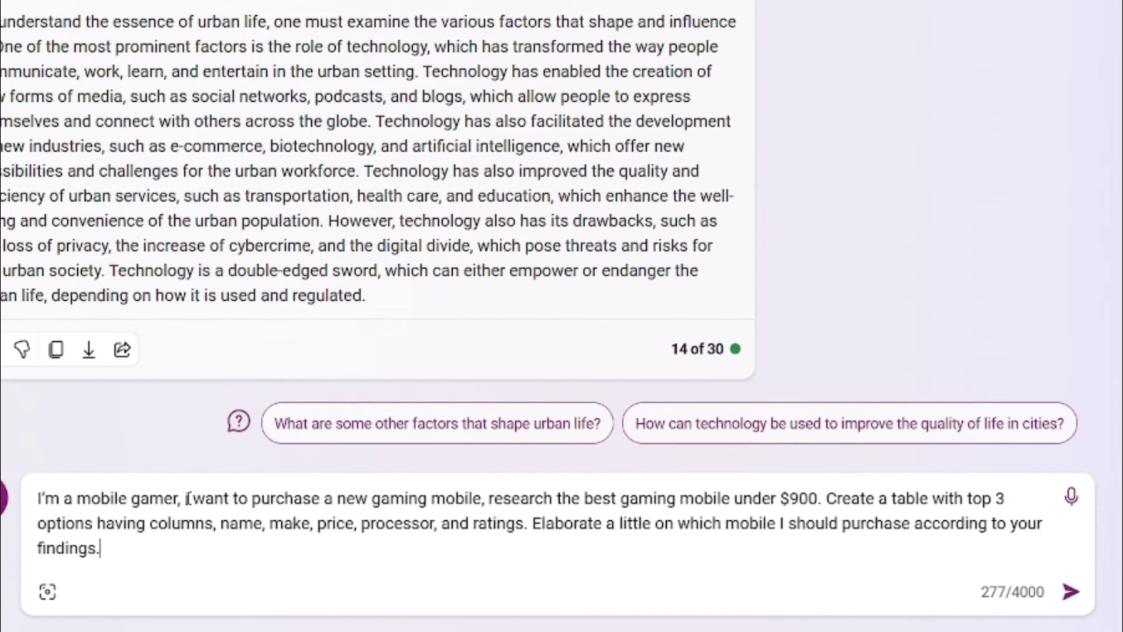
{"action": "left_click_drag", "start_coordinate": [818, 498], "coordinate": [767, 499]}
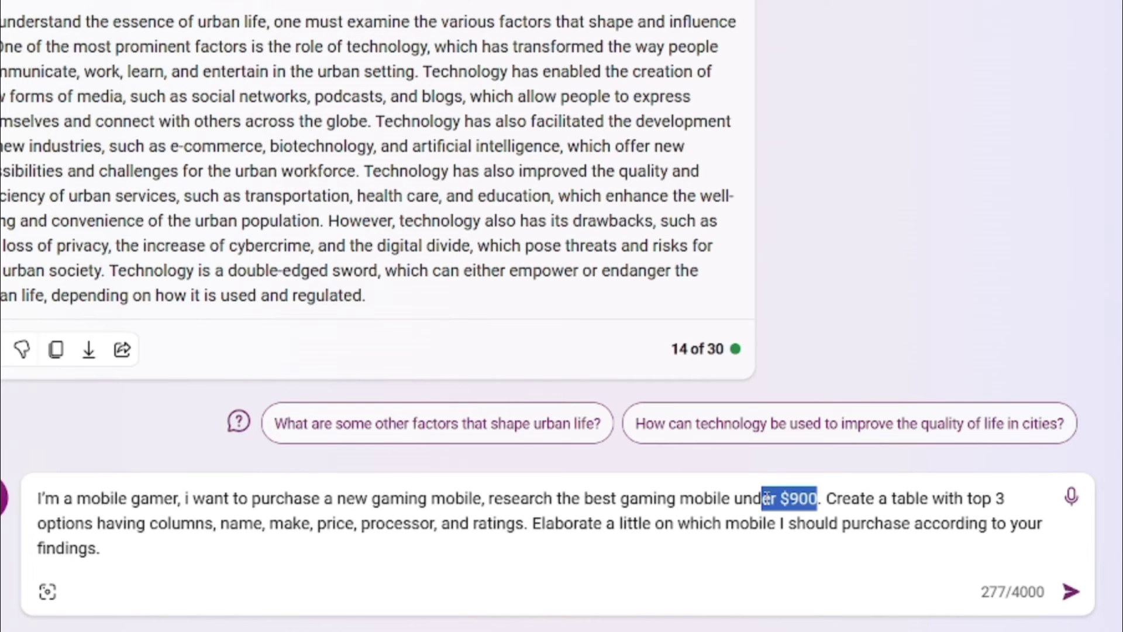
{"action": "left_click_drag", "start_coordinate": [529, 522], "coordinate": [214, 523]}
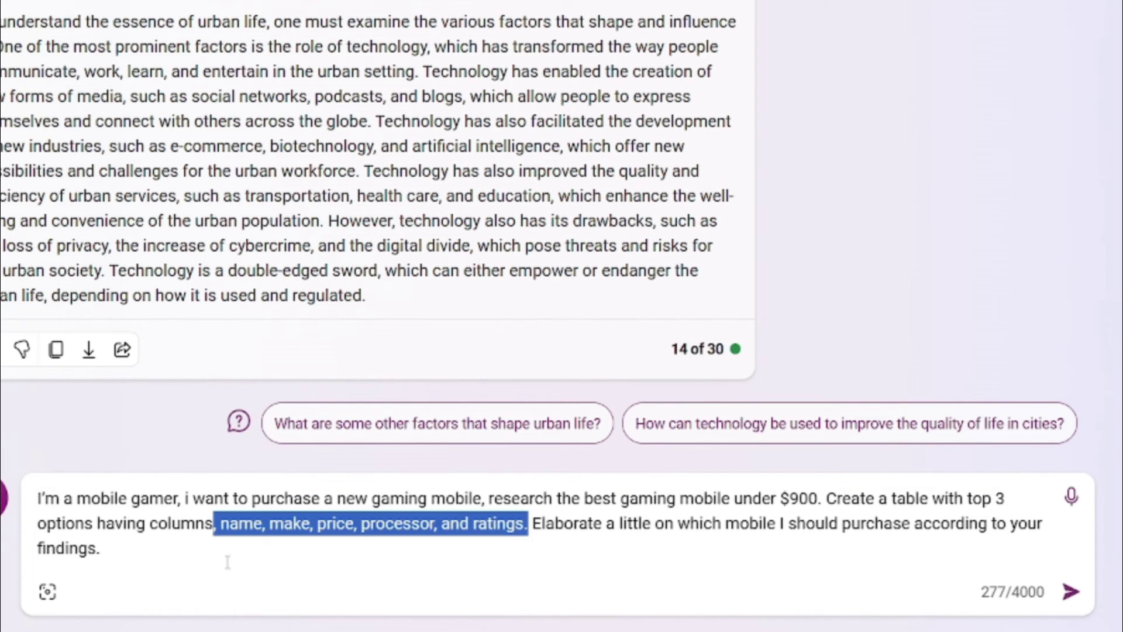
{"action": "left_click", "coordinate": [131, 549]}
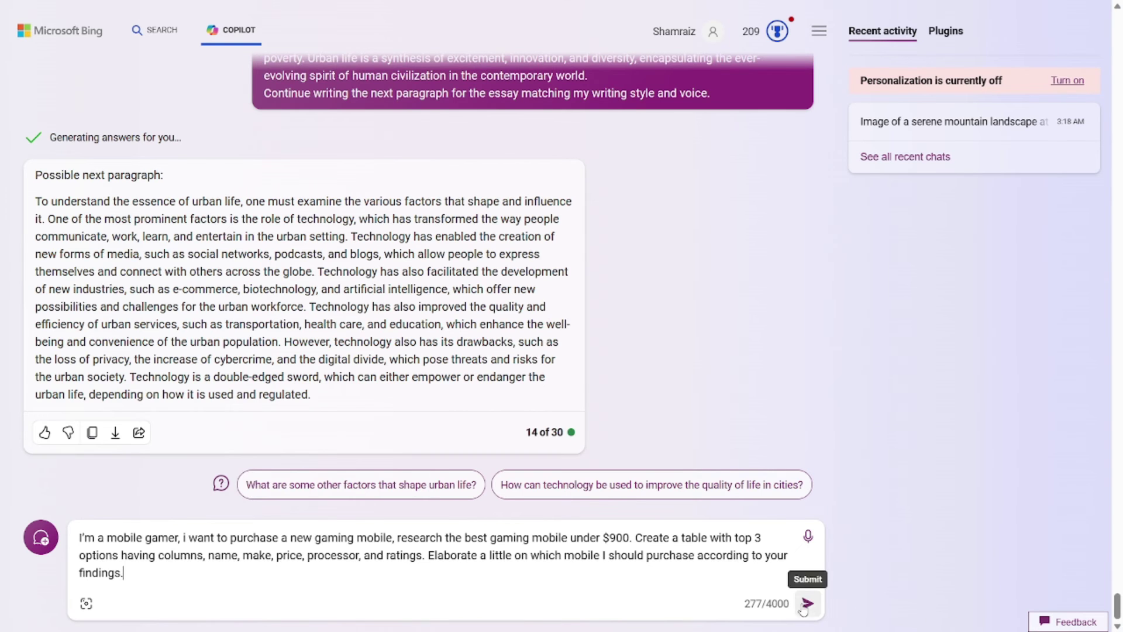
- Send the gaming phone request and review the table recommending the Asus ROG Phone 6D
{"action": "left_click", "coordinate": [808, 603]}
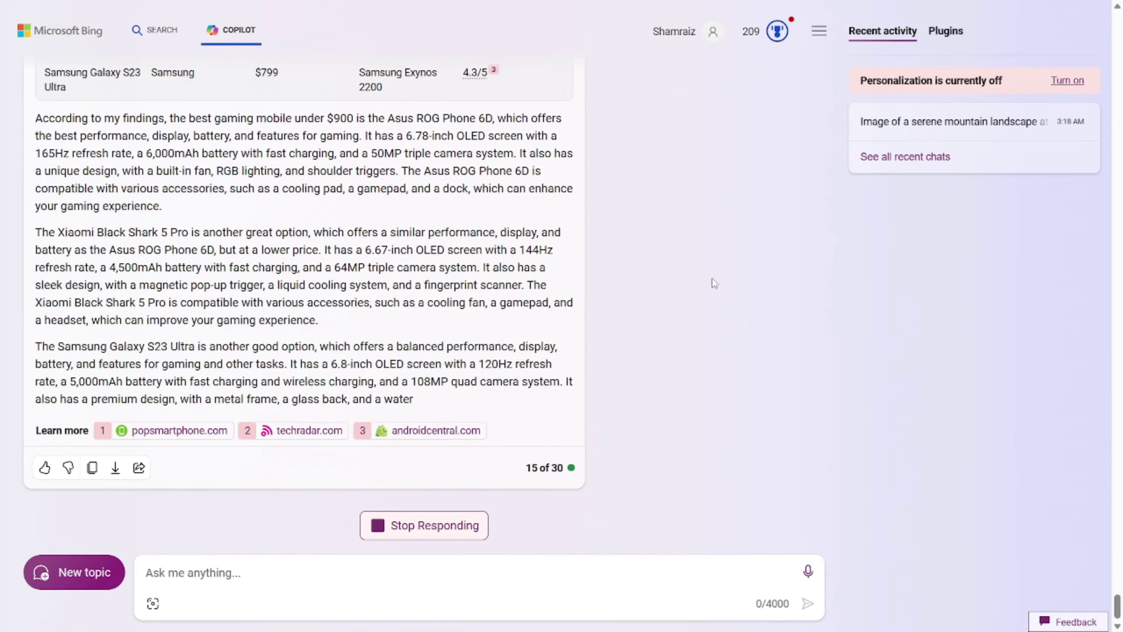
{"action": "scroll", "coordinate": [706, 358], "scroll_direction": "up", "scroll_amount": 6}
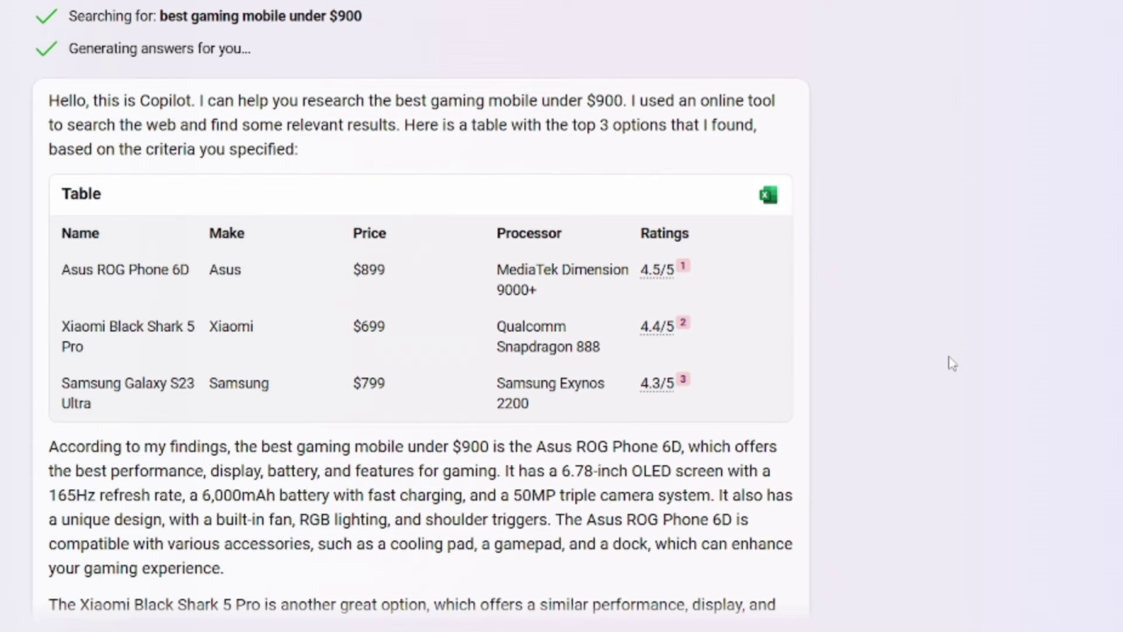
{"action": "scroll", "coordinate": [775, 384], "scroll_direction": "down", "scroll_amount": 6}
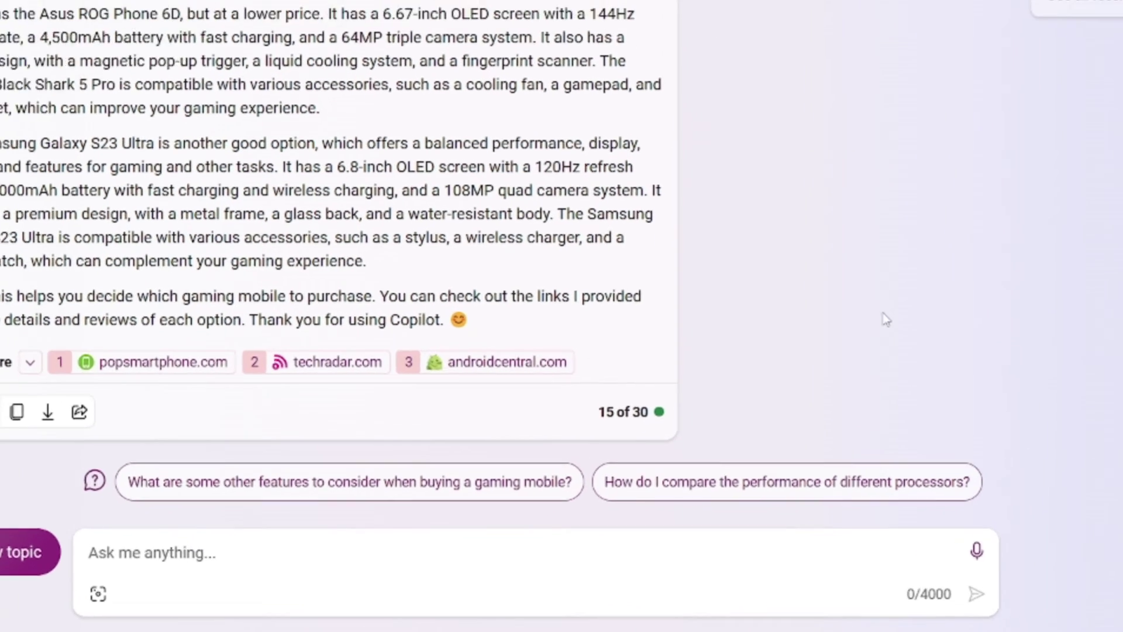
- Paste the request for a standalone JavaScript bubble sort function, highlighting the words 'bubble sort'
{"action": "type", "text": "write me the the code for bubble sort in javascript, make sure its a standalone function."}
{"action": "left_click_drag", "start_coordinate": [90, 572], "coordinate": [714, 543]}
{"action": "left_click", "coordinate": [722, 543]}
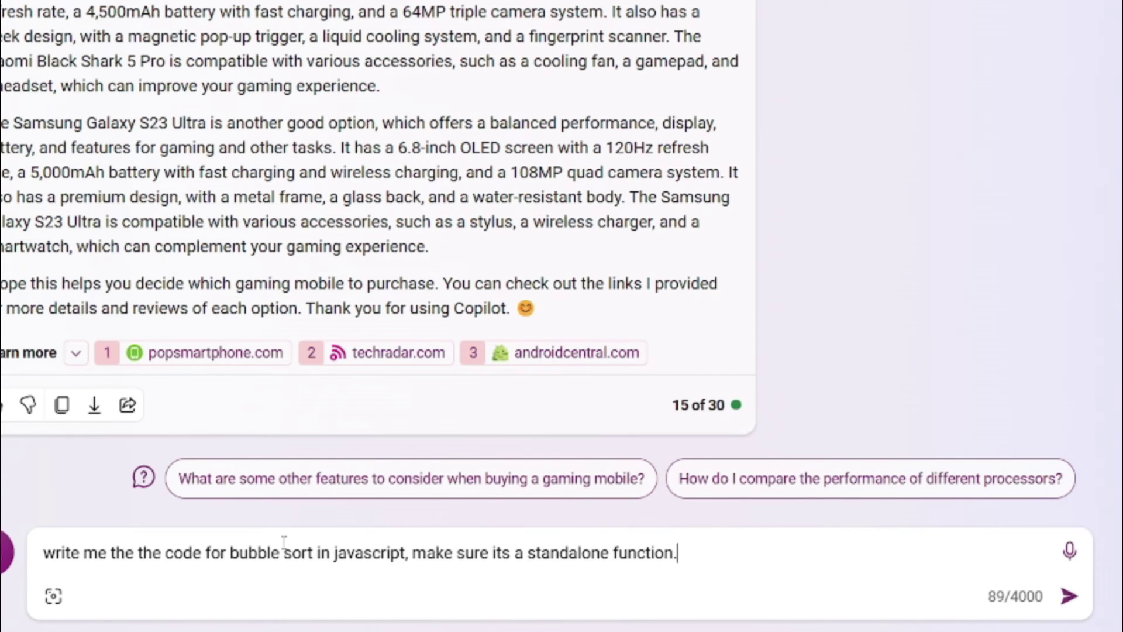
{"action": "left_click_drag", "start_coordinate": [288, 547], "coordinate": [234, 550]}
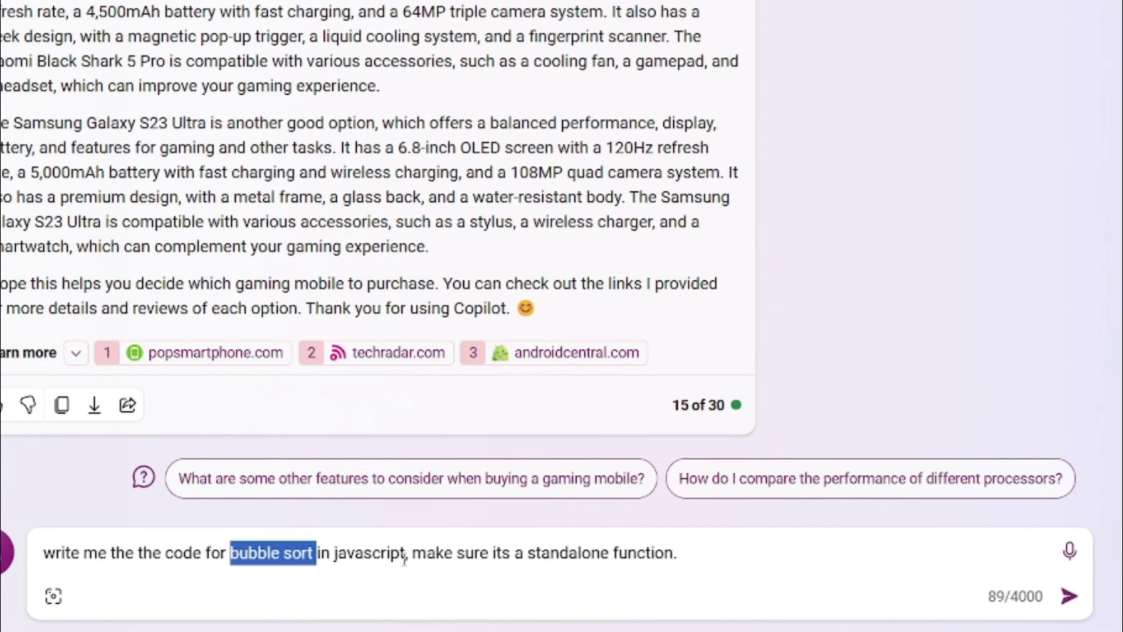
{"action": "left_click", "coordinate": [403, 559]}
{"action": "key", "text": "shift+Left"}
{"action": "key", "text": "shift+Left"}
{"action": "key", "text": "shift+Left"}
{"action": "key", "text": "shift+Left"}
{"action": "key", "text": "shift+Left"}
{"action": "key", "text": "shift+Left"}
{"action": "key", "text": "shift+Left"}
{"action": "key", "text": "shift+Left"}
{"action": "left_click", "coordinate": [875, 542]}
- Send the bubble sort request and scroll through the commented bubbleSort code, selecting a comment line
{"action": "left_click", "coordinate": [1070, 596]}
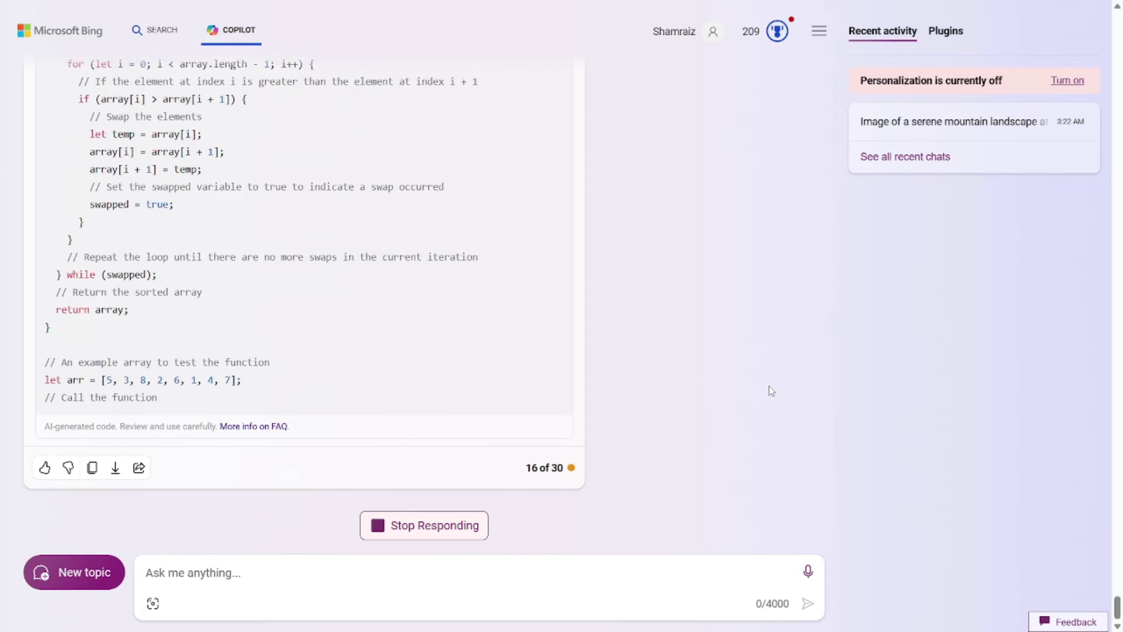
{"action": "scroll", "coordinate": [773, 384], "scroll_direction": "up", "scroll_amount": 10}
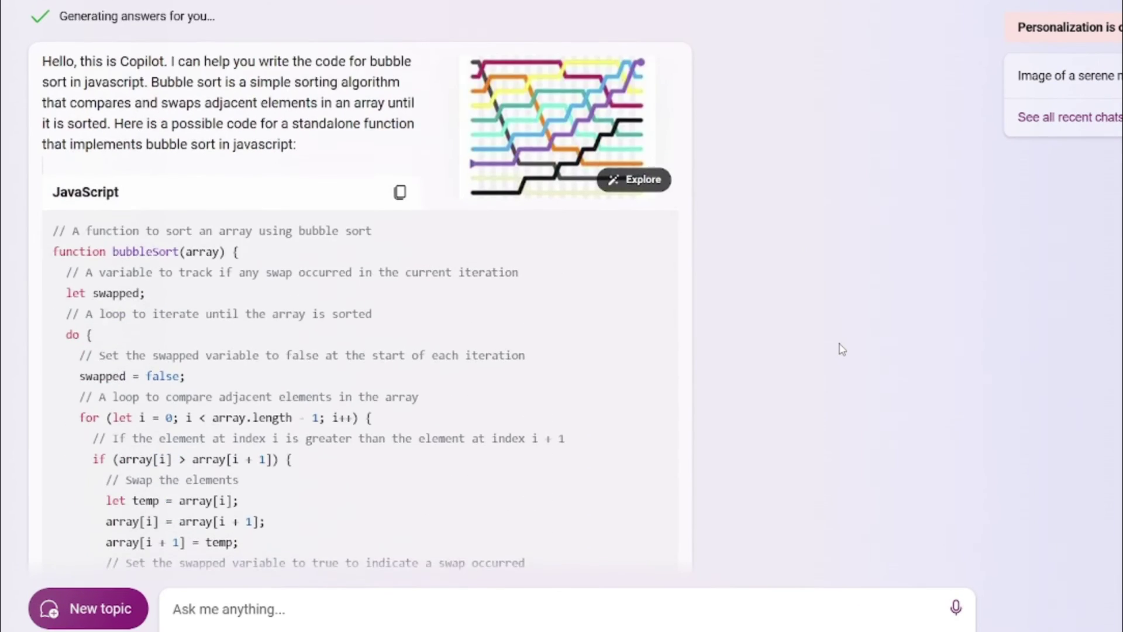
{"action": "scroll", "coordinate": [644, 333], "scroll_direction": "down", "scroll_amount": 2}
{"action": "scroll", "coordinate": [504, 318], "scroll_direction": "down", "scroll_amount": 2}
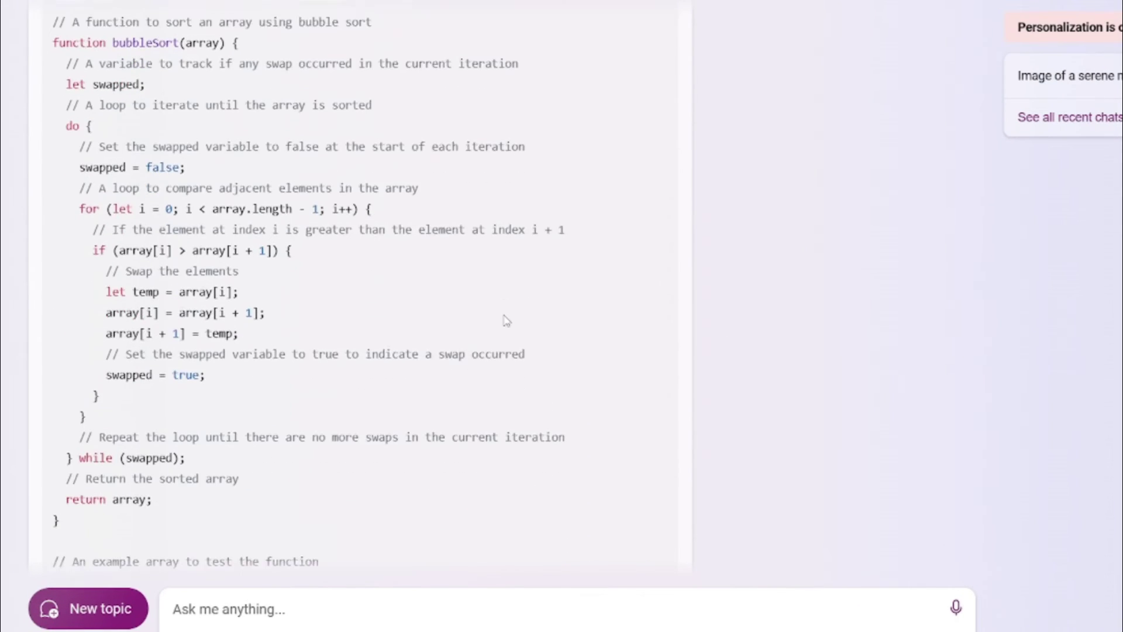
{"action": "scroll", "coordinate": [504, 318], "scroll_direction": "up", "scroll_amount": 4}
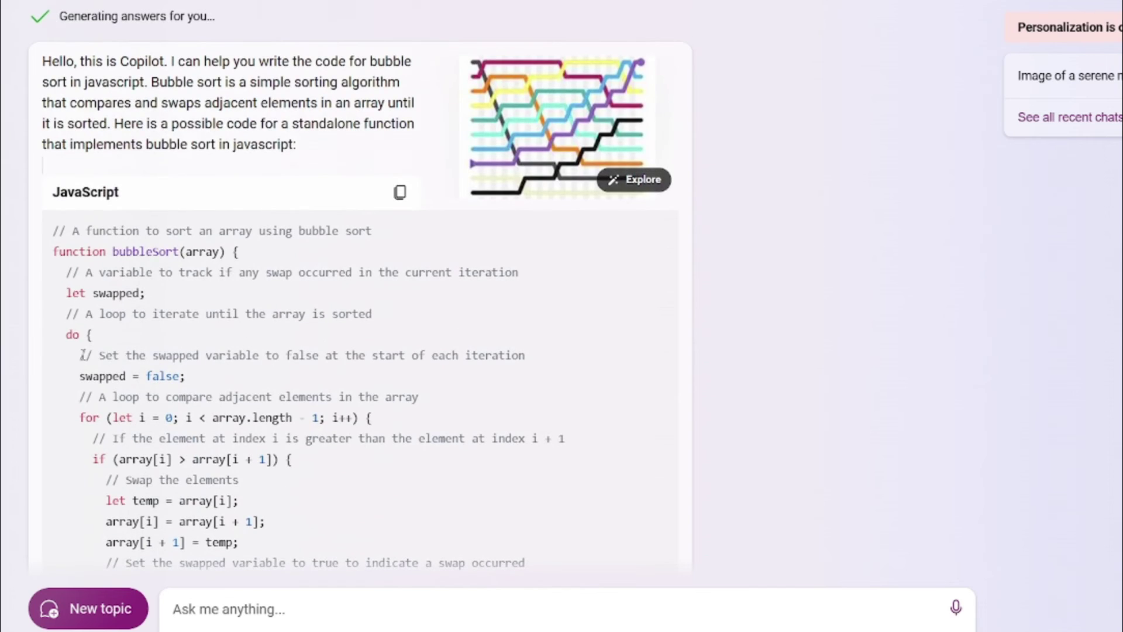
{"action": "left_click_drag", "start_coordinate": [80, 355], "coordinate": [412, 355]}
{"action": "scroll", "coordinate": [414, 354], "scroll_direction": "down", "scroll_amount": 3}
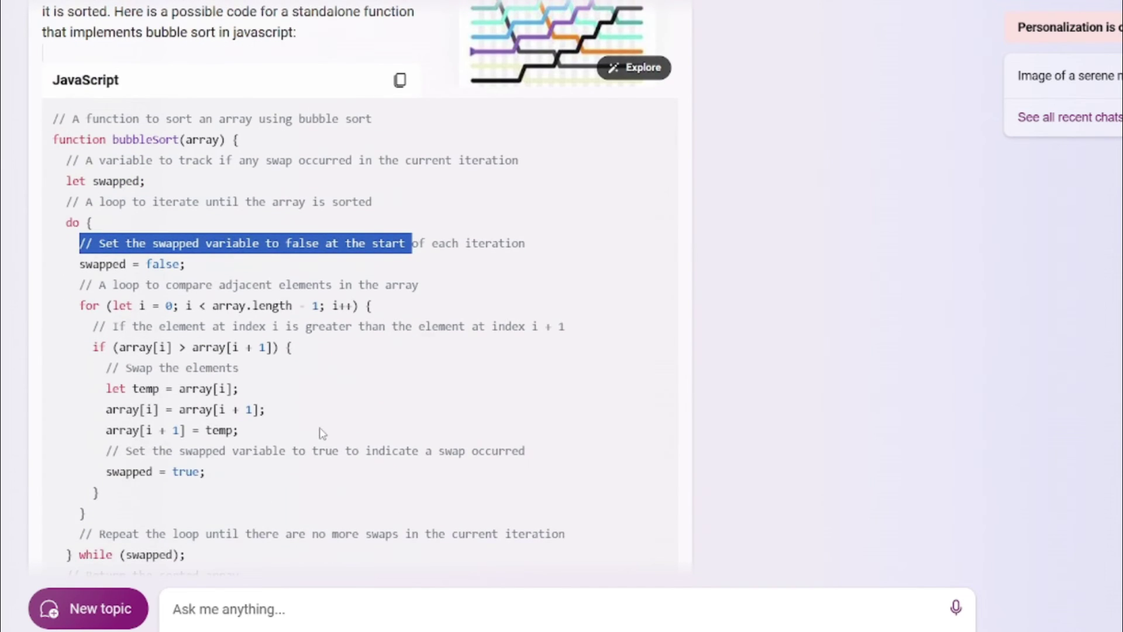
{"action": "scroll", "coordinate": [318, 435], "scroll_direction": "down", "scroll_amount": 5}
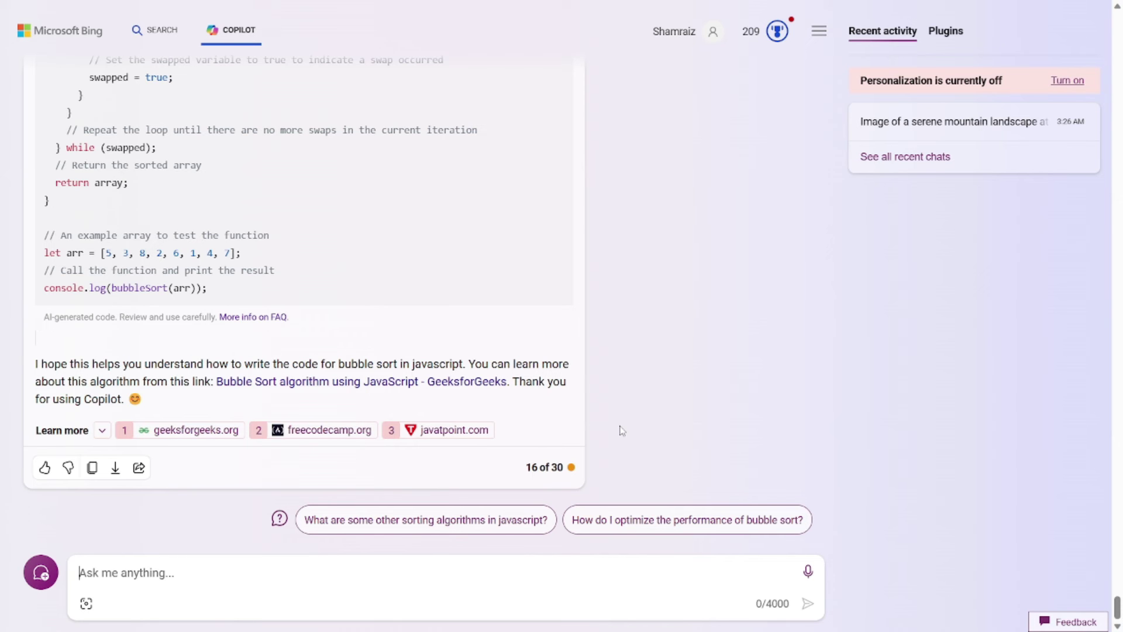
- Paste the request to debug the buggy bubbleSort code and list changes, highlighting instruction and code
{"action": "type", "text": "debug my javascript code and enlist the changes made at the end, here is my code  function bubbleSort(arr) {   let len = arr.length;   for (let i = 0; i < len; i++) {     for (let j = 0; j < len - 1; j++) {       if (arr[j] > arr[j + 1]) {         let temp = arr[j];         arr[j] = arr[j + 1];         arr[j + 1] = temp;       }     }   }   return arr; }  let myArray = [3, 1, 4, 1, 5, 9, 2, 6, 5, 3, 5]; console.log(bubbleSort());"}
{"action": "left_click_drag", "start_coordinate": [80, 273], "coordinate": [294, 268]}
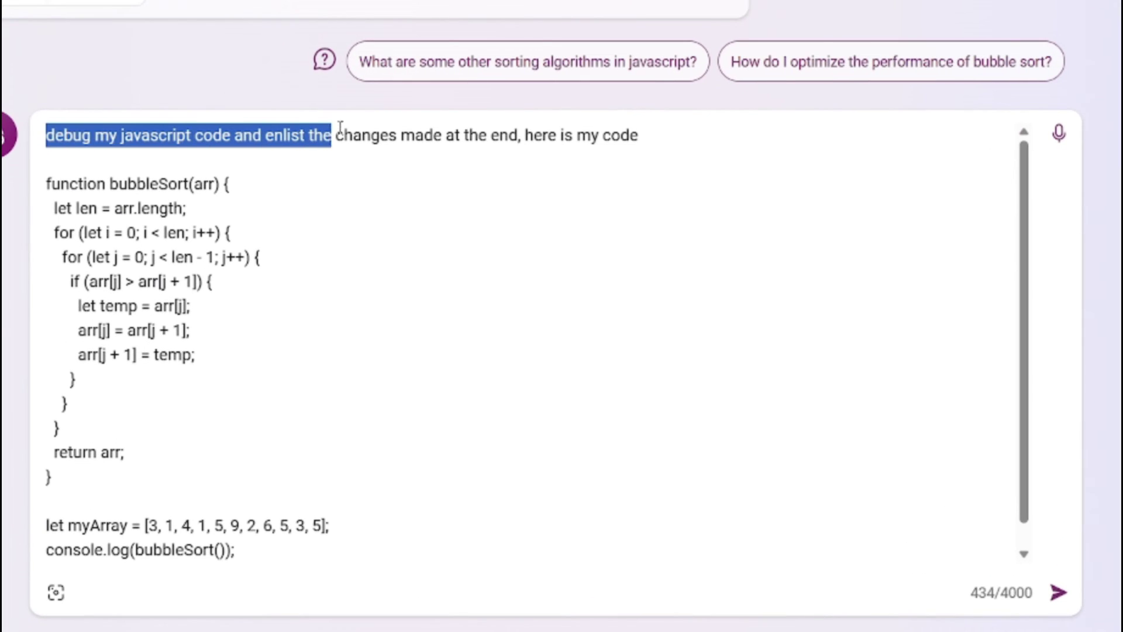
{"action": "left_click_drag", "start_coordinate": [346, 126], "coordinate": [565, 132]}
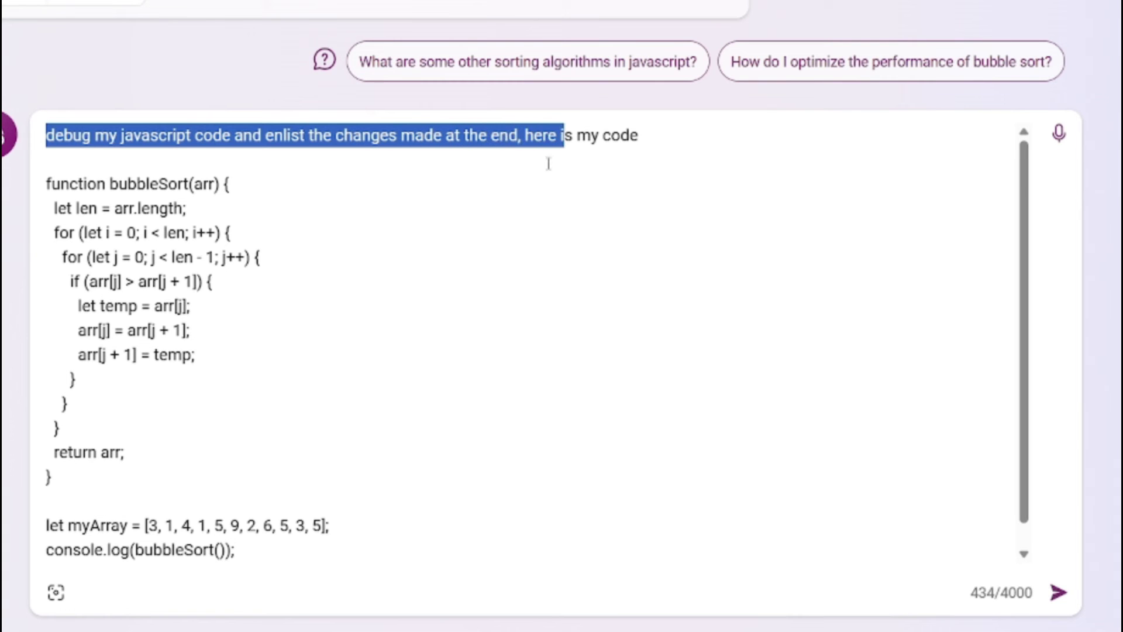
{"action": "left_click", "coordinate": [145, 201]}
{"action": "left_click_drag", "start_coordinate": [47, 186], "coordinate": [214, 522]}
{"action": "left_click", "coordinate": [203, 165]}
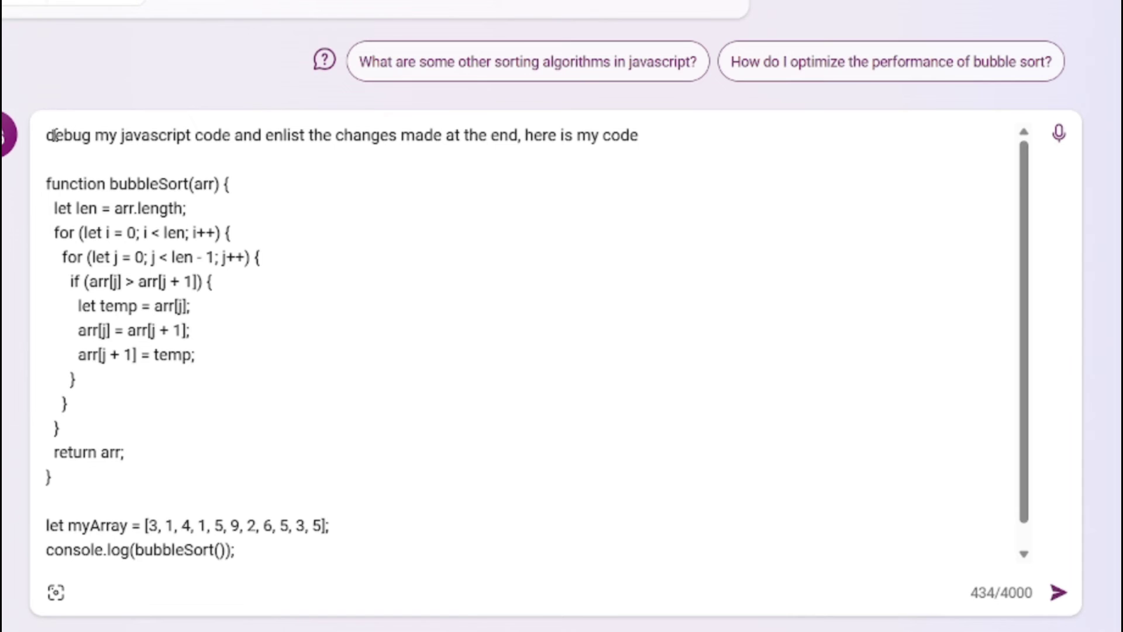
{"action": "left_click_drag", "start_coordinate": [50, 135], "coordinate": [119, 135]}
{"action": "left_click", "coordinate": [542, 216]}
{"action": "scroll", "coordinate": [692, 305], "scroll_direction": "down", "scroll_amount": 1}
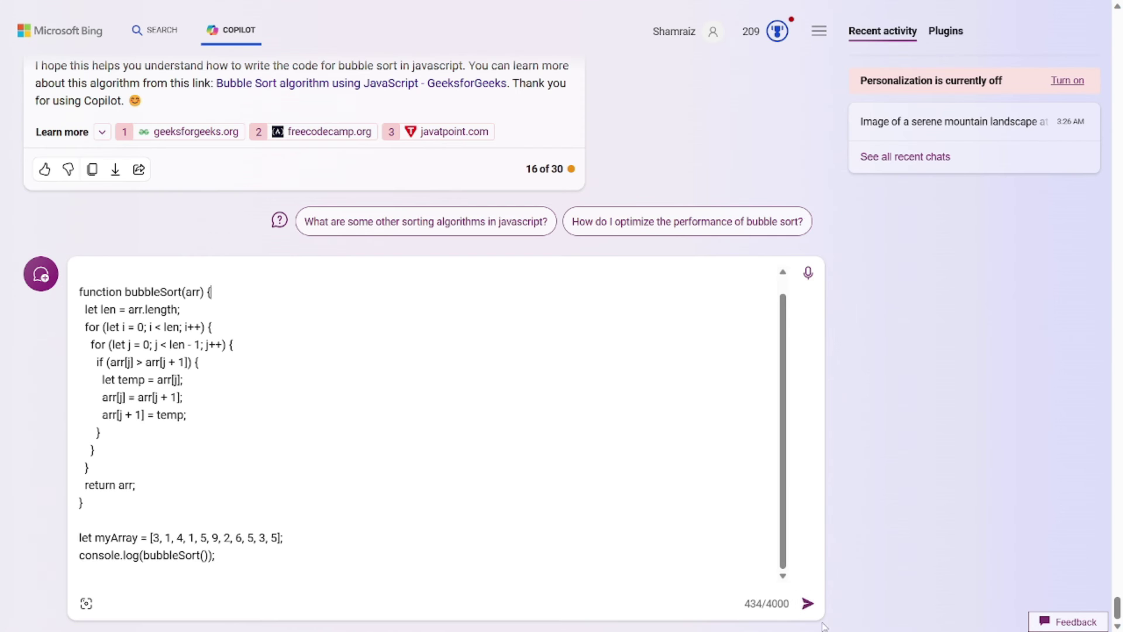
- Send the debug request and review the error explanation and corrected code passing myArray
{"action": "left_click", "coordinate": [808, 603]}
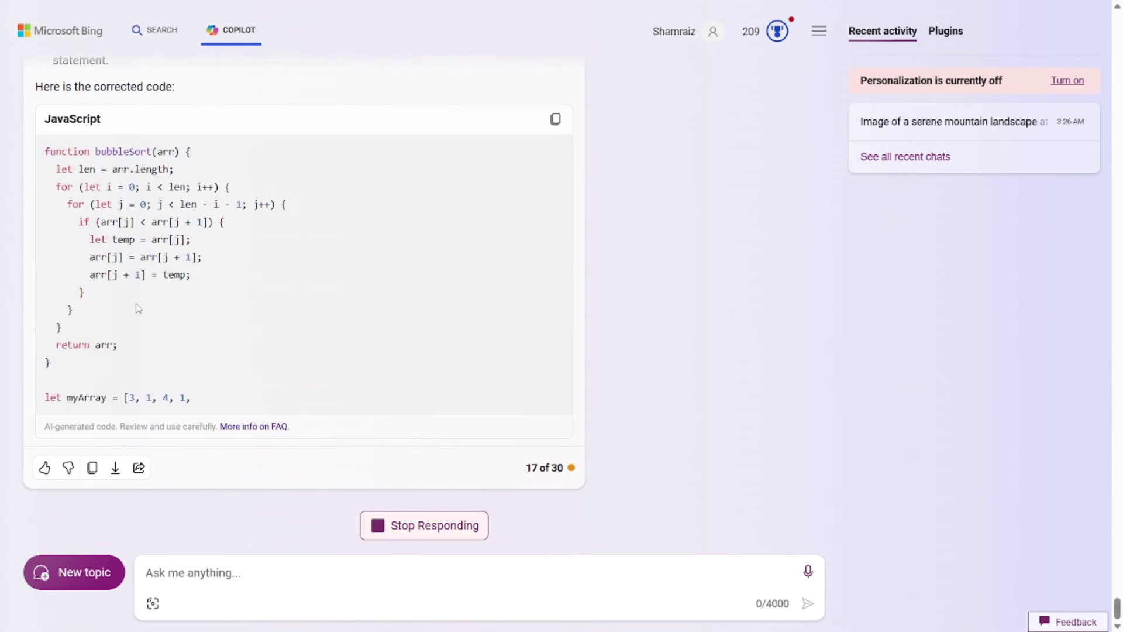
{"action": "scroll", "coordinate": [188, 238], "scroll_direction": "up", "scroll_amount": 10}
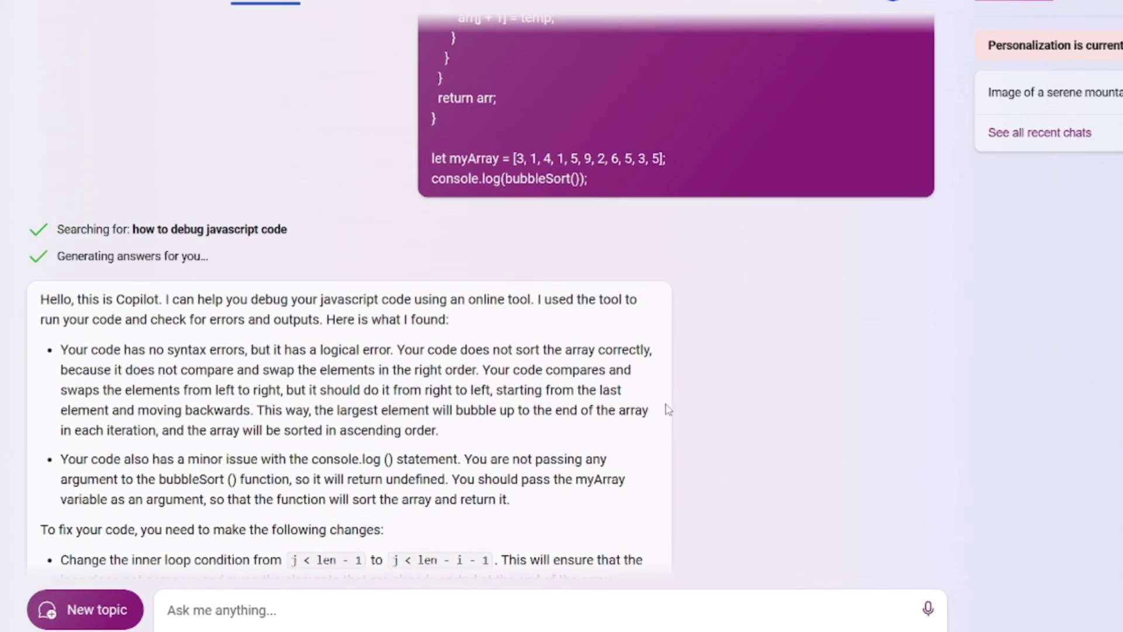
{"action": "scroll", "coordinate": [668, 409], "scroll_direction": "down", "scroll_amount": 4}
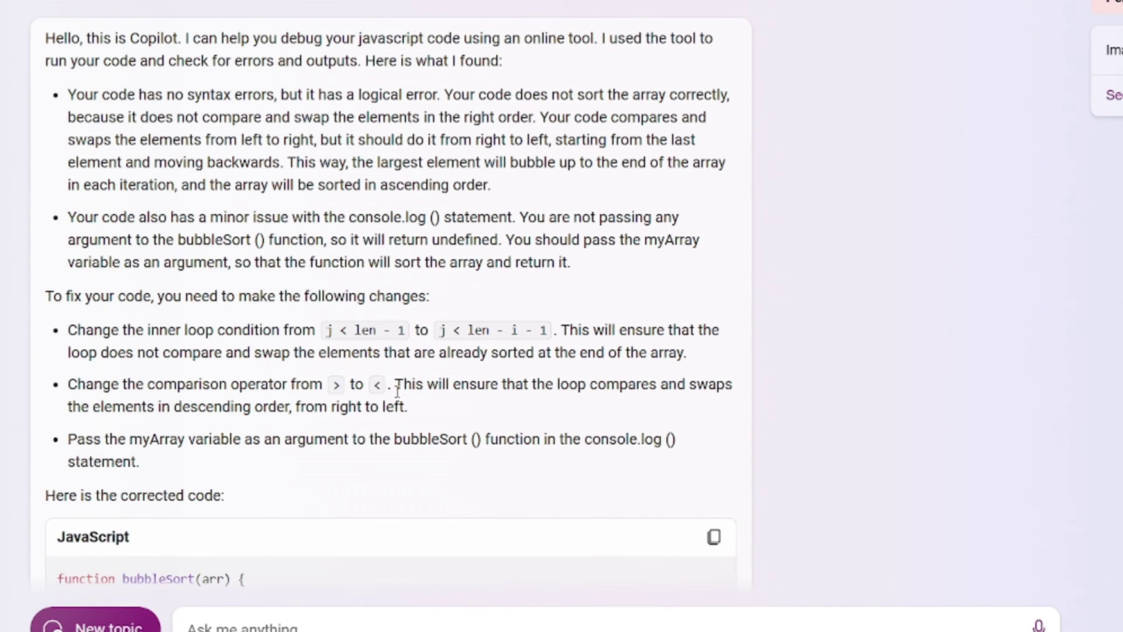
{"action": "scroll", "coordinate": [386, 404], "scroll_direction": "down", "scroll_amount": 6}
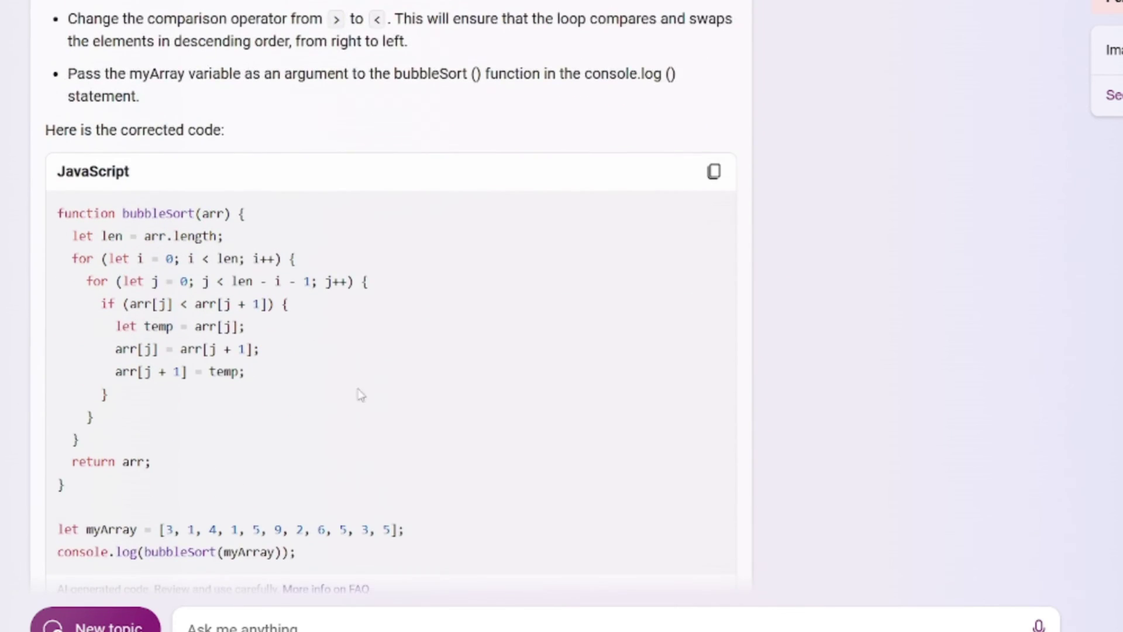
{"action": "scroll", "coordinate": [275, 395], "scroll_direction": "down", "scroll_amount": 2}
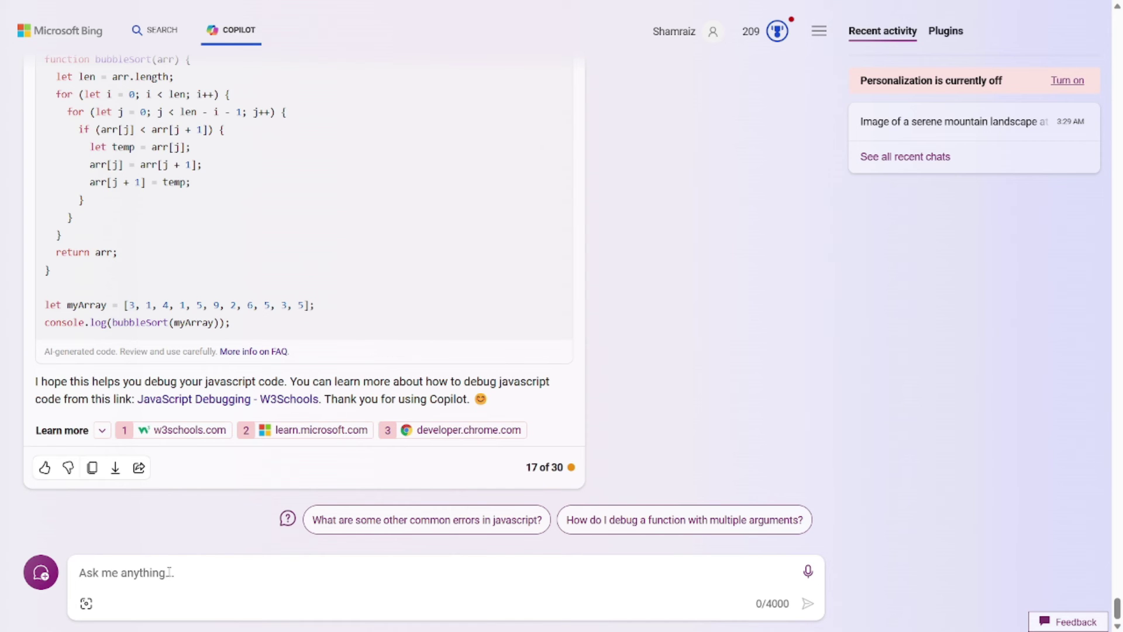
- Paste the one-month full-stack web development study plan prompt, highlighting its key phrases and requirements
{"action": "type", "text": "Develop a comprehensive and efficient study plan to master full-stack web development within one month. Include a breakdown of daily or weekly learning objectives, recommended resources, and practical exercises. Consider incorporating various learning modalities such as reading materials, online courses, interactive exercises, and practical applications. Ensure the plan is realistic, adaptable, and aligned with my preferred learning style. Provide suggestions for effective time management and strategies to reinforce and apply the acquired knowledge. Generate tips for maintaining motivation and overcoming challenges during the learning process. Generate the schedule as a table format."}
{"action": "left_click_drag", "start_coordinate": [99, 572], "coordinate": [250, 561]}
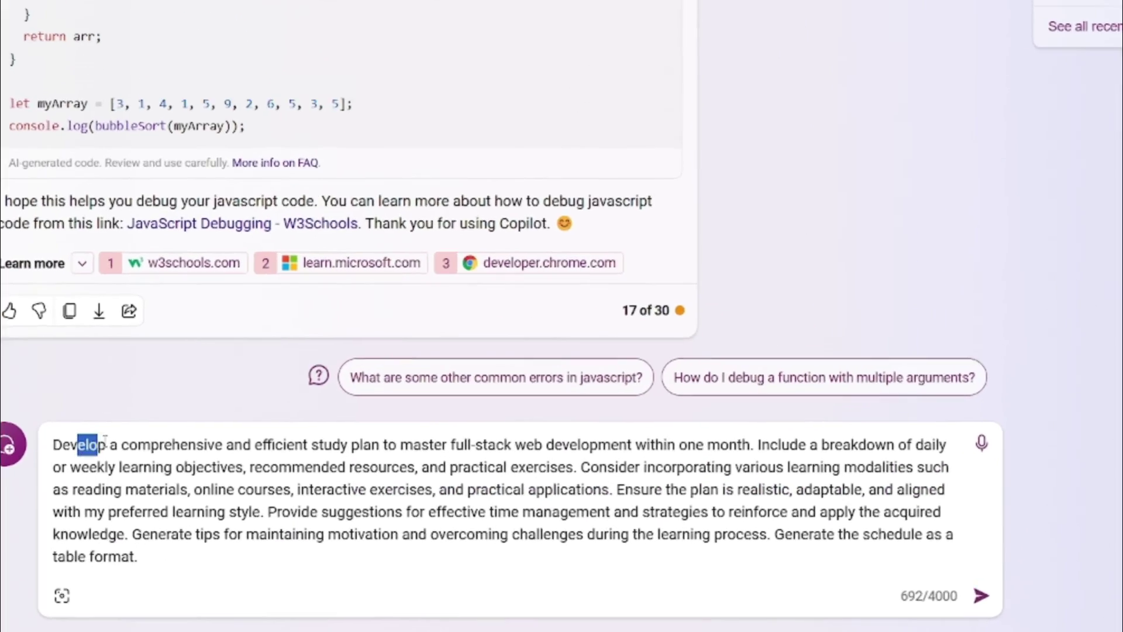
{"action": "left_click_drag", "start_coordinate": [286, 410], "coordinate": [150, 522]}
{"action": "key", "text": "ctrl+End"}
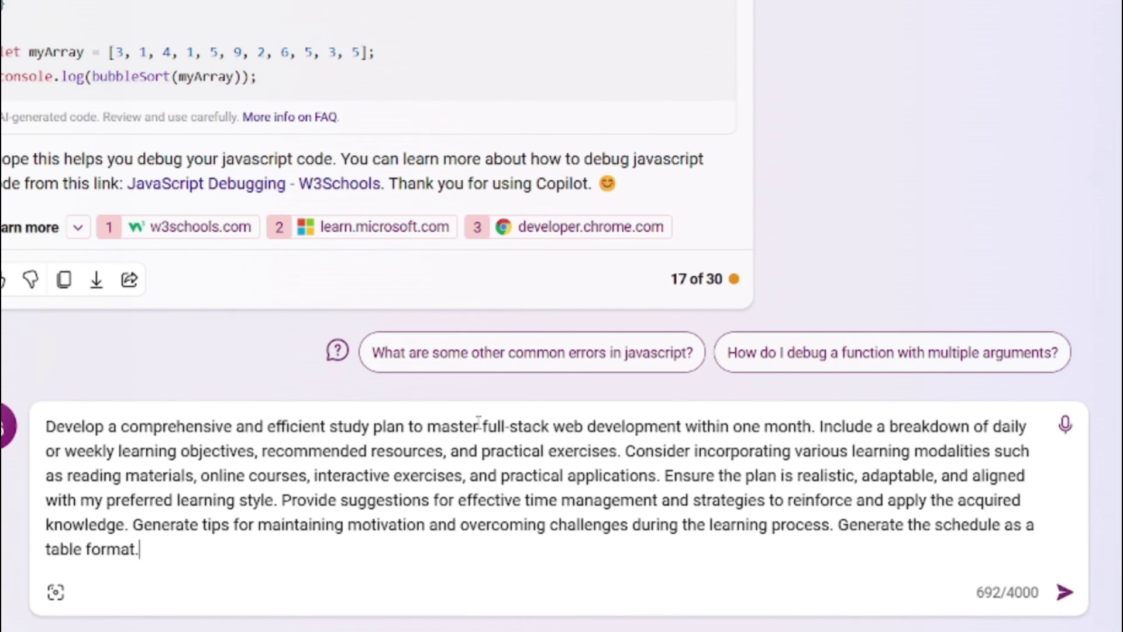
{"action": "left_click_drag", "start_coordinate": [491, 426], "coordinate": [635, 426]}
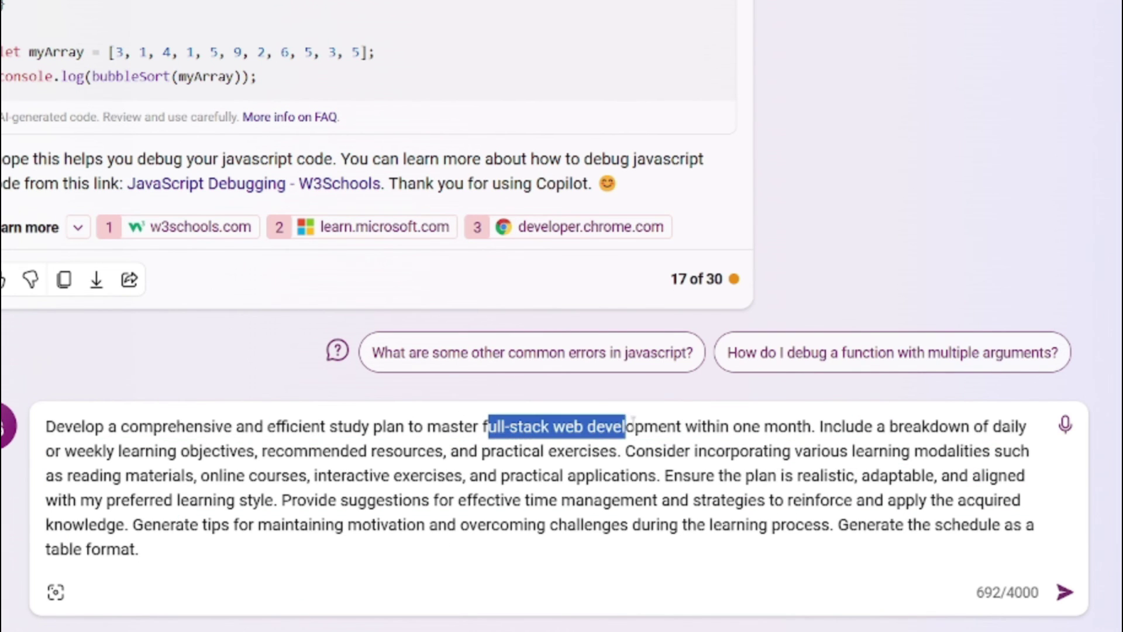
{"action": "left_click_drag", "start_coordinate": [819, 426], "coordinate": [731, 429]}
{"action": "left_click_drag", "start_coordinate": [812, 427], "coordinate": [800, 494]}
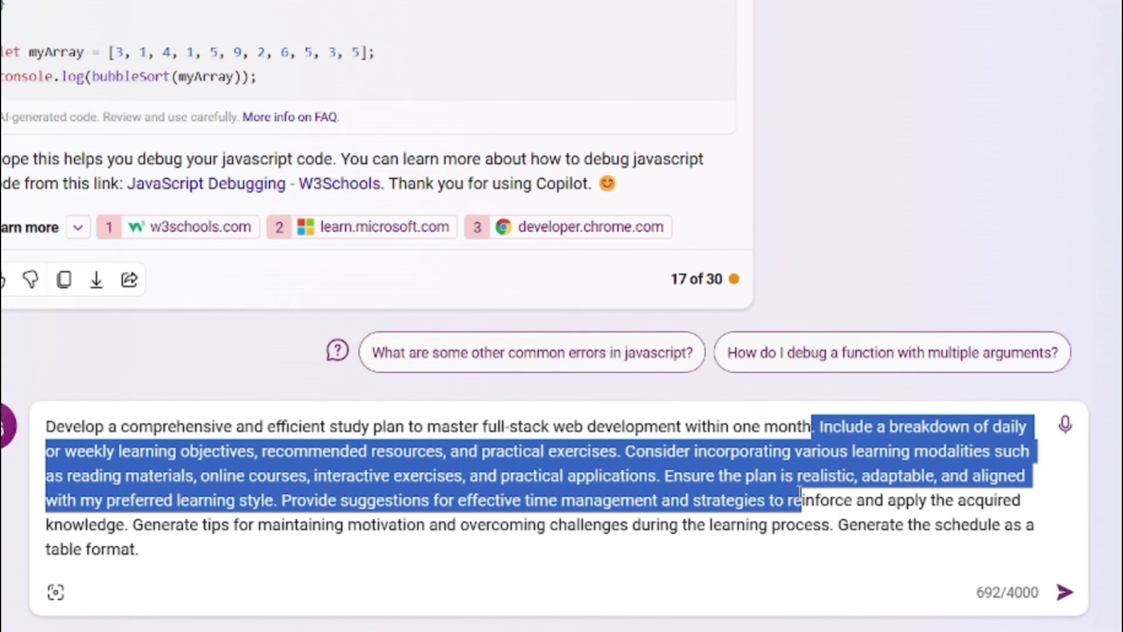
{"action": "left_click", "coordinate": [713, 531]}
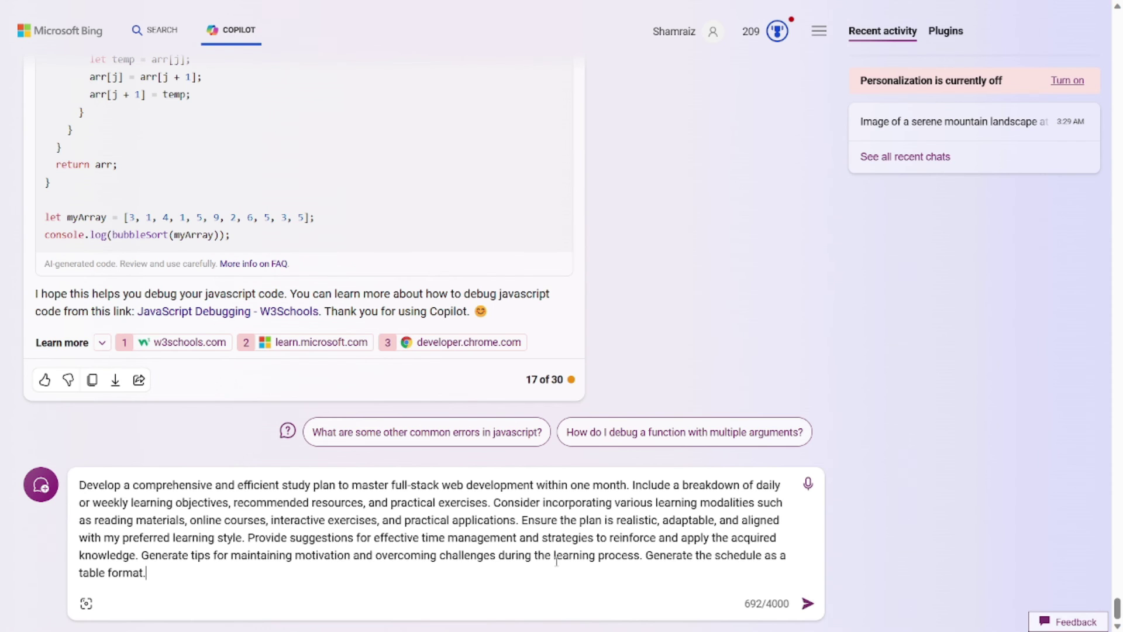
- Send the study plan request and scroll through the weekly Day/Topic/Task tables to Week 3
{"action": "left_click", "coordinate": [807, 603]}
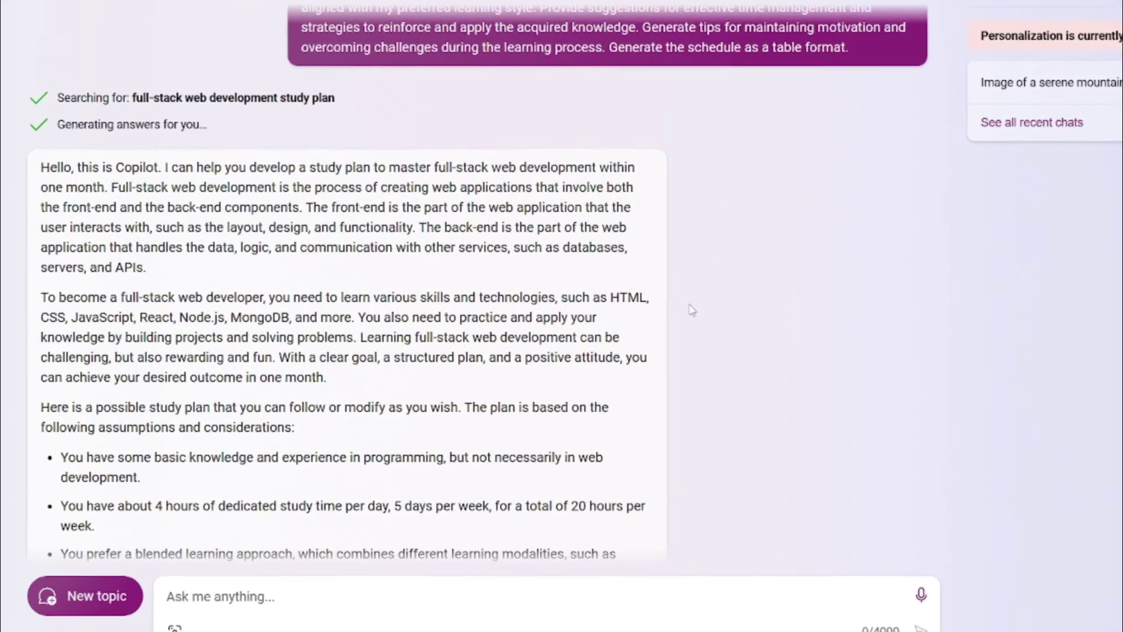
{"action": "scroll", "coordinate": [605, 321], "scroll_direction": "down", "scroll_amount": 5}
{"action": "scroll", "coordinate": [752, 302], "scroll_direction": "down", "scroll_amount": 4}
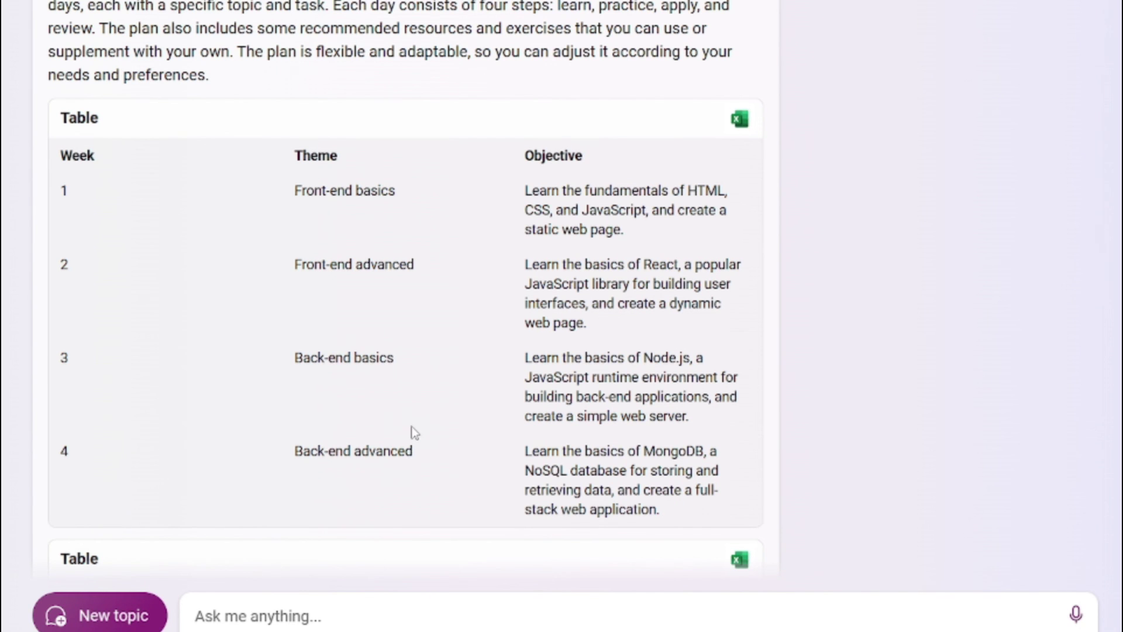
{"action": "scroll", "coordinate": [370, 444], "scroll_direction": "down", "scroll_amount": 10}
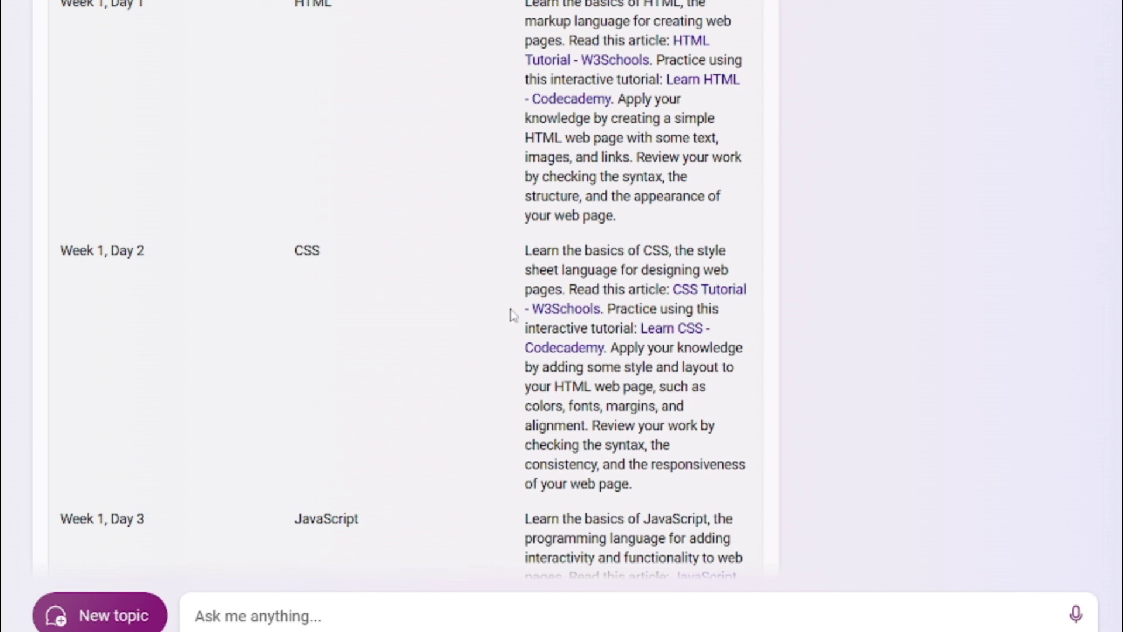
{"action": "scroll", "coordinate": [513, 375], "scroll_direction": "down", "scroll_amount": 20}
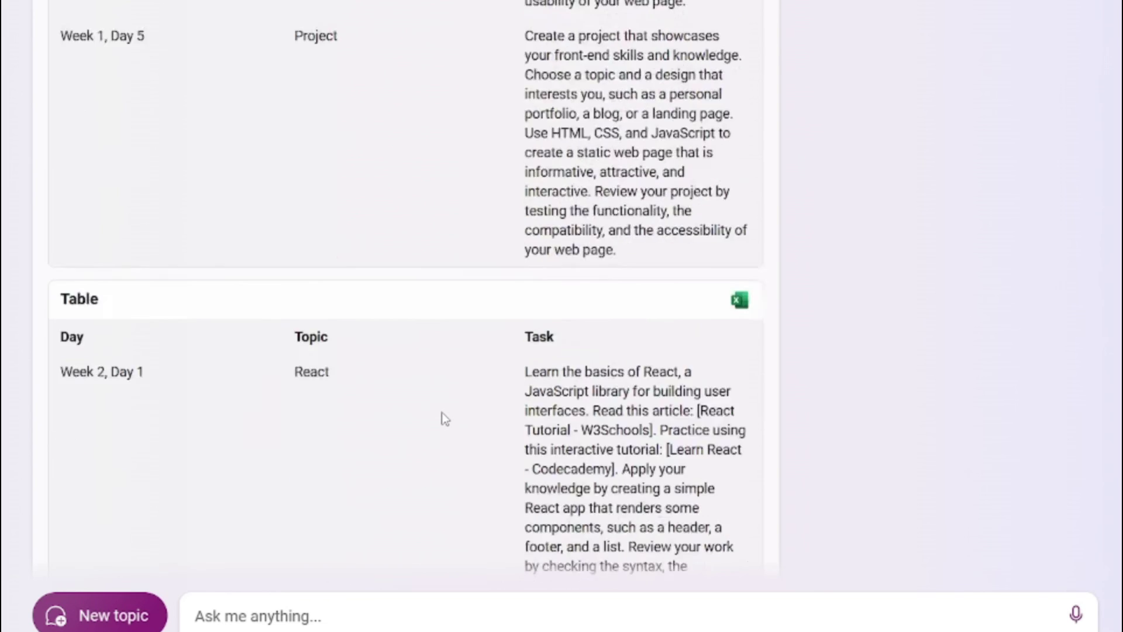
{"action": "scroll", "coordinate": [441, 413], "scroll_direction": "down", "scroll_amount": 8}
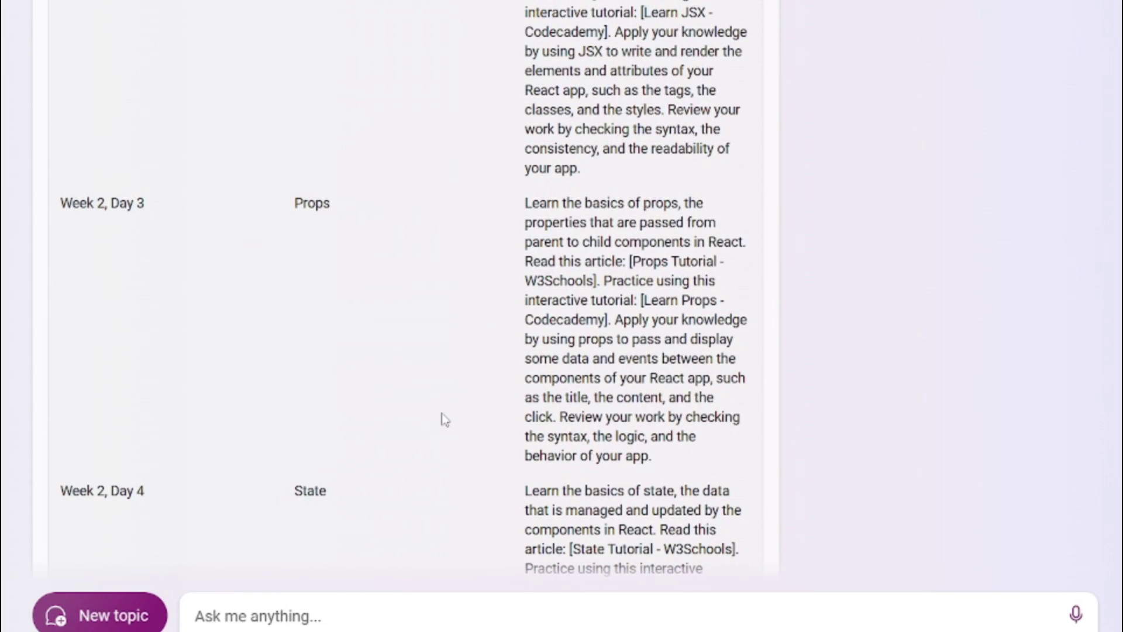
{"action": "scroll", "coordinate": [444, 420], "scroll_direction": "down", "scroll_amount": 20}
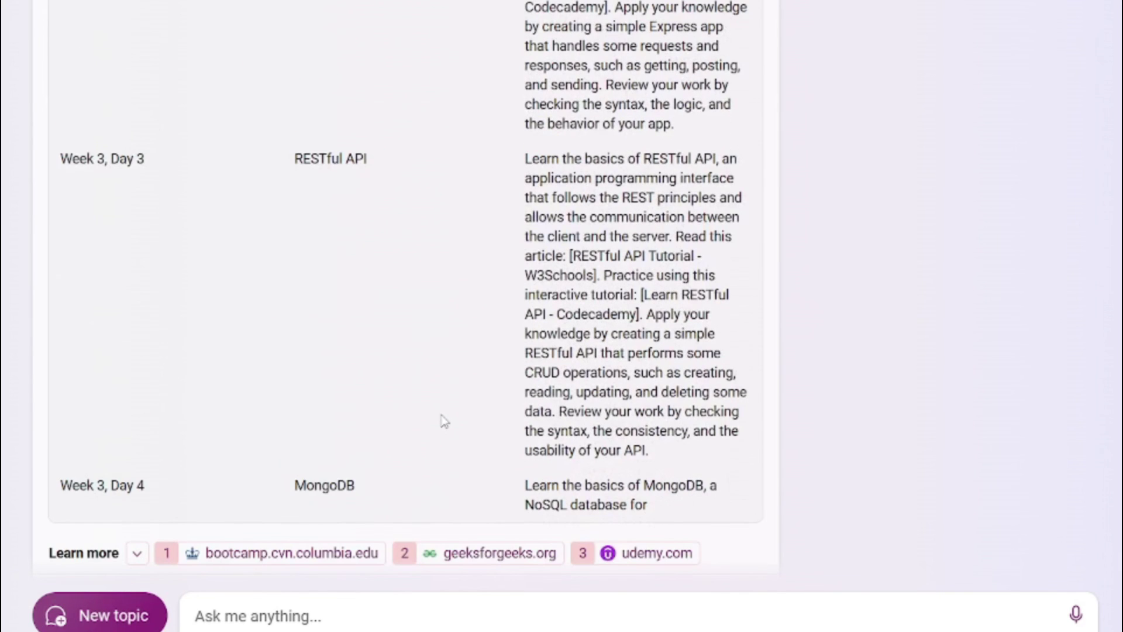